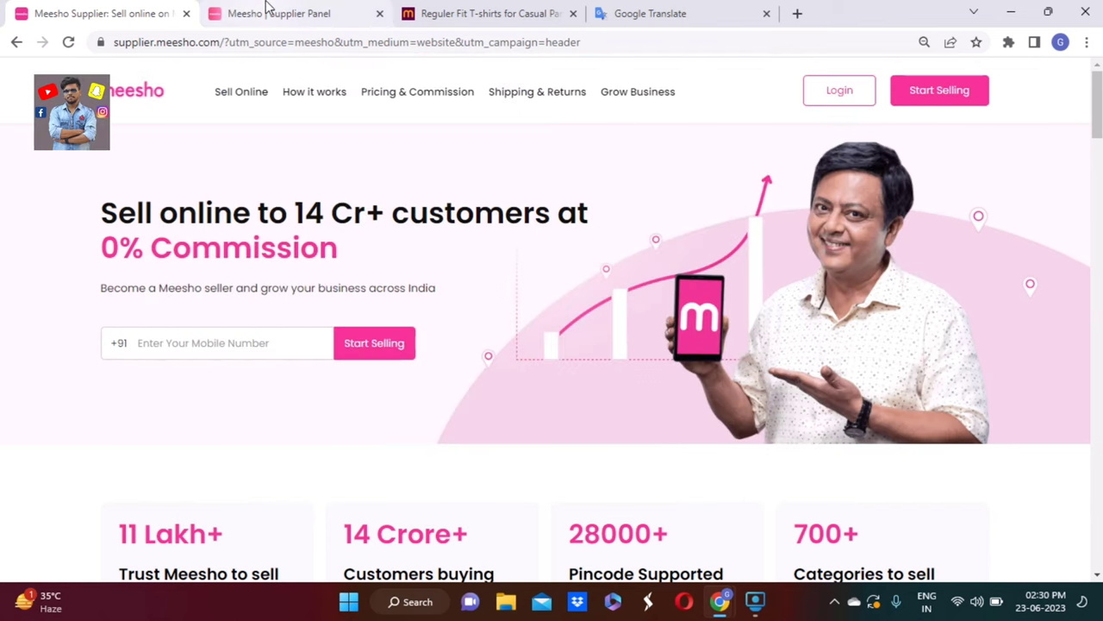
Review the orders chart on the Supplier Panel's Business Dashboard and look over the Payments overview
left_click(263, 10)
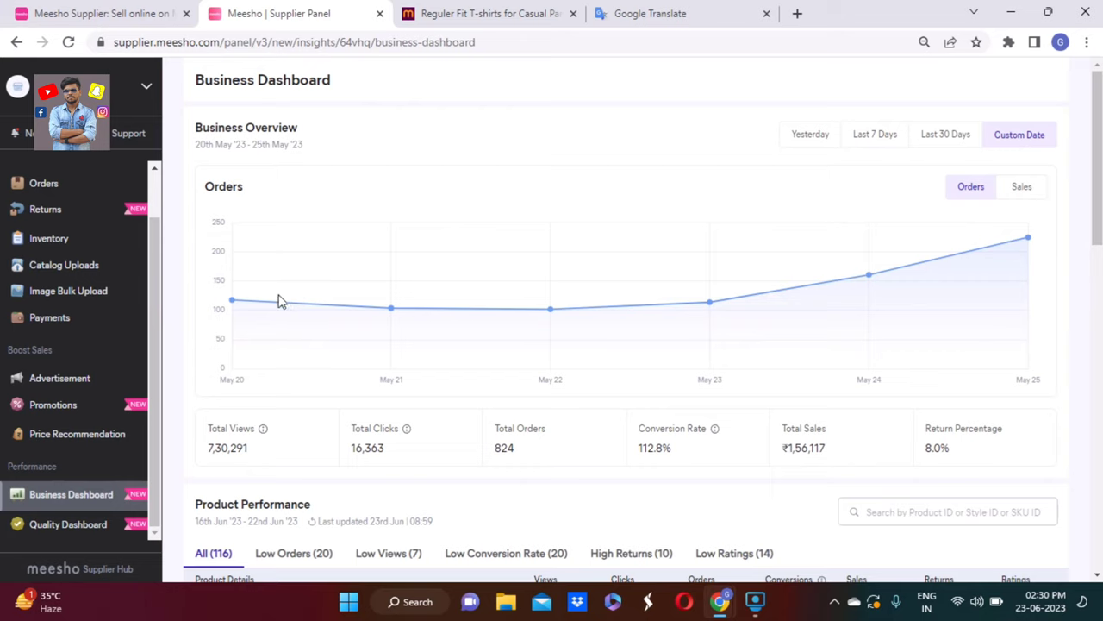
mouse_move(233, 306)
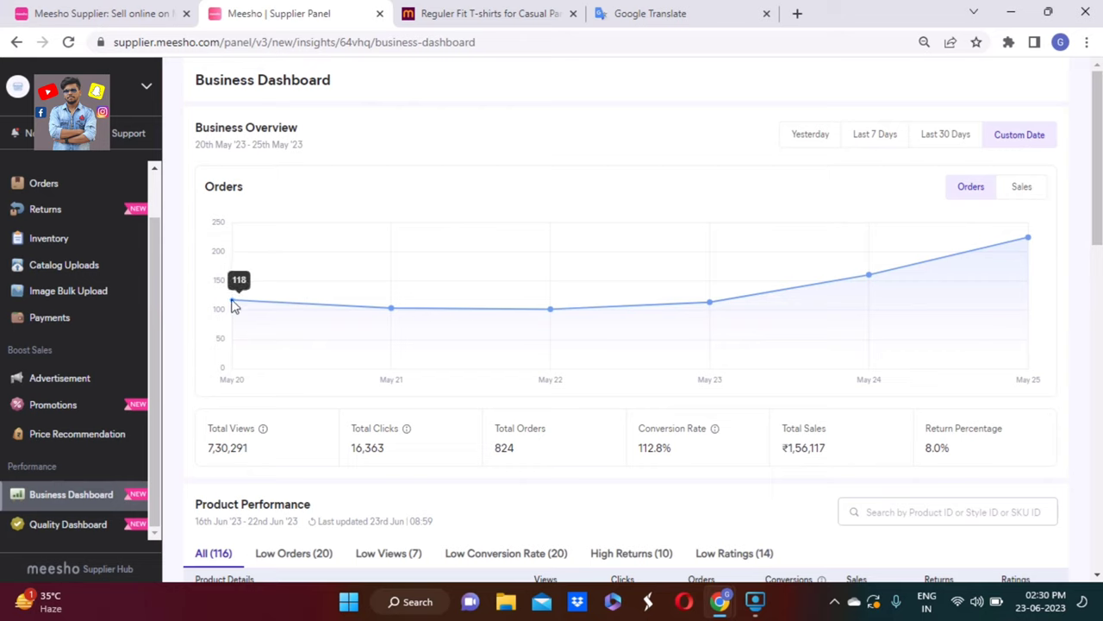
mouse_move(554, 316)
mouse_move(869, 276)
left_click(74, 324)
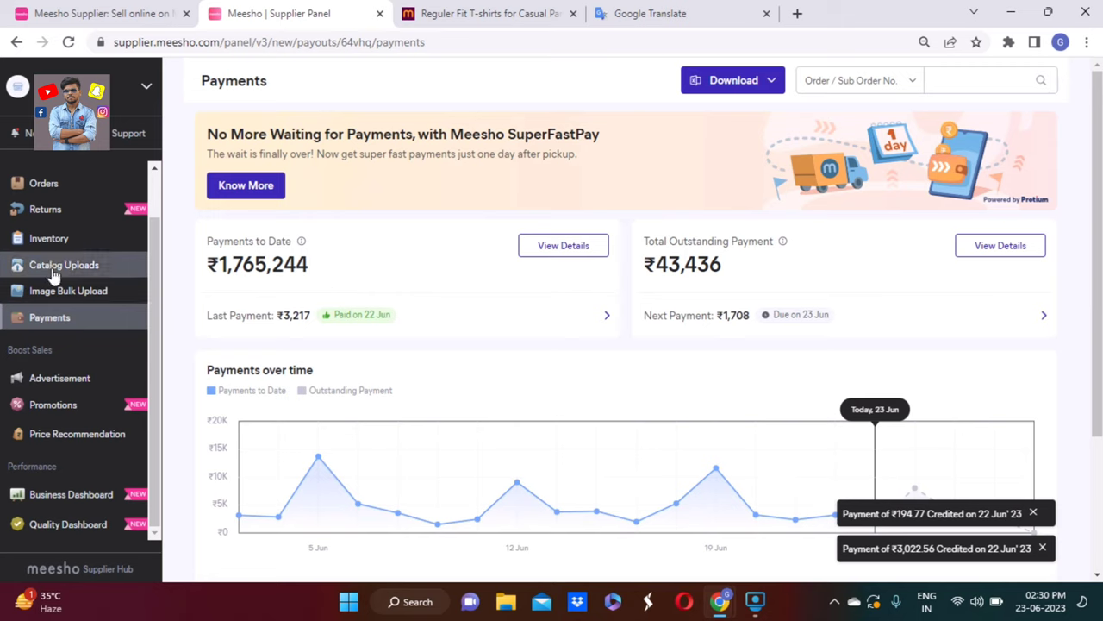
Start a single catalog upload, search the categories for Tshirt and choose Dad & Daughter Tshirts in Men Fashion
left_click(83, 269)
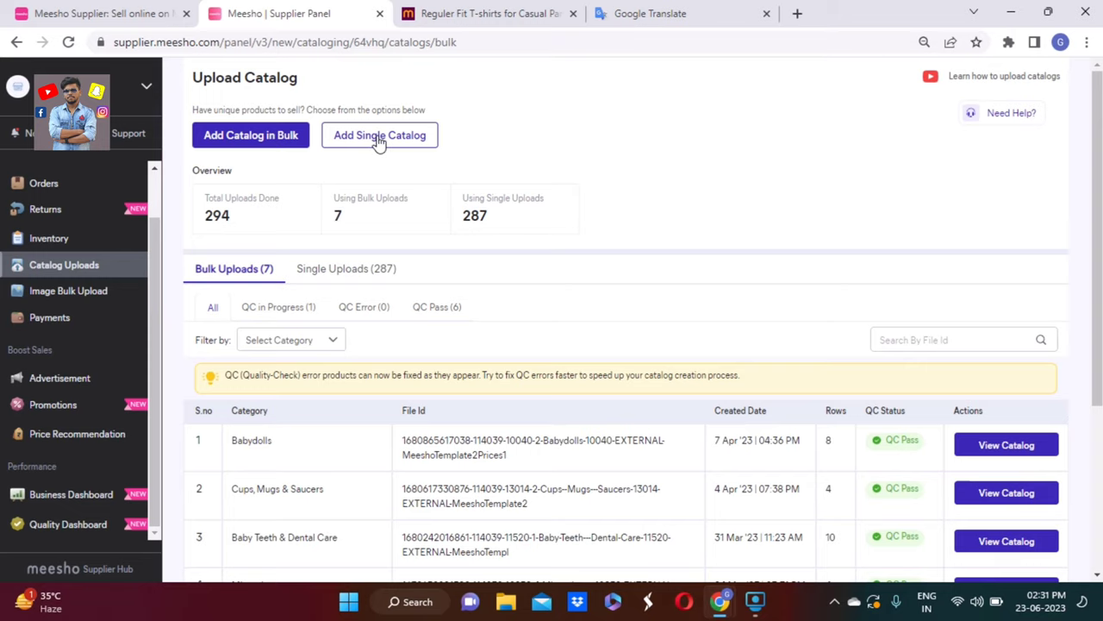
left_click(378, 141)
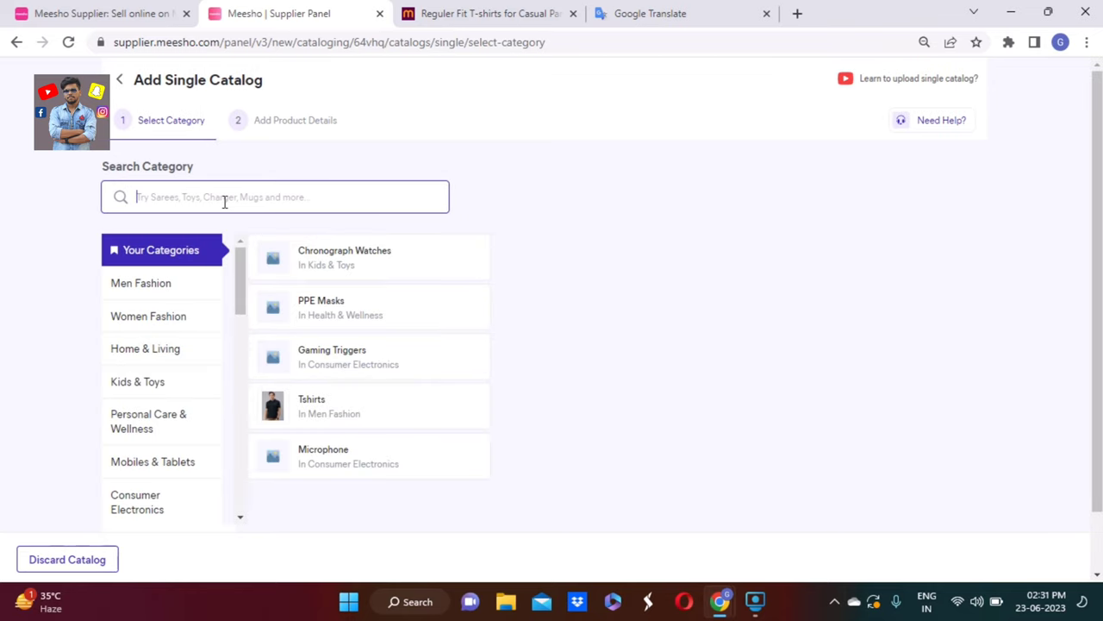
type("Ts")
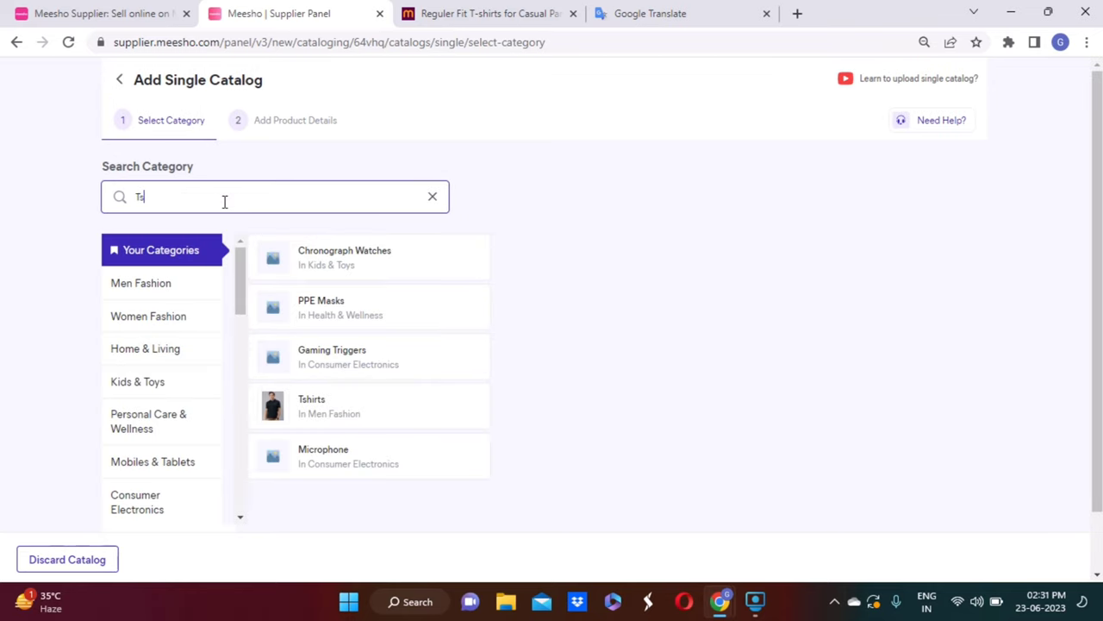
type("hirt")
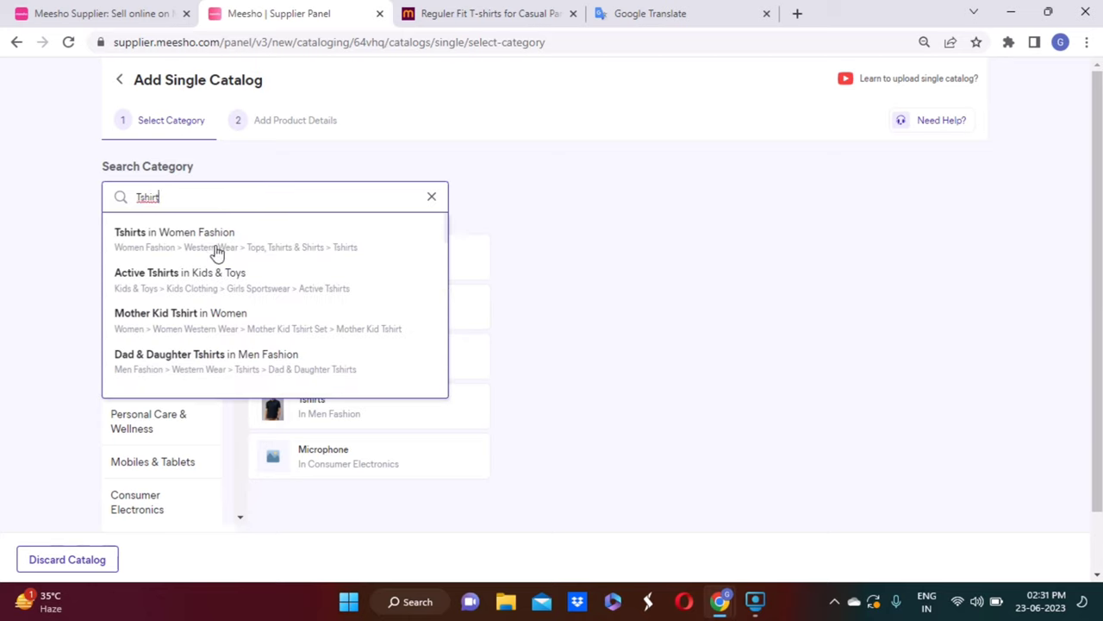
left_click(219, 369)
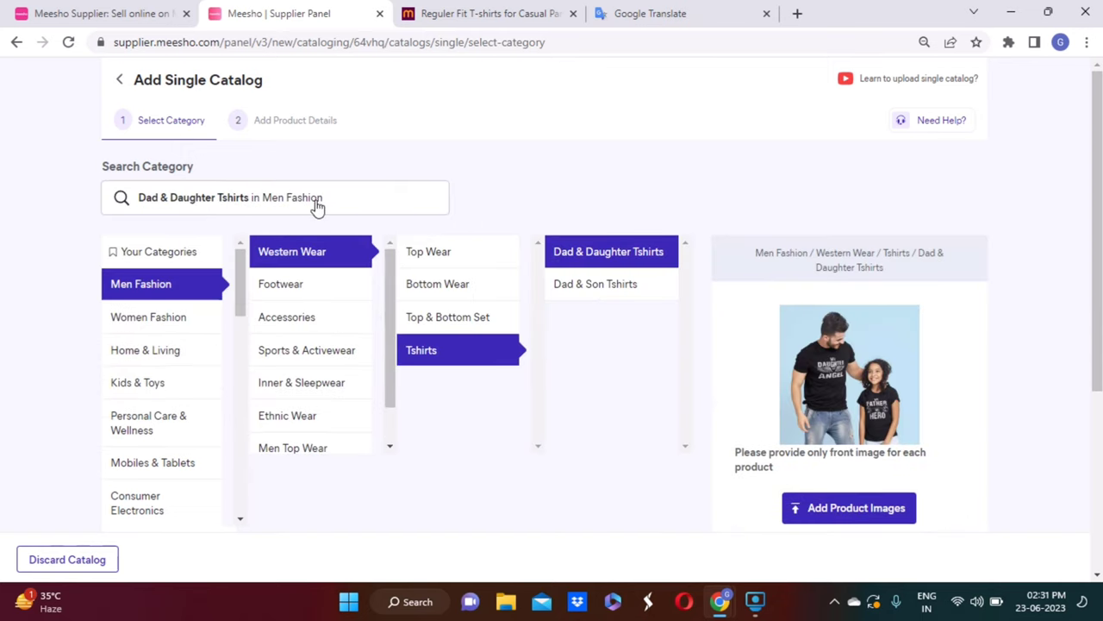
Change the catalog's category to Men Fashion / Western Wear / Top Wear / Tshirts
left_click(357, 198)
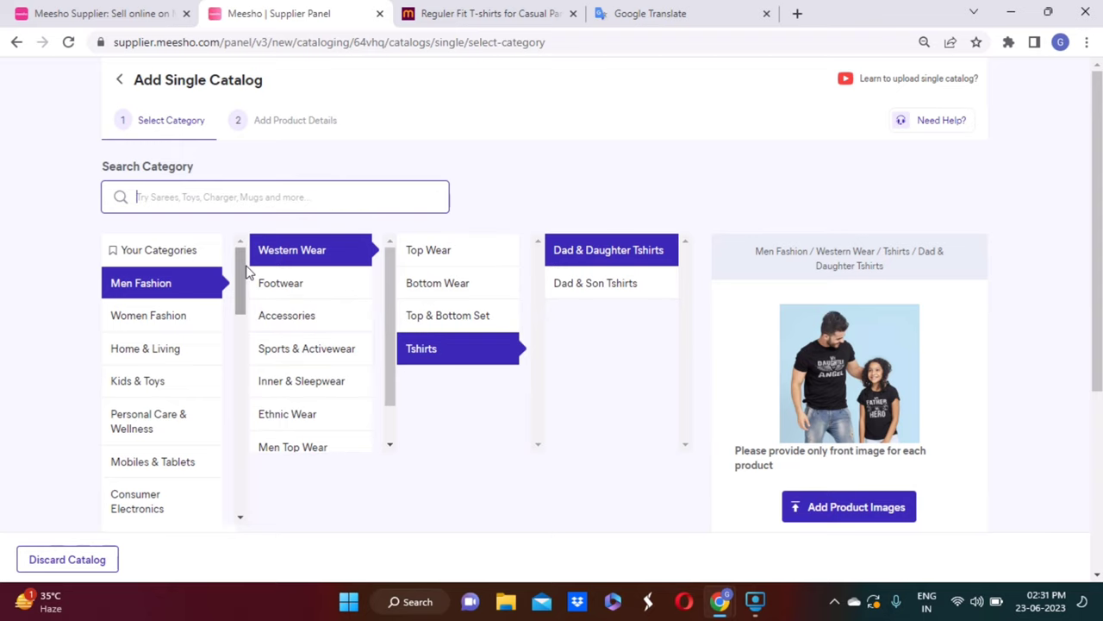
left_click(438, 251)
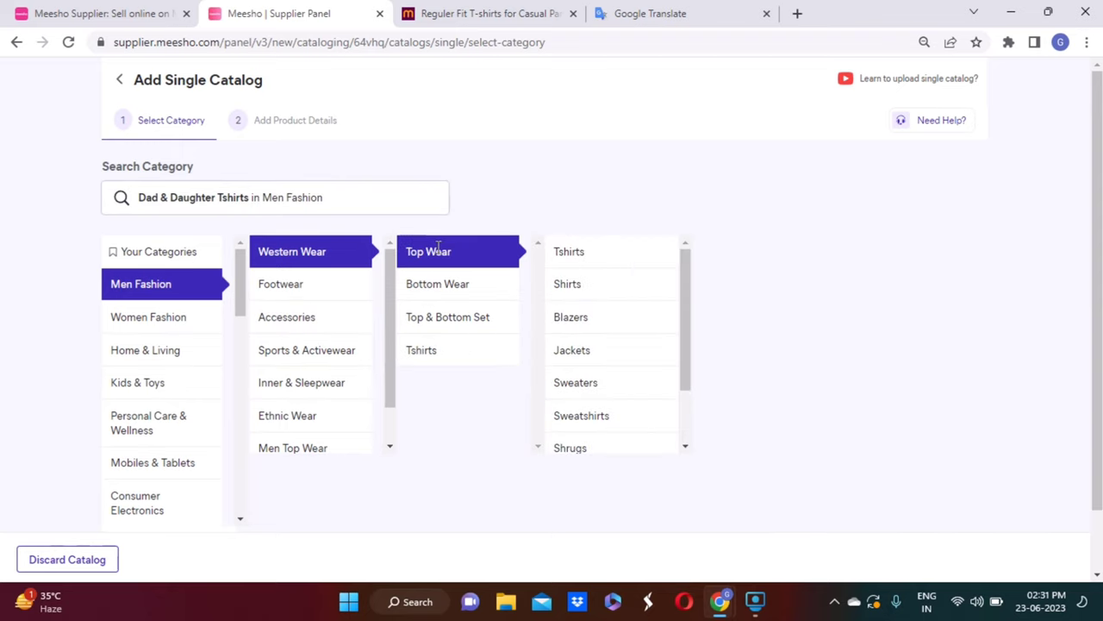
left_click(574, 267)
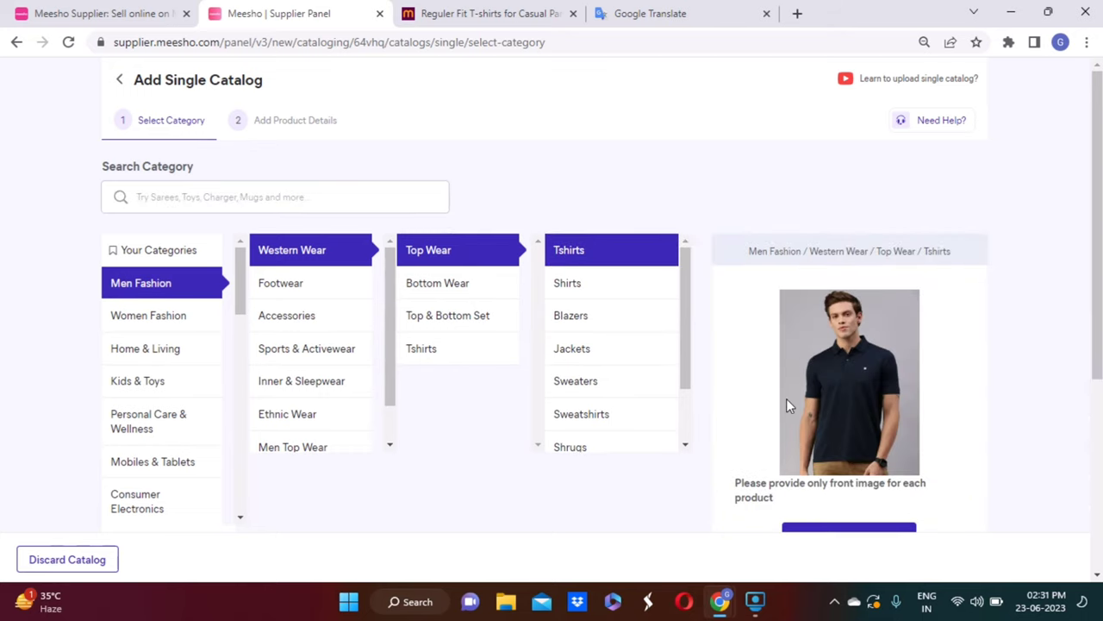
scroll(890, 362, "down", 2)
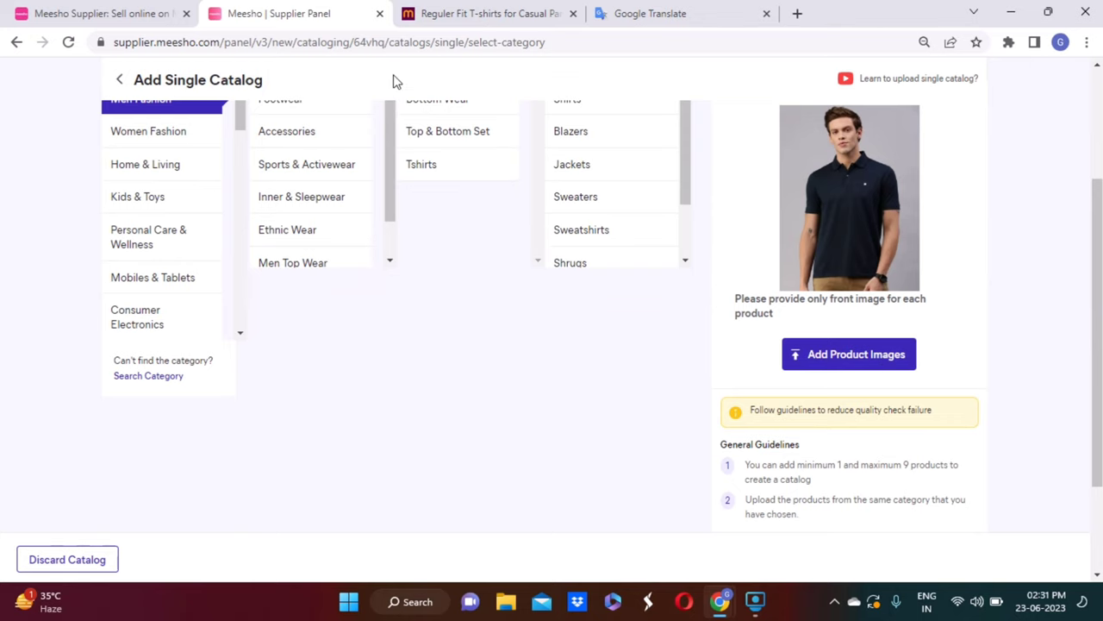
Examine the reference navy T-shirt listing's title, price, sizes and product details on the Meesho store page
left_click(472, 12)
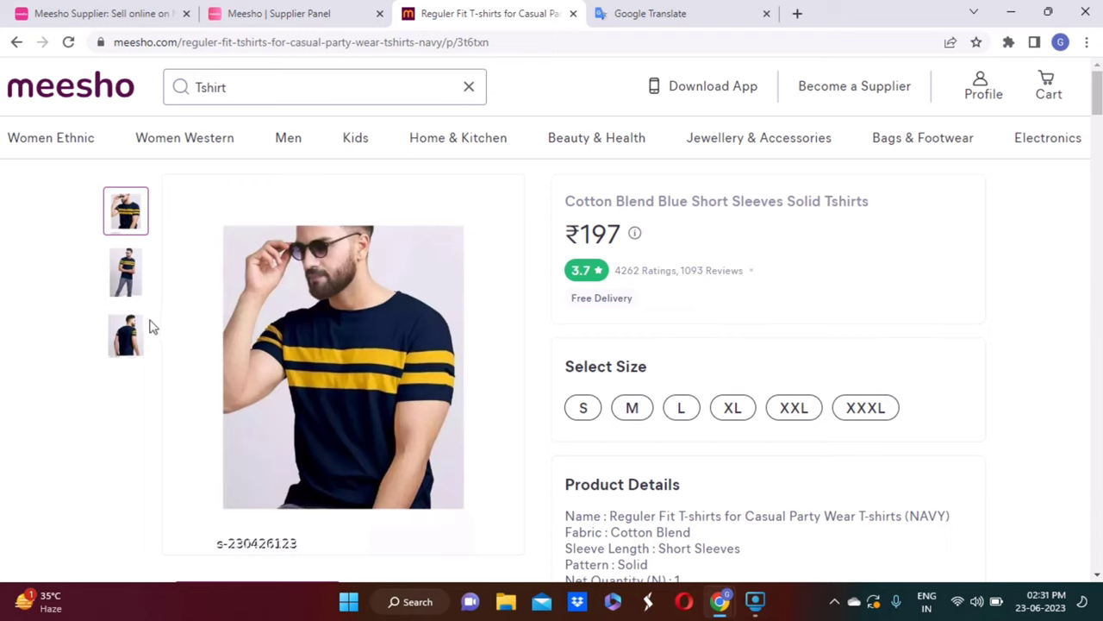
left_click_drag(575, 201, 879, 203)
left_click(635, 236)
scroll(604, 345, "down", 3)
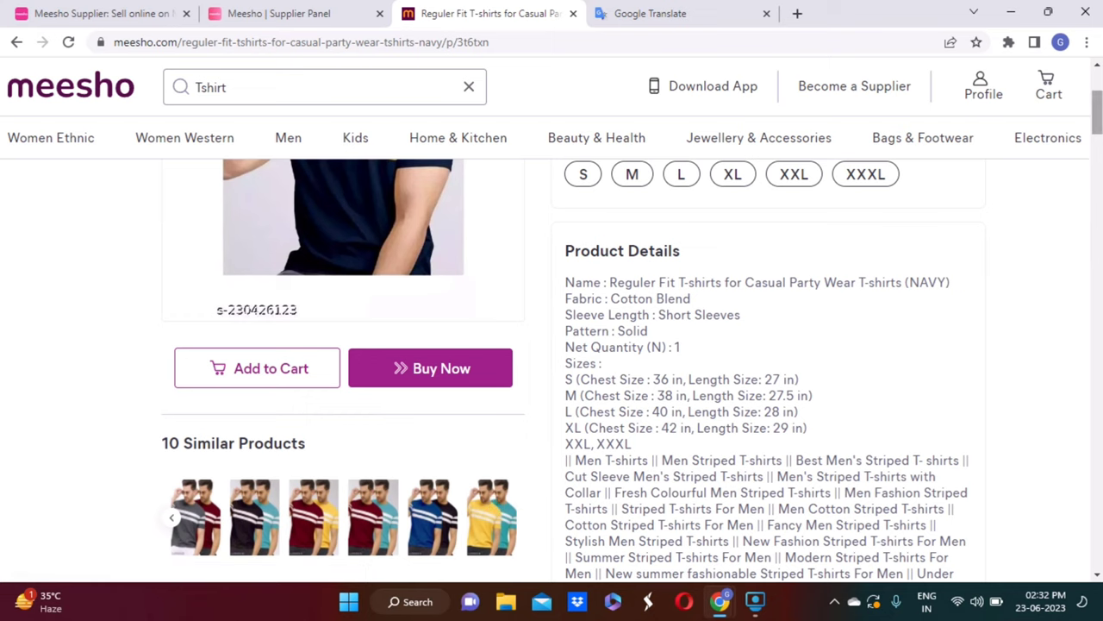
scroll(1078, 259, "up", 1)
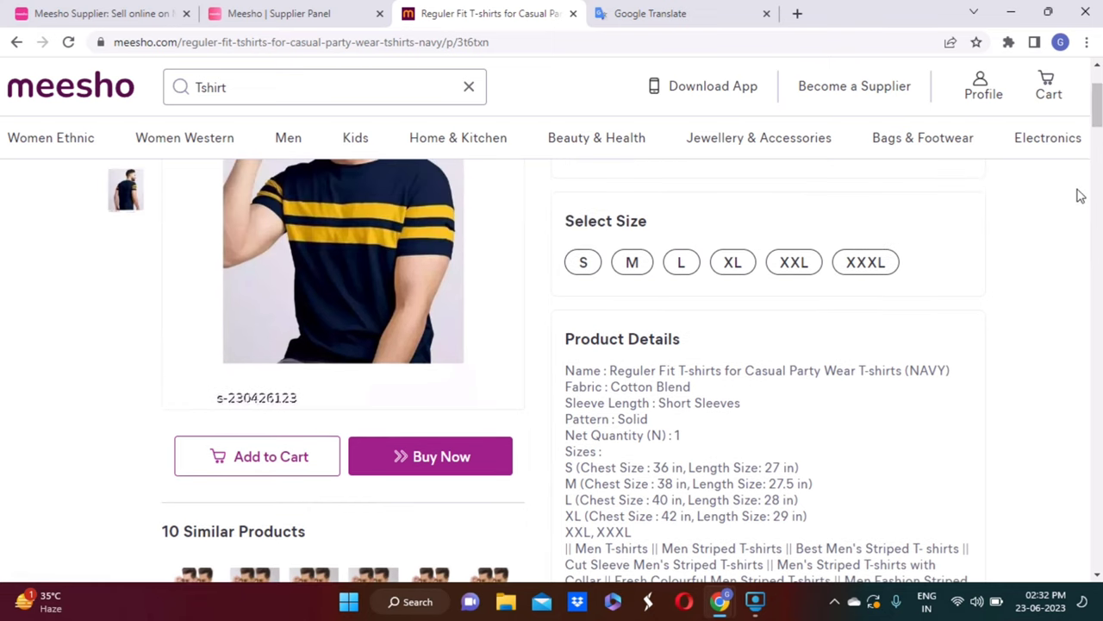
scroll(1097, 130, "down", 3)
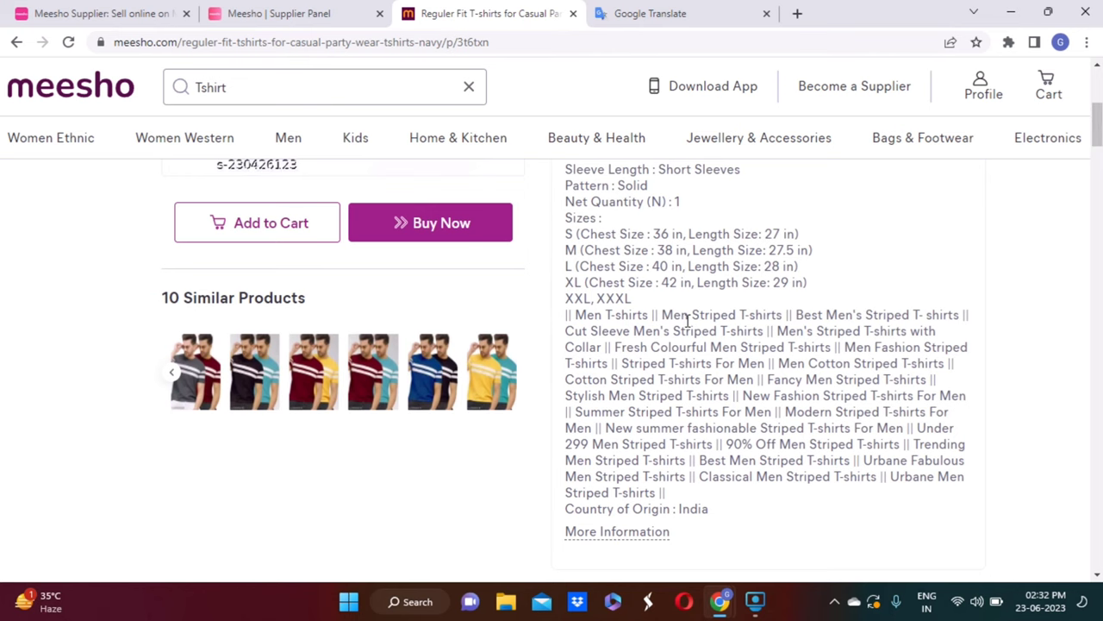
scroll(1096, 125, "up", 1)
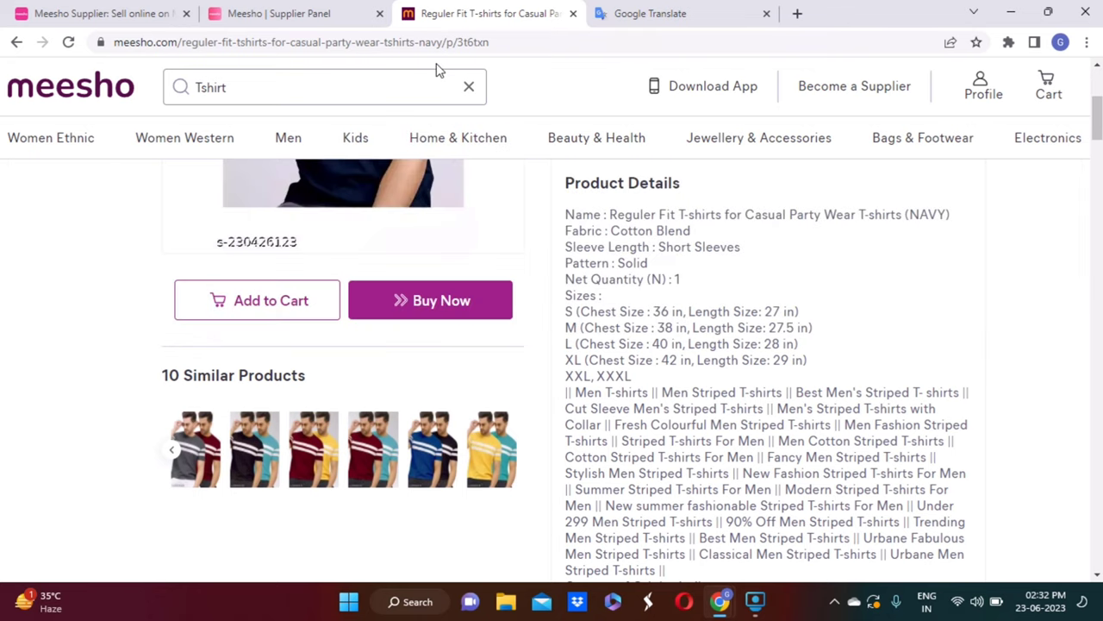
Add front images T-shirt-BK and T-shirt-WH from the T-shirt shoot folder as the catalog's products and continue to the product details
left_click(302, 11)
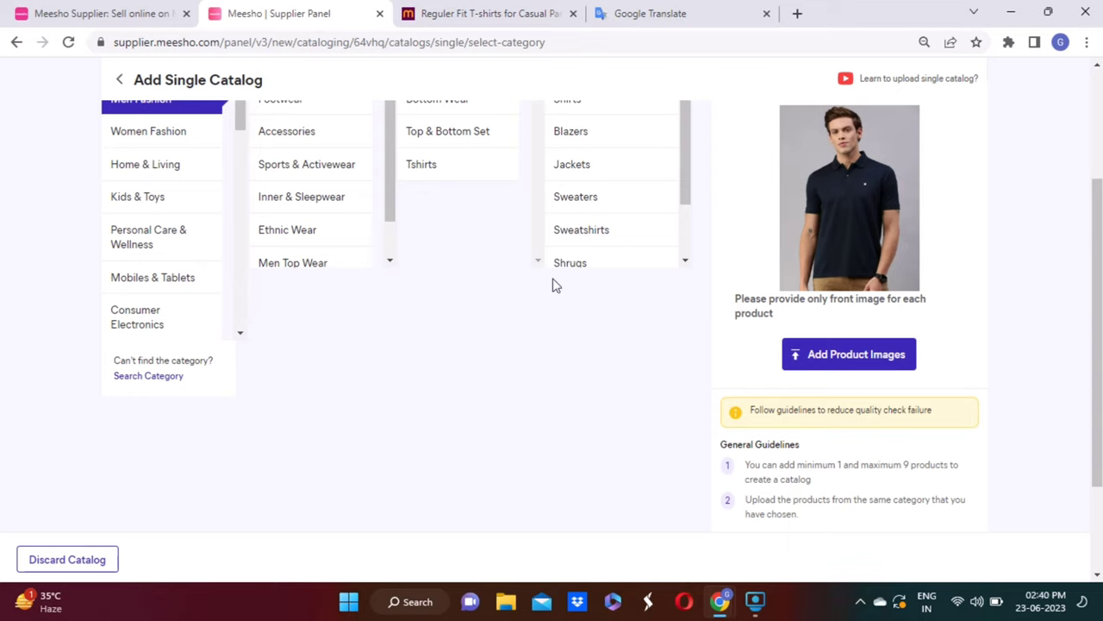
left_click(851, 366)
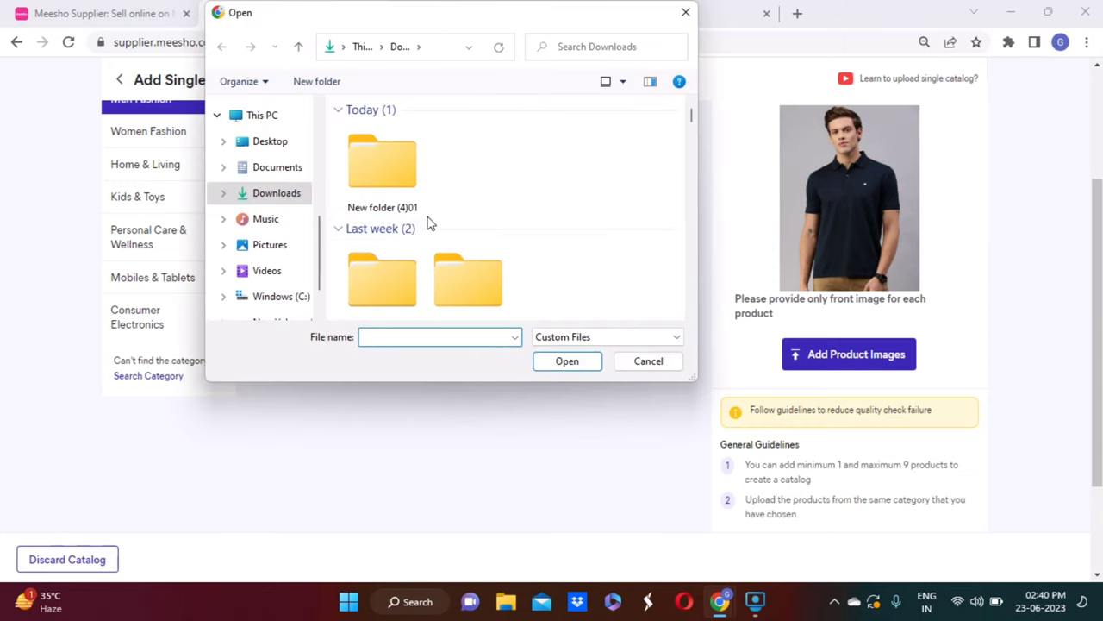
left_click(403, 273)
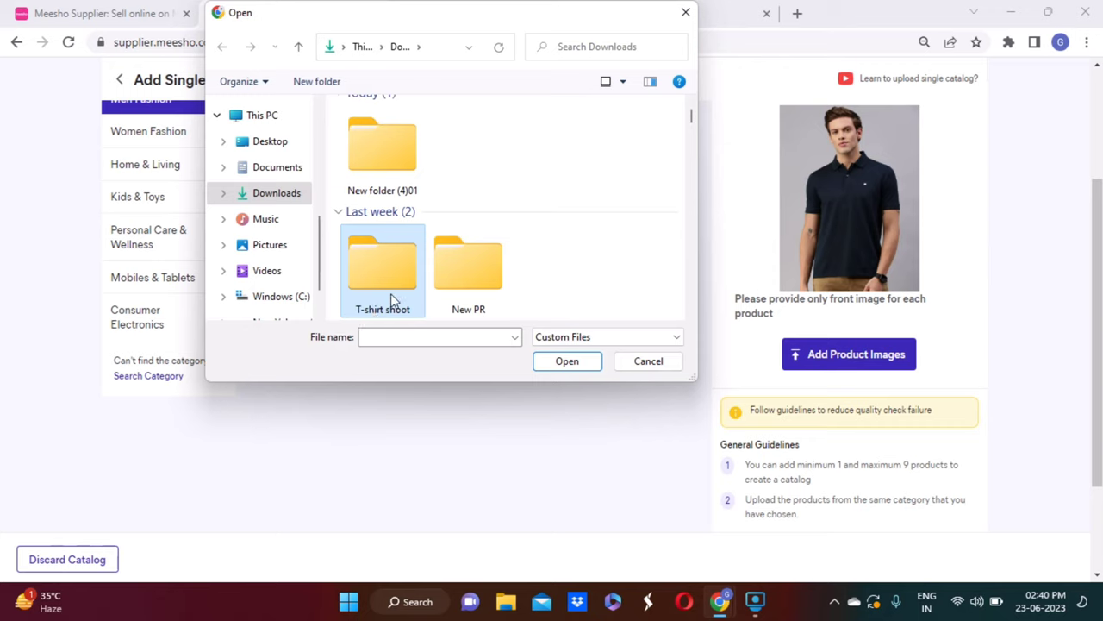
double_click(390, 293)
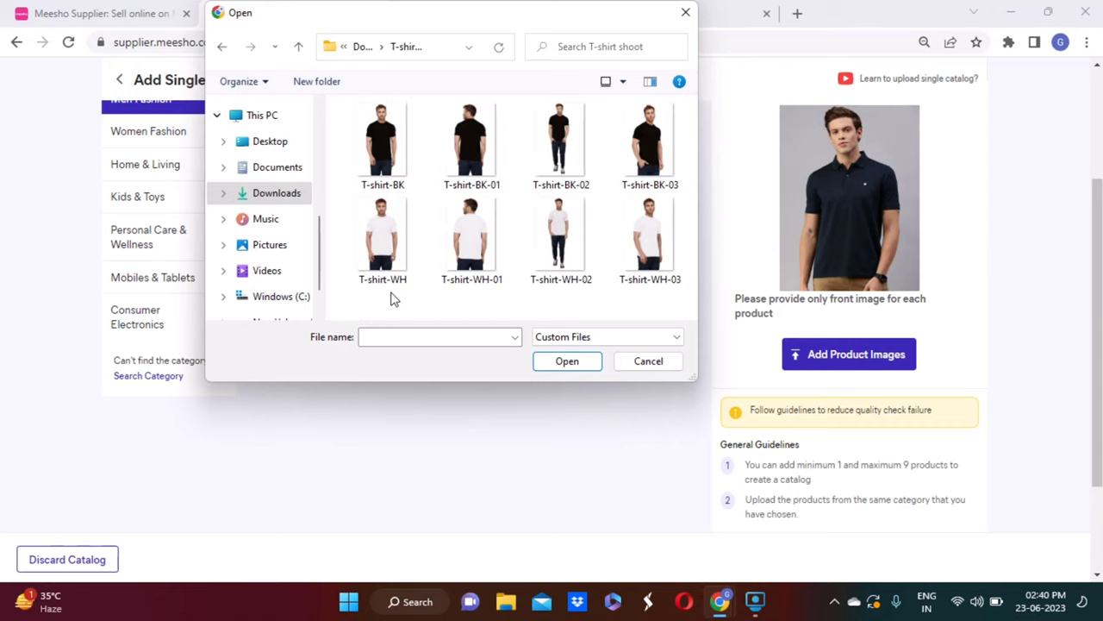
left_click(386, 165)
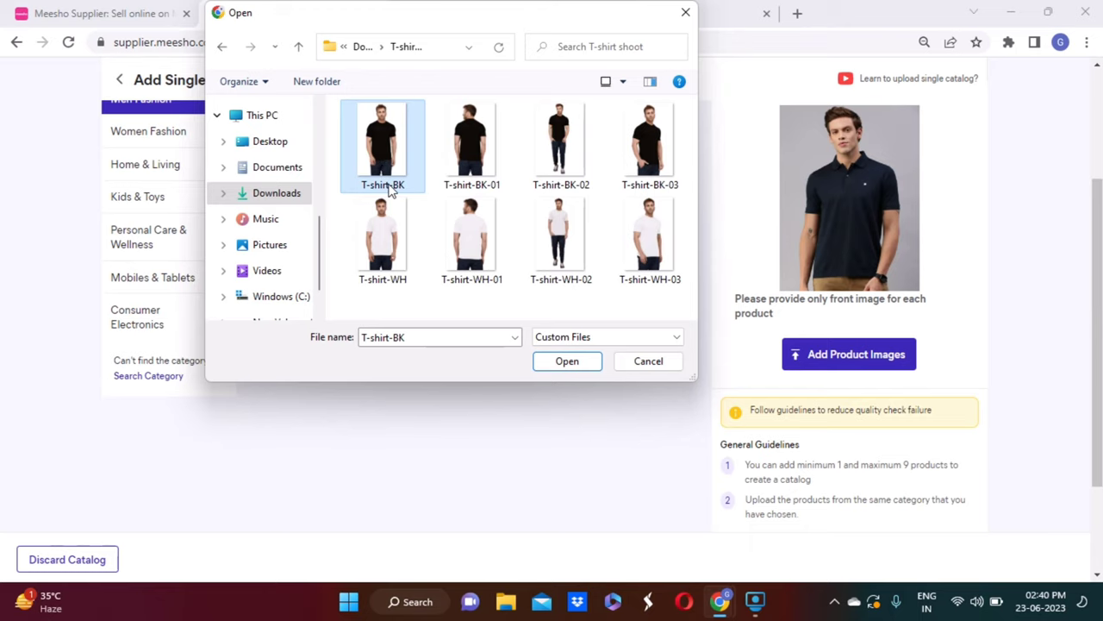
left_click(383, 237, "ctrl")
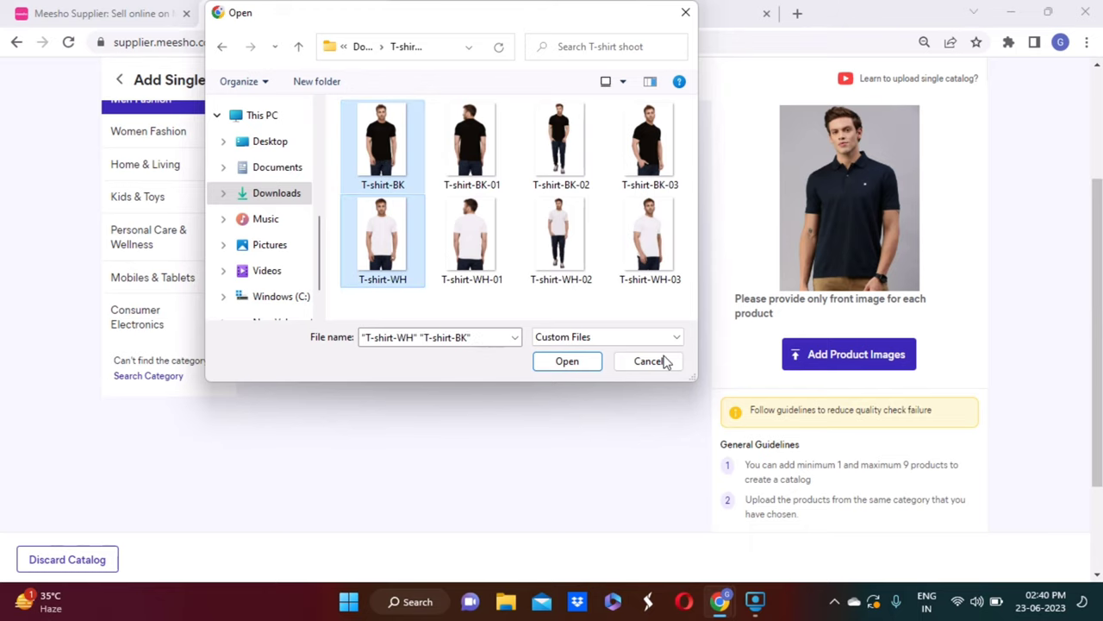
left_click(569, 361)
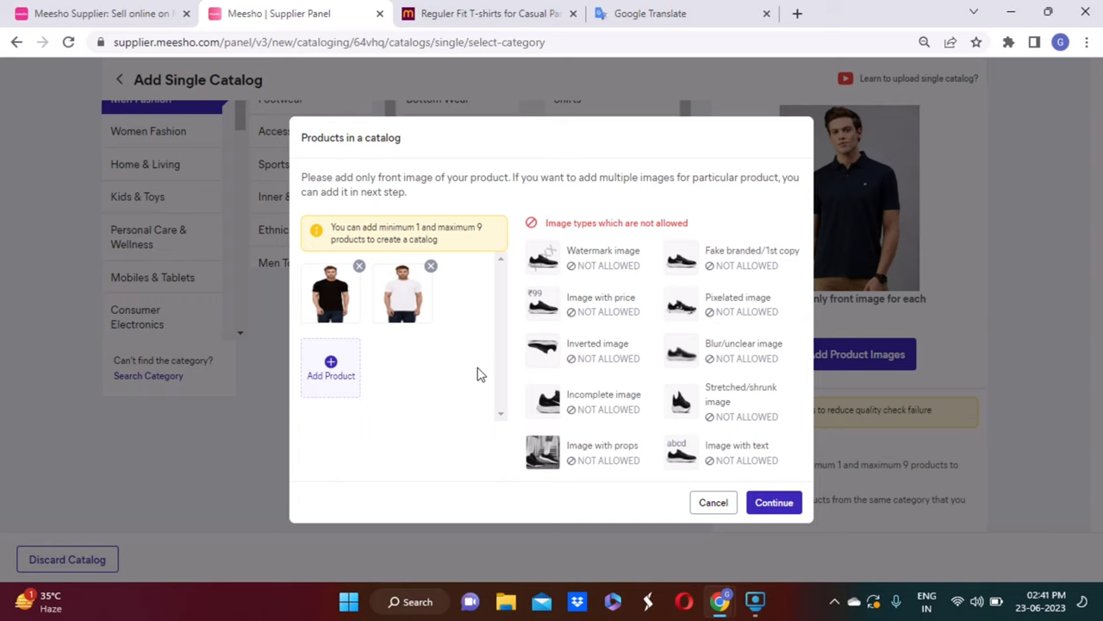
left_click(767, 506)
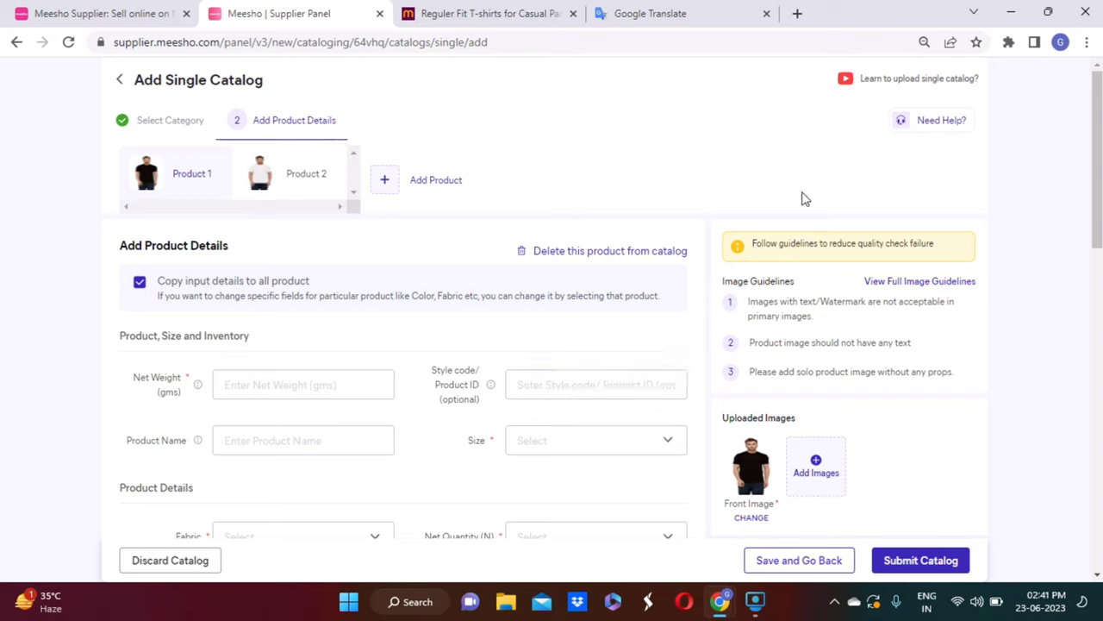
Set the product's net weight to 150 grams
scroll(170, 316, "down", 2)
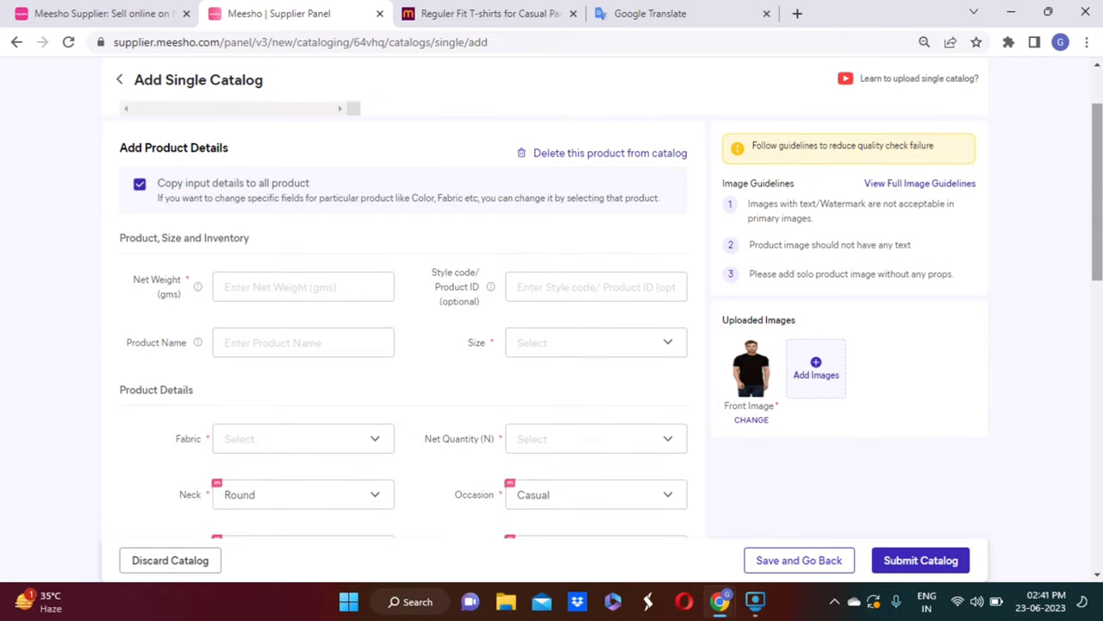
left_click(220, 290)
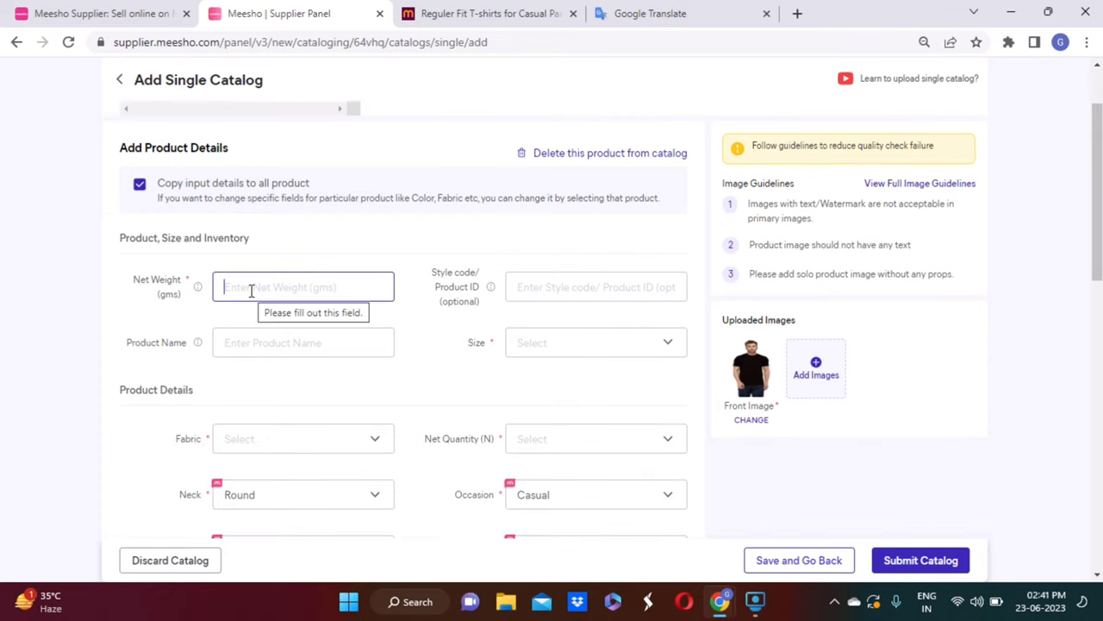
type("150")
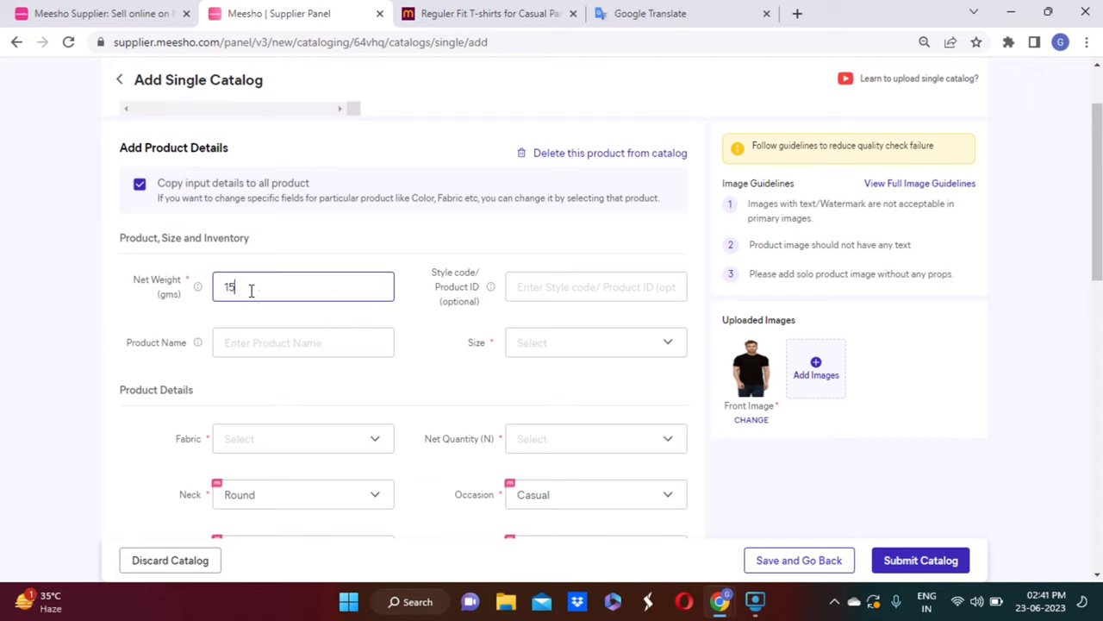
left_click(168, 297)
left_click(262, 286)
Set the style code/product ID to WK-T-SHIRT-MEN-BK
left_click(543, 284)
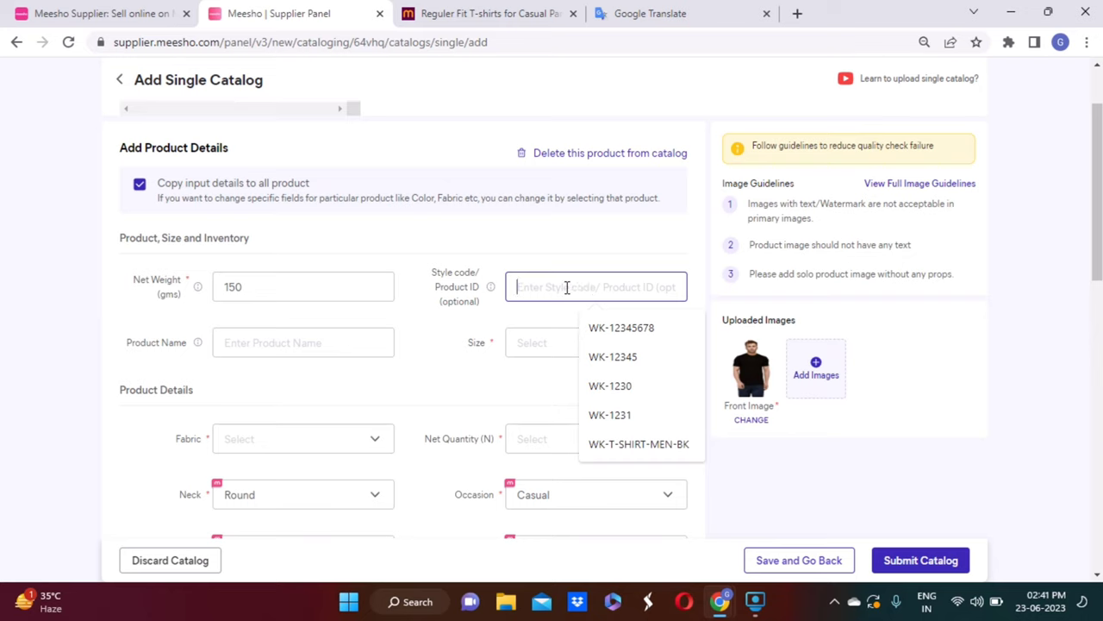
type("WK")
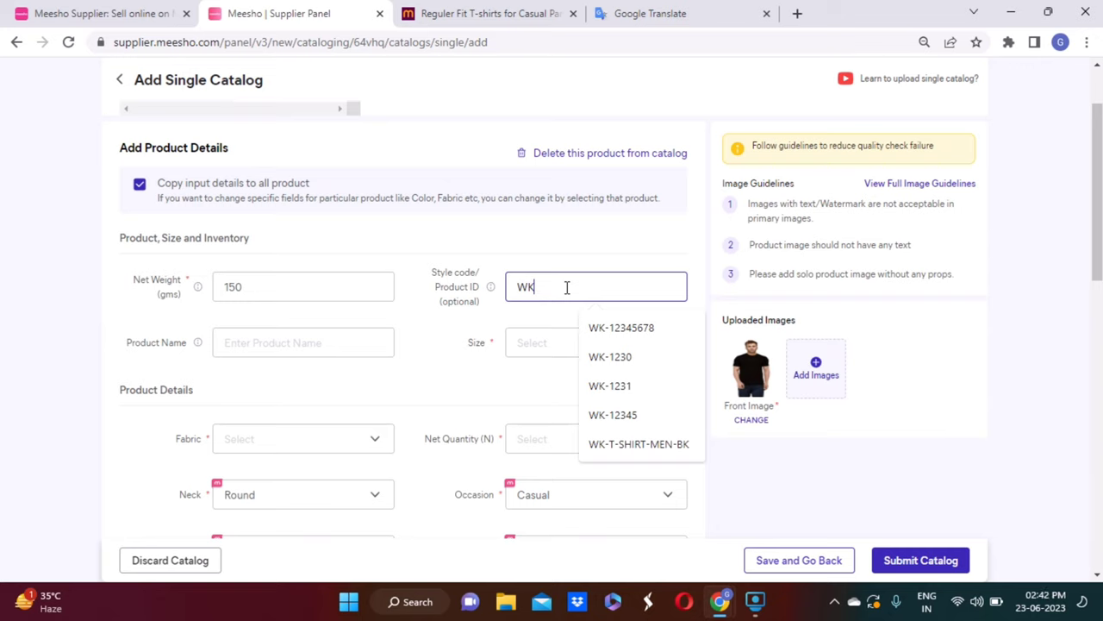
type("-T")
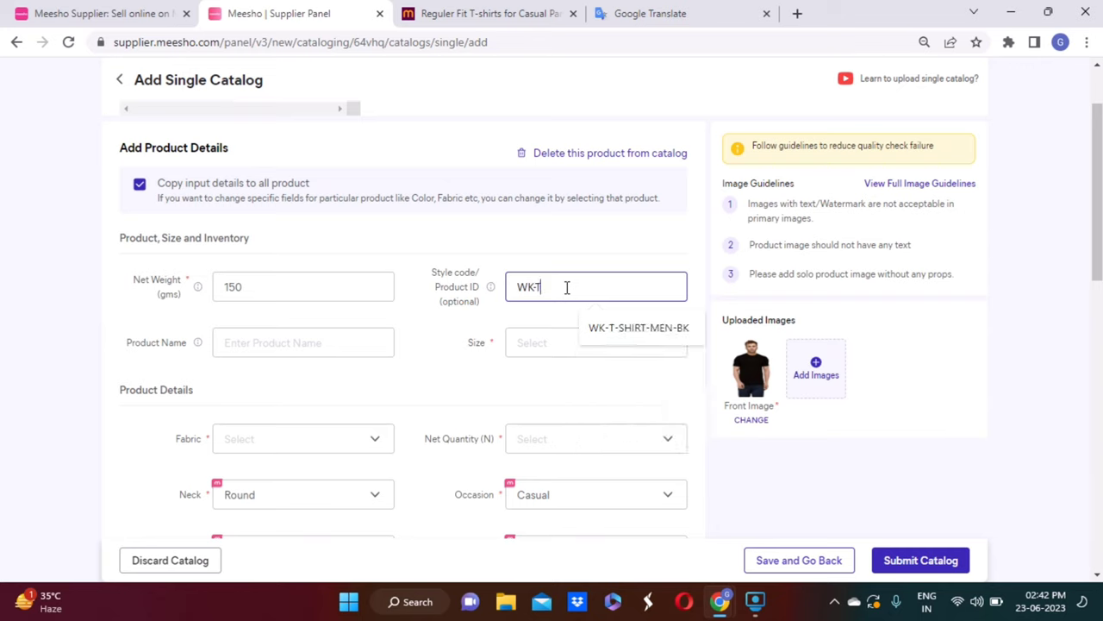
type("-SHIRT-MEN")
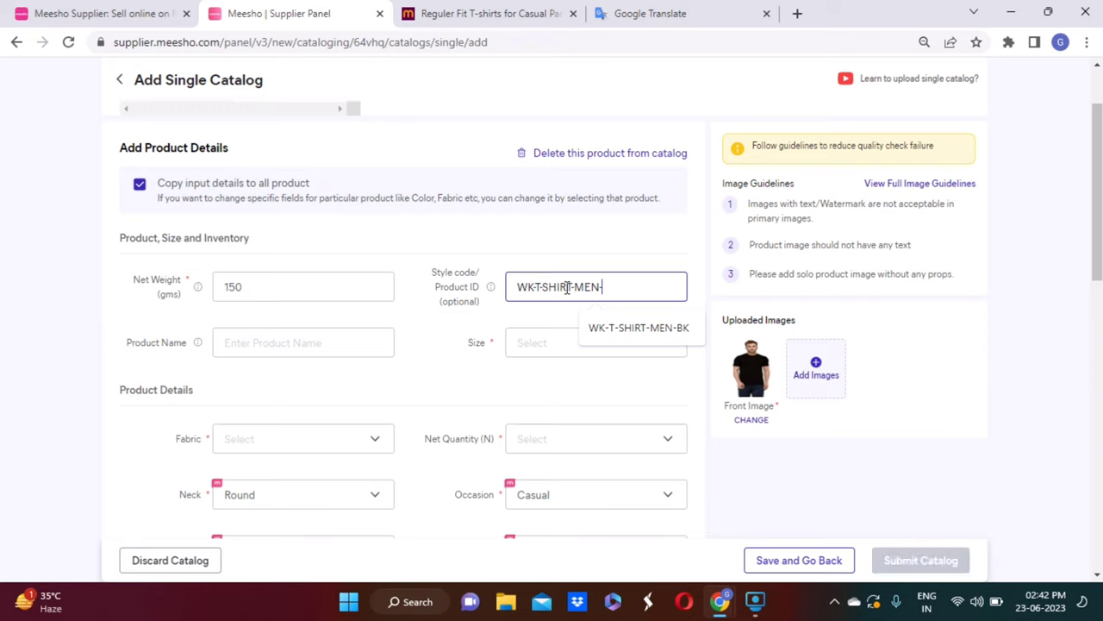
type("-BK")
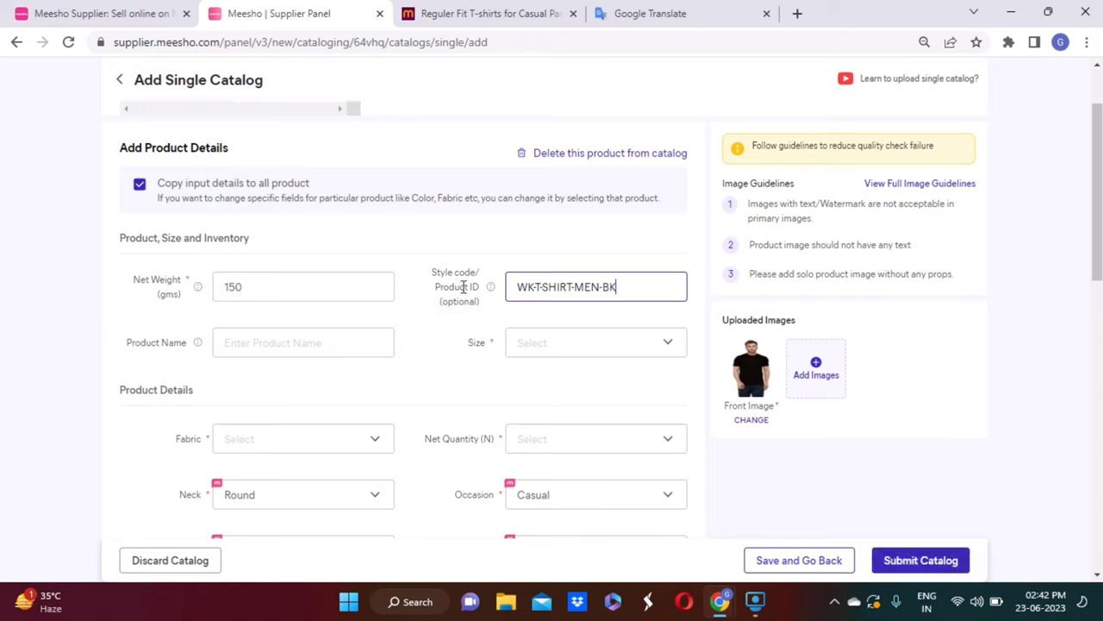
left_click(439, 338)
Copy the reference listing's title "Cotton Blend Blue Short Sleeves Solid Tshirts" from the store page into the product name
left_click(280, 336)
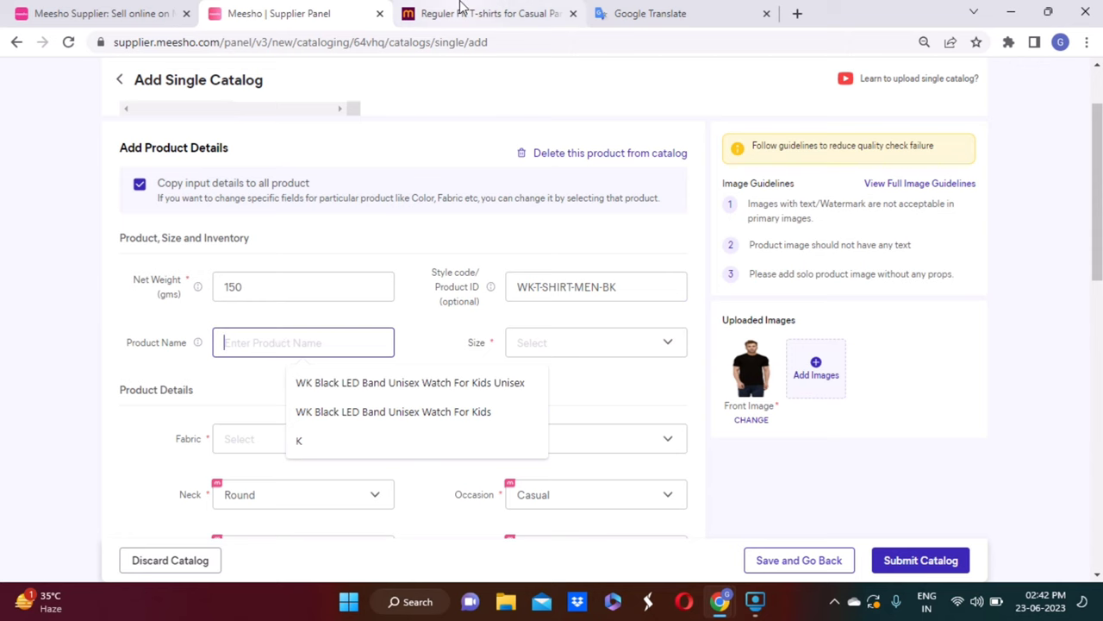
left_click(458, 12)
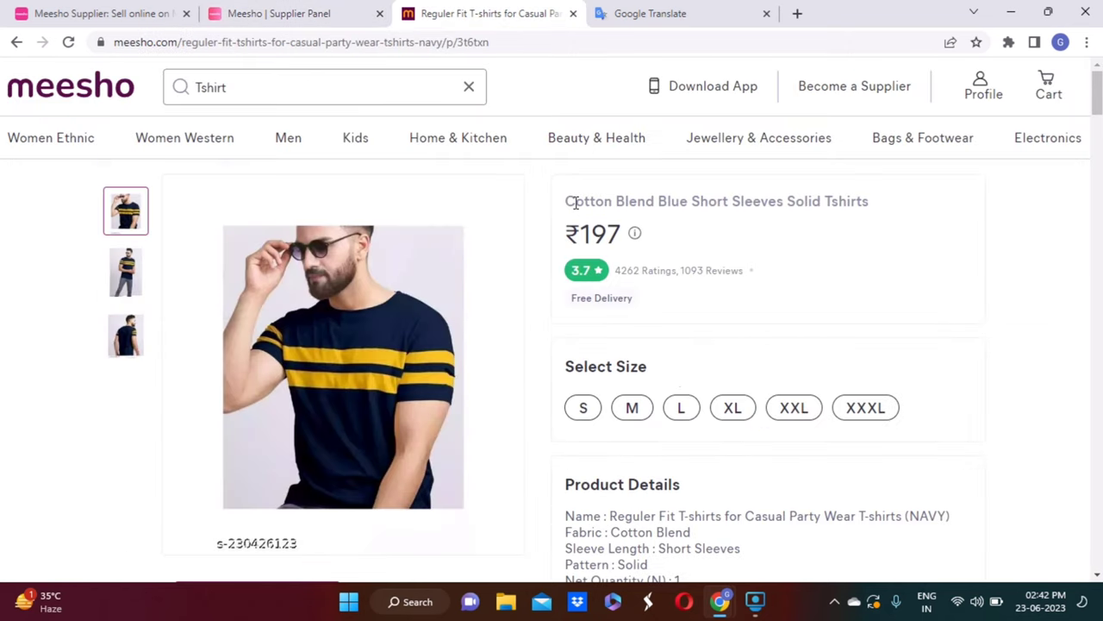
left_click_drag(566, 201, 881, 210)
key("ctrl+c")
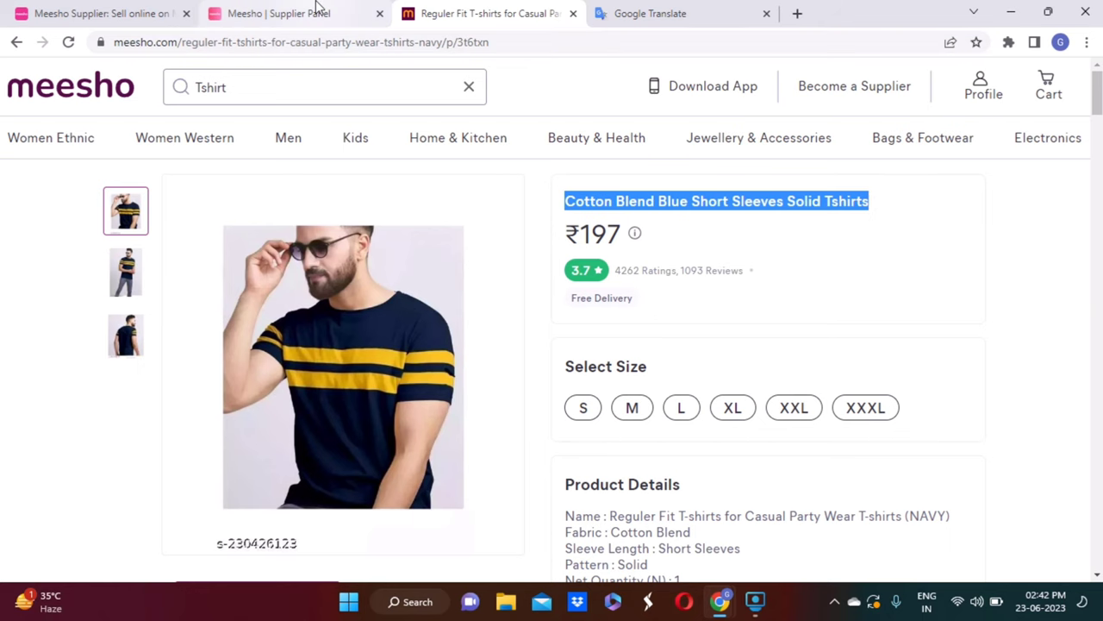
left_click(311, 10)
left_click(251, 345)
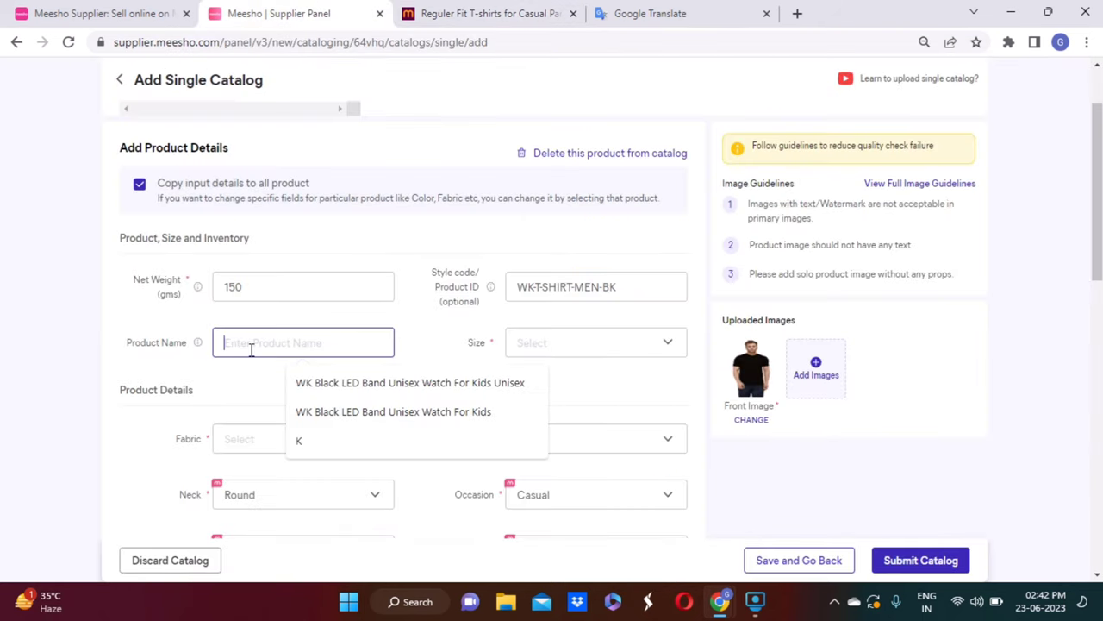
key("ctrl+v")
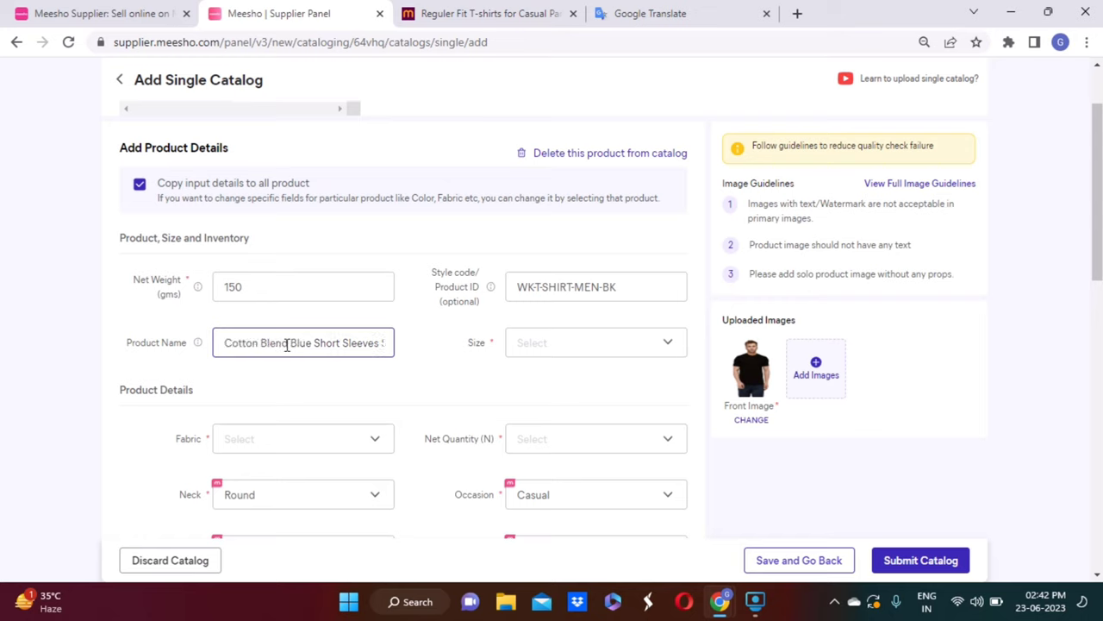
Replace the colour word in the product name so it reads "Cotton Blend Black Short Sleeves Solid Tshirts"
double_click(299, 343)
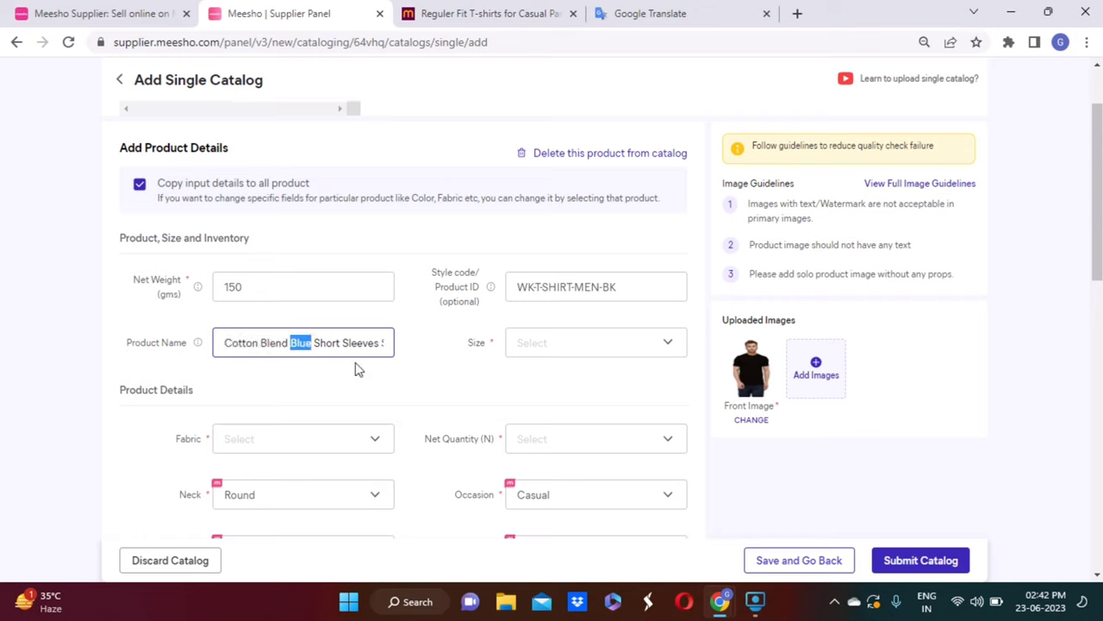
type("B")
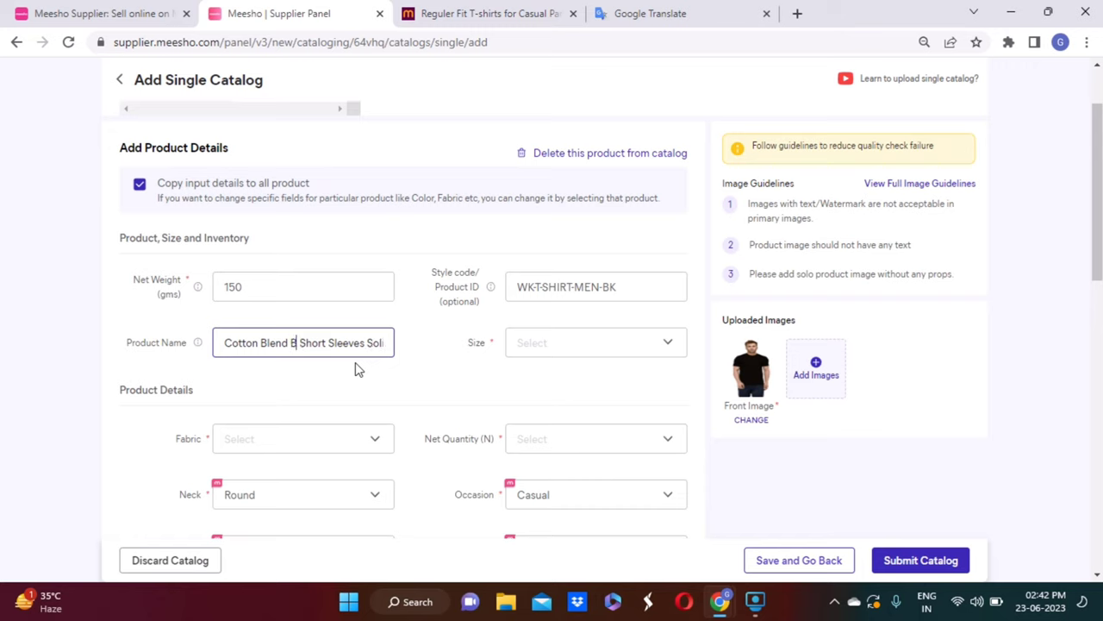
type("lack")
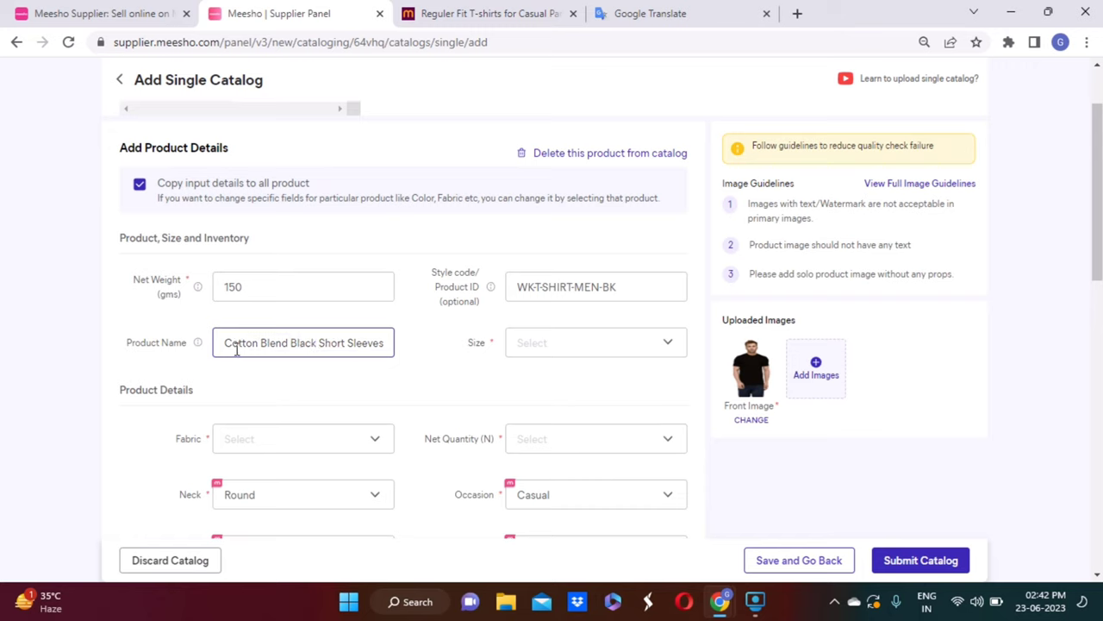
key("End")
type("Solid Tshirts")
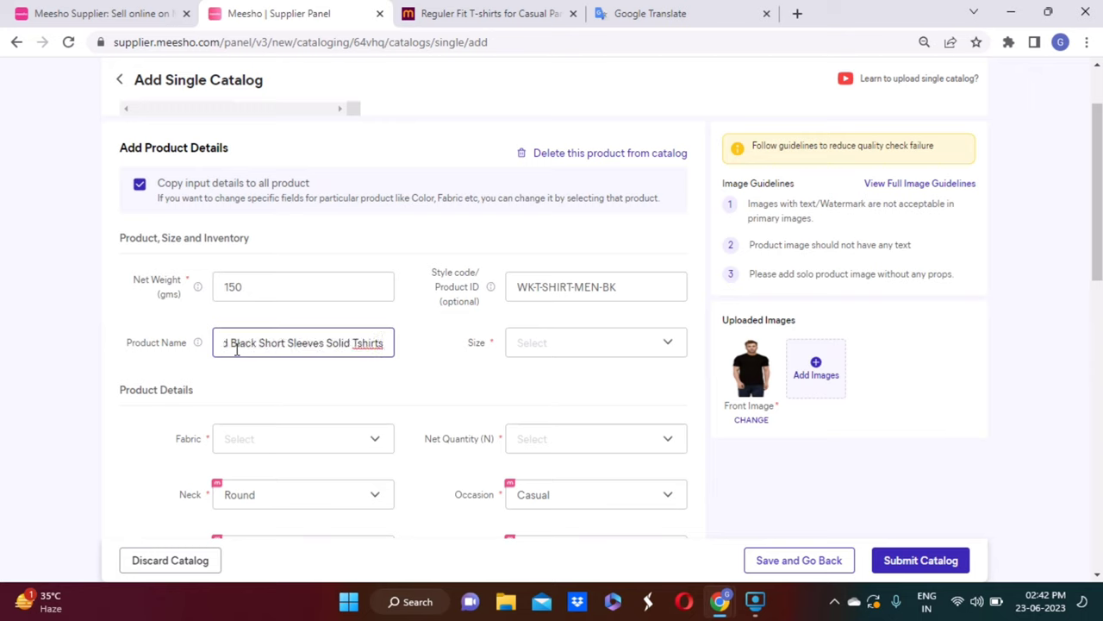
Select the sizes M, L, XL and XXL for the product and apply them
left_click(536, 353)
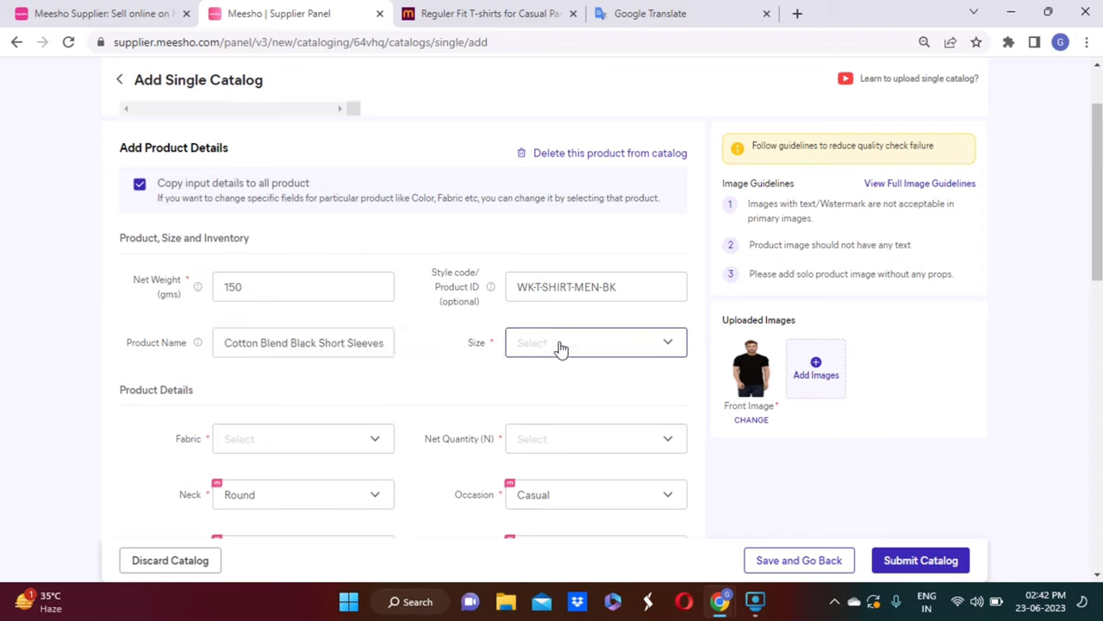
left_click(560, 346)
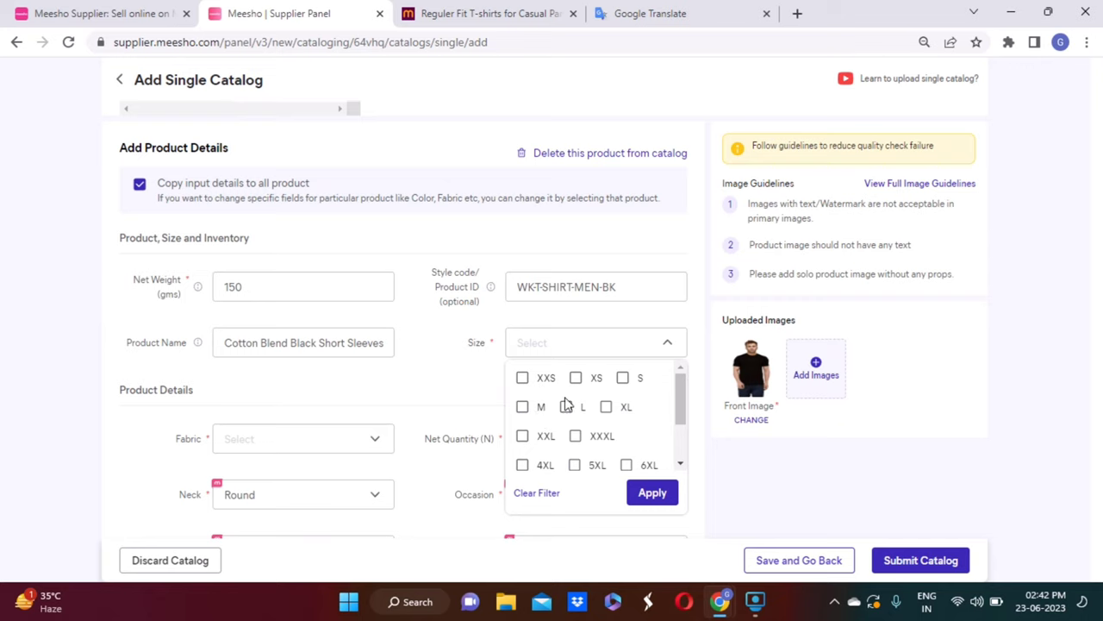
left_click(522, 408)
left_click(565, 409)
left_click(606, 407)
left_click(522, 436)
left_click(646, 493)
left_click(646, 493)
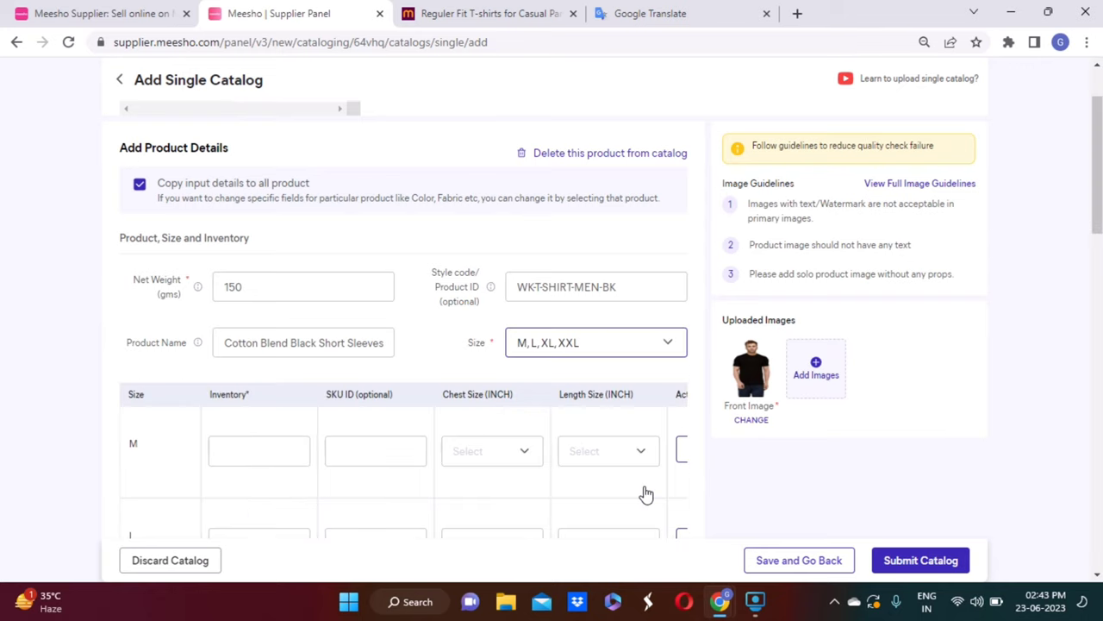
Set the inventory to 10 for each of the sizes M, L, XL and XXL
scroll(1094, 207, "down", 2)
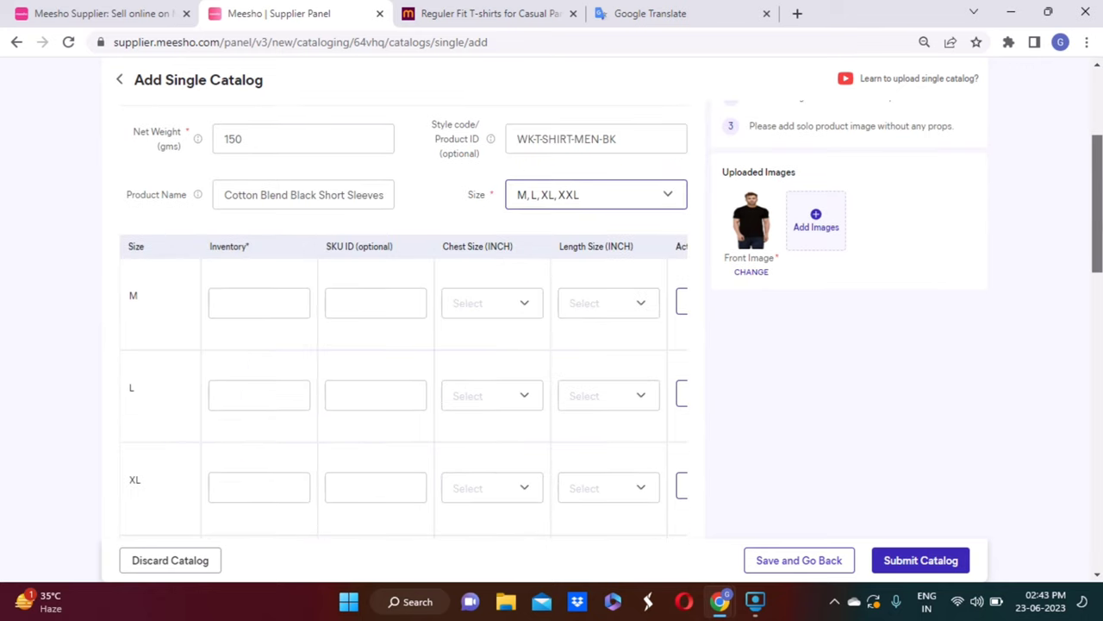
scroll(231, 256, "down", 1)
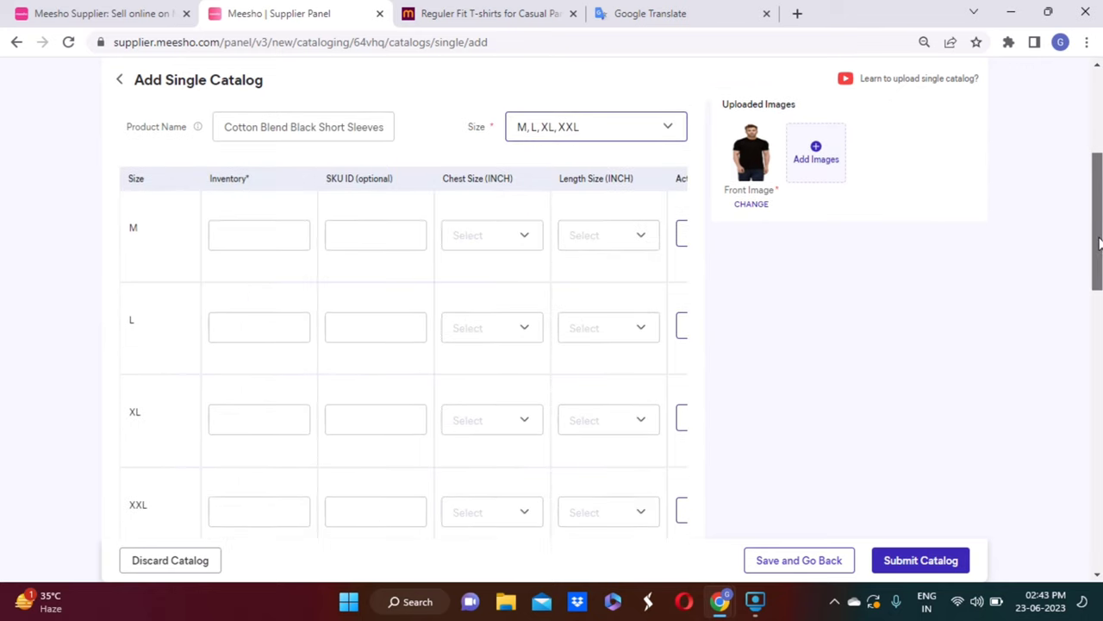
left_click(222, 238)
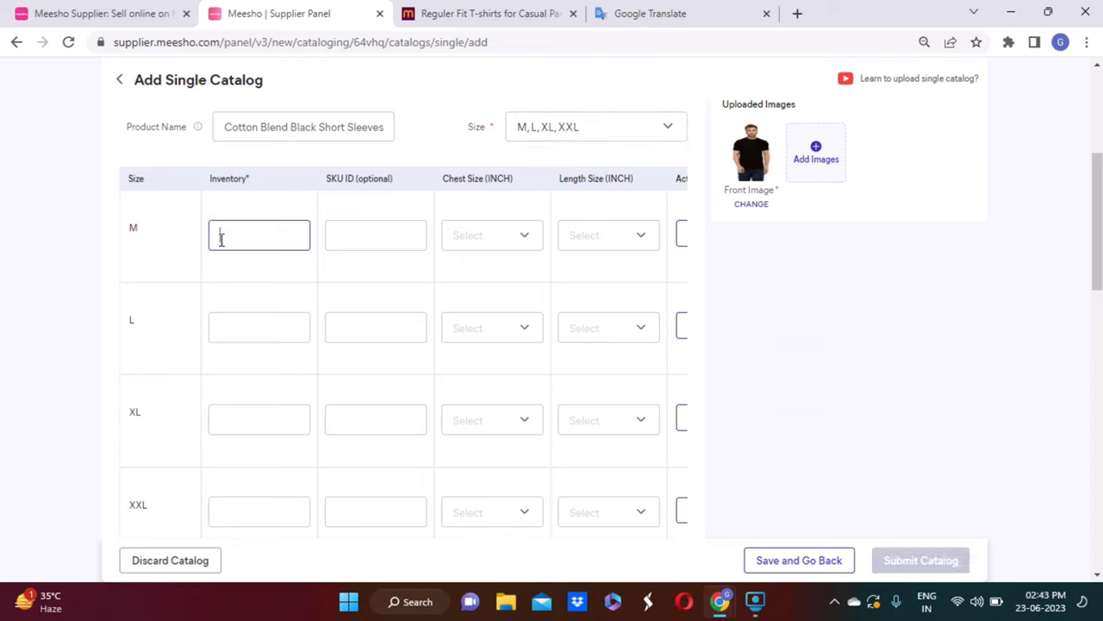
type("10")
left_click(238, 327)
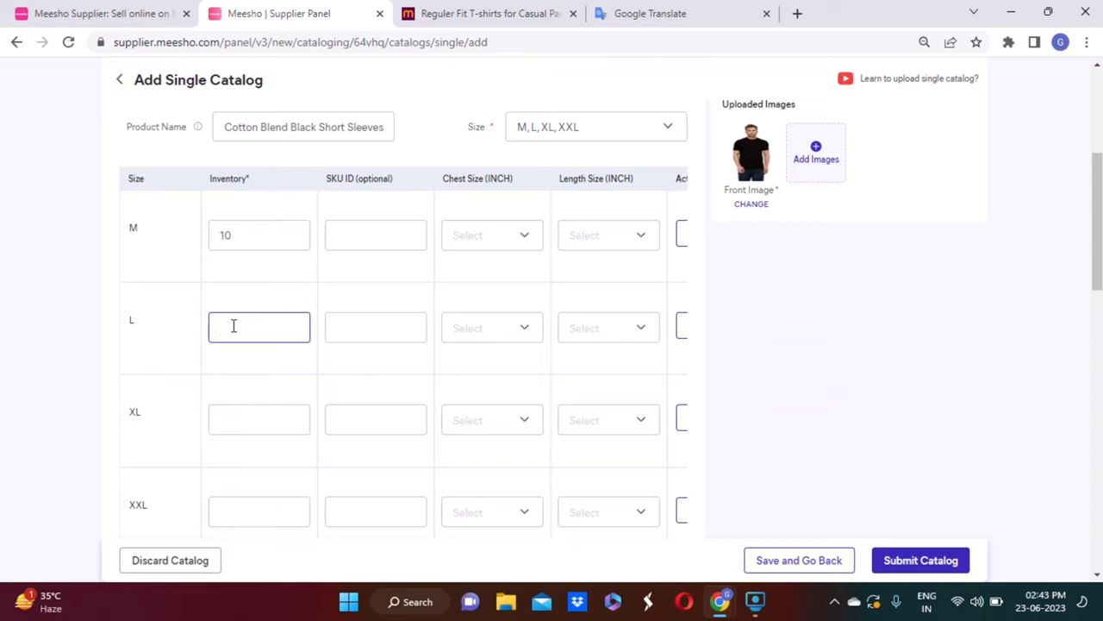
type("10")
left_click(246, 421)
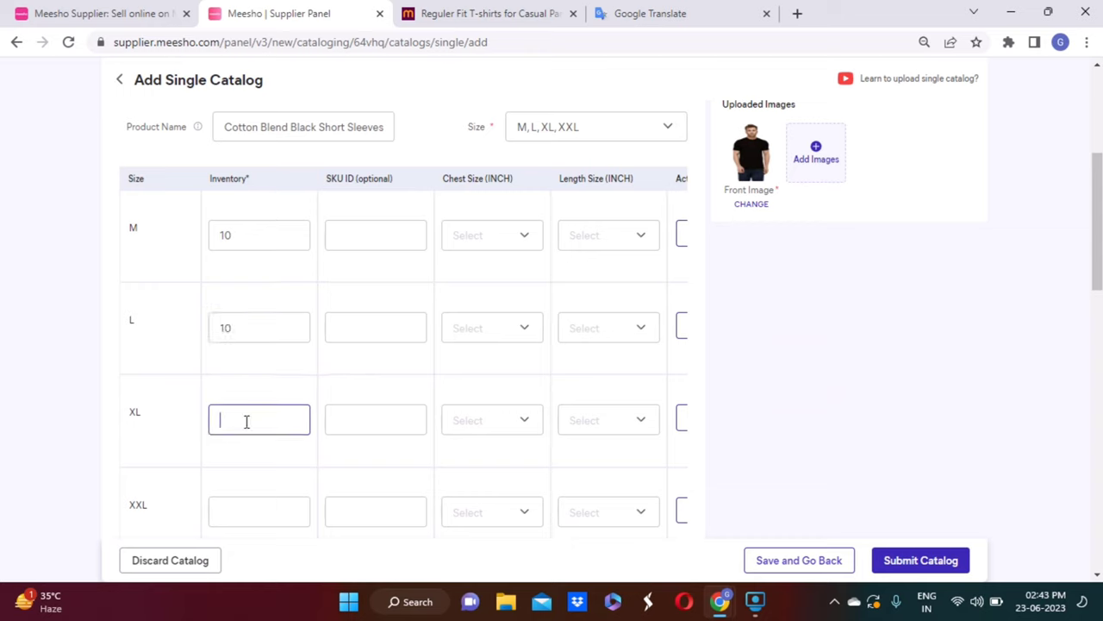
type("10")
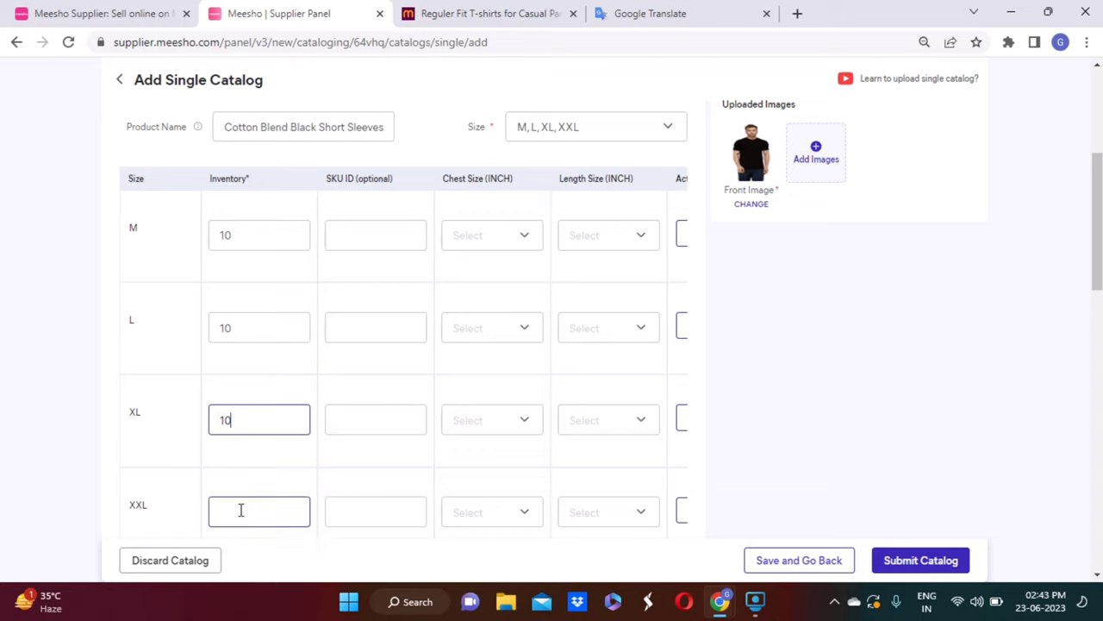
left_click(241, 511)
type("10")
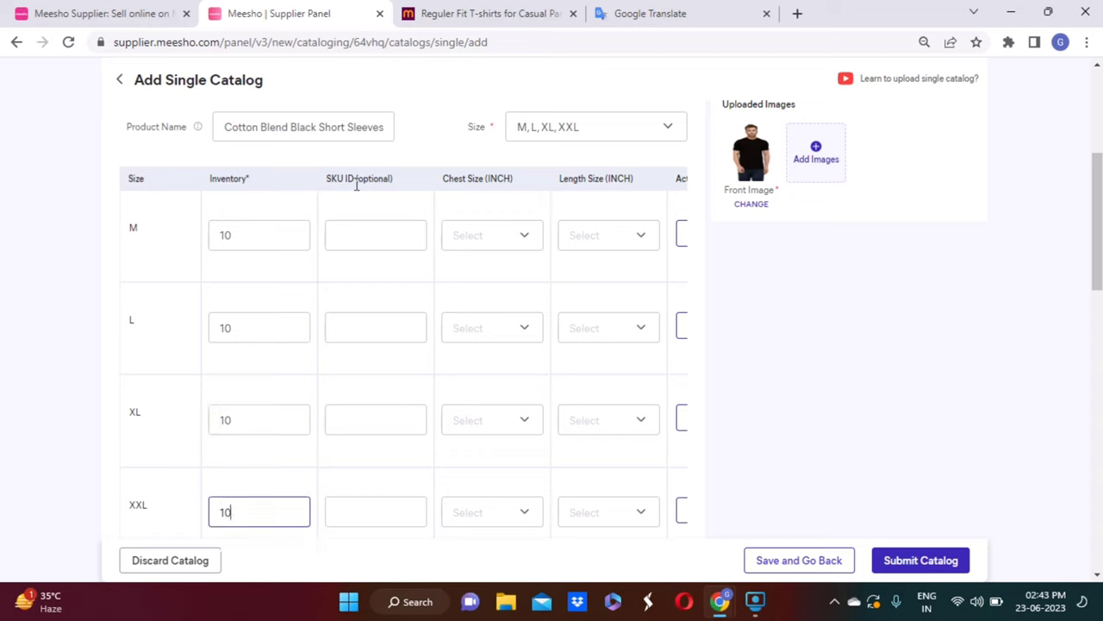
Copy the style code WK-T-SHIRT-MEN-BK, keeping it in its own field, as the base for the SKU IDs
left_click(365, 239)
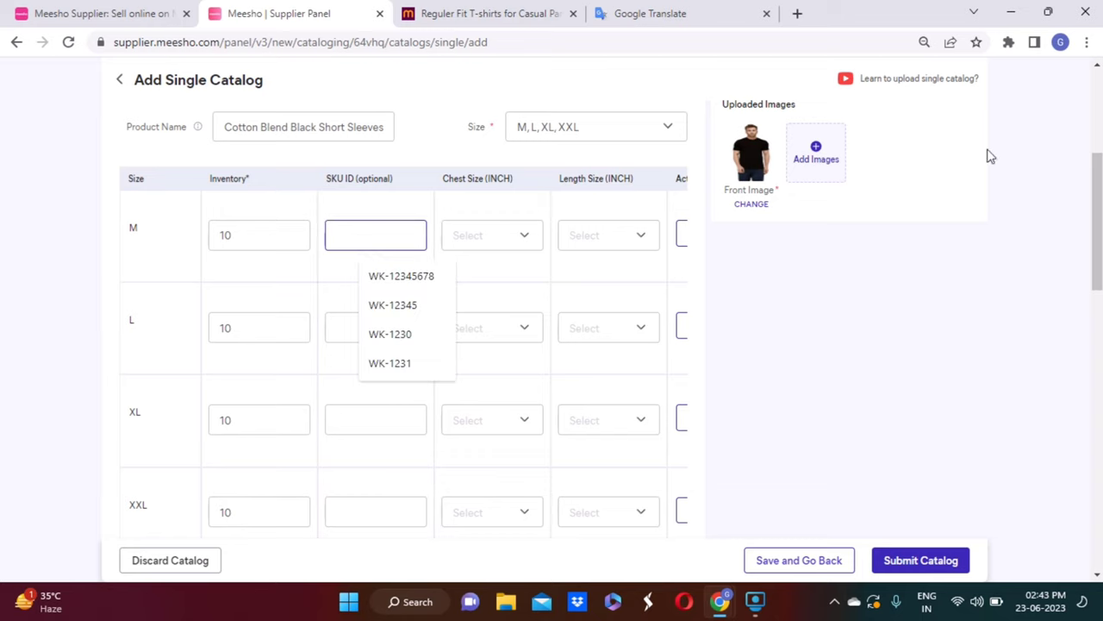
scroll(655, 417, "up", 3)
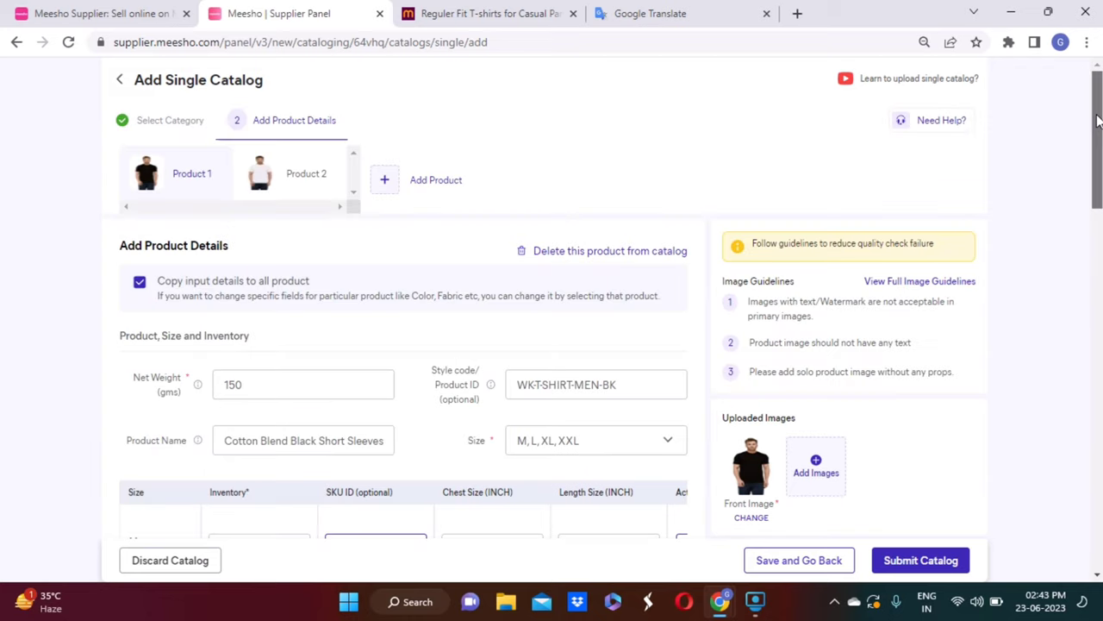
left_click(643, 389)
key("ctrl+a")
key("ctrl+c")
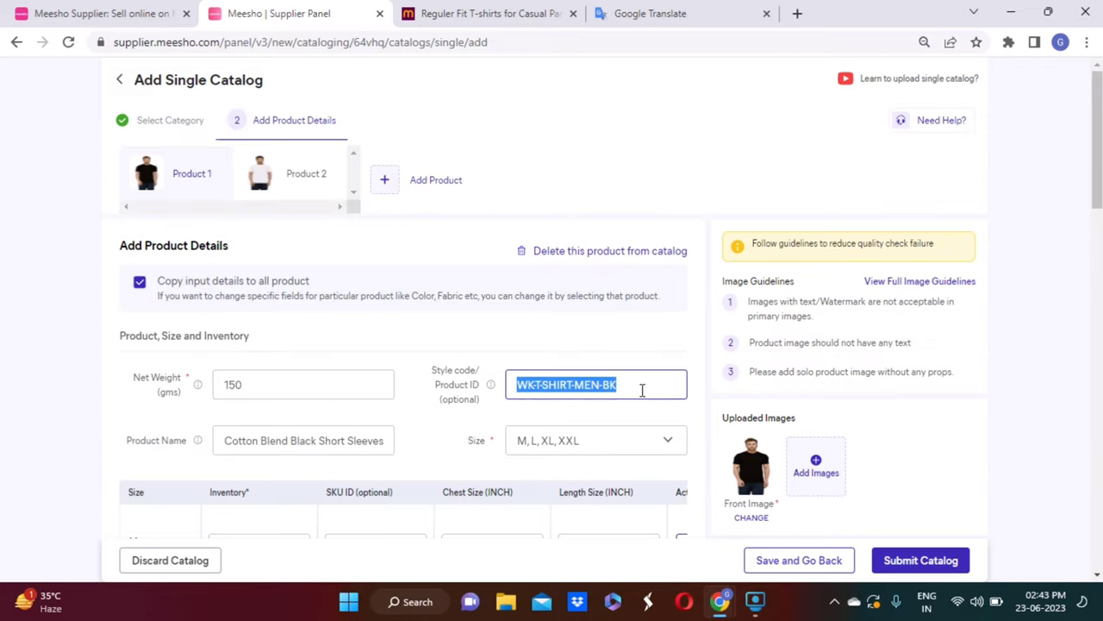
key("BackSpace")
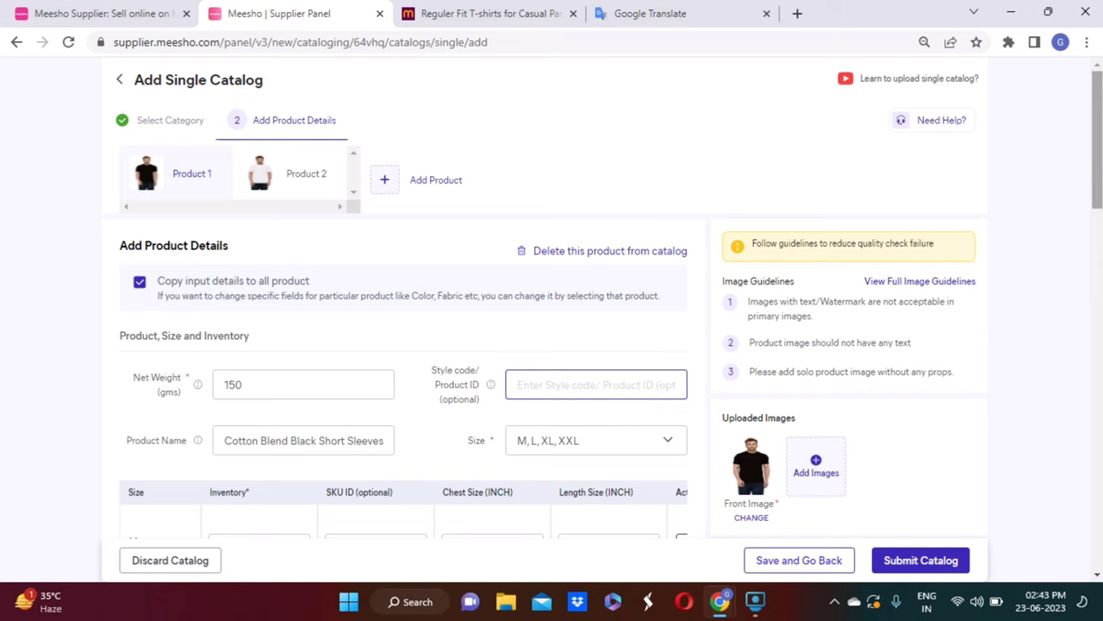
scroll(1095, 190, "down", 2)
scroll(1095, 189, "down", 1)
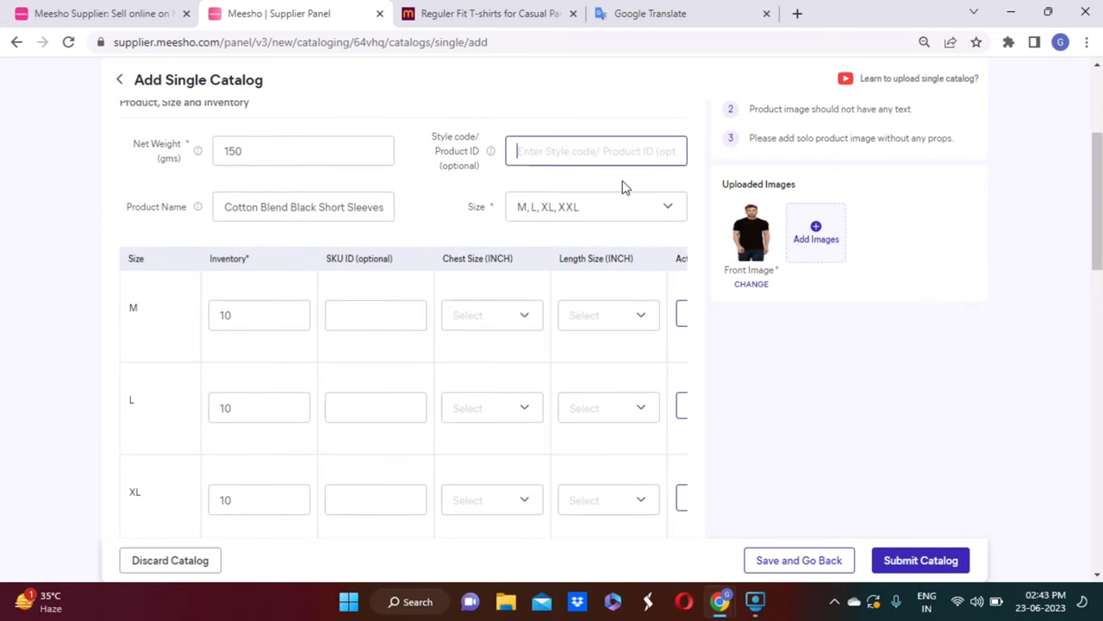
key("ctrl+v")
triple_click(541, 154)
key("ctrl+c")
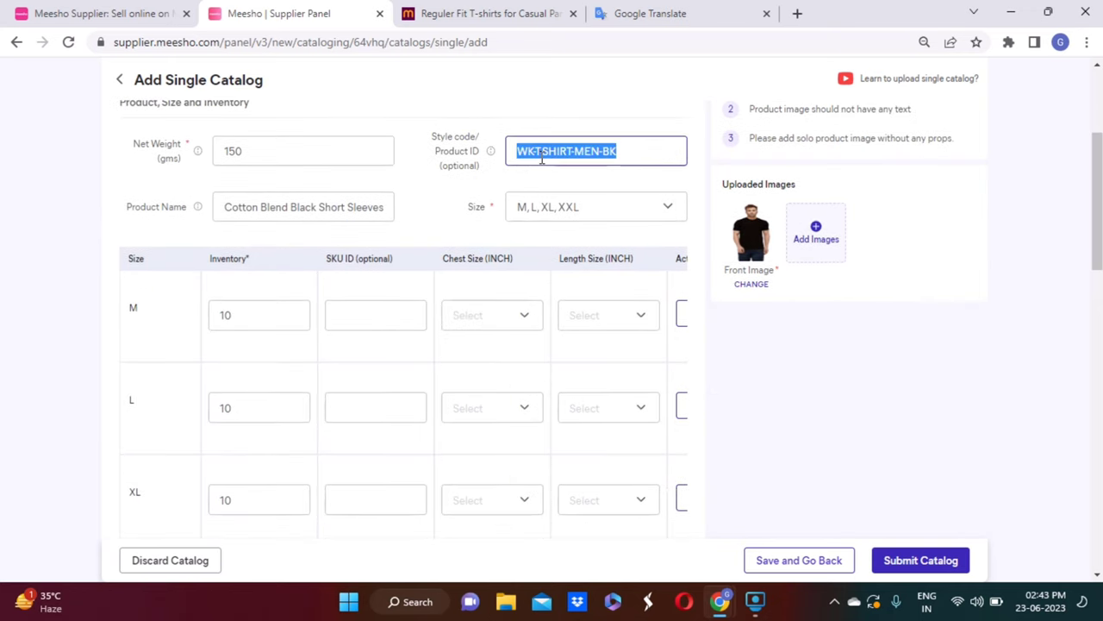
Enter the SKU IDs WK-T-SHIRT-MEN-BK-m for size M and WK-T-SHIRT-MEN-BK-L for size L
left_click(352, 309)
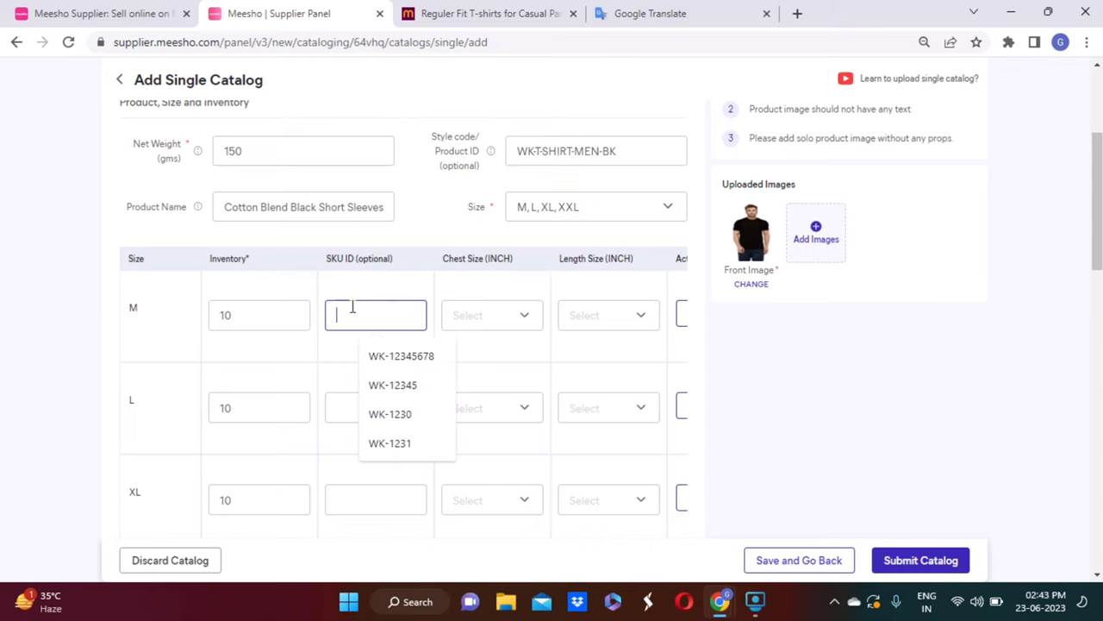
key("ctrl+v")
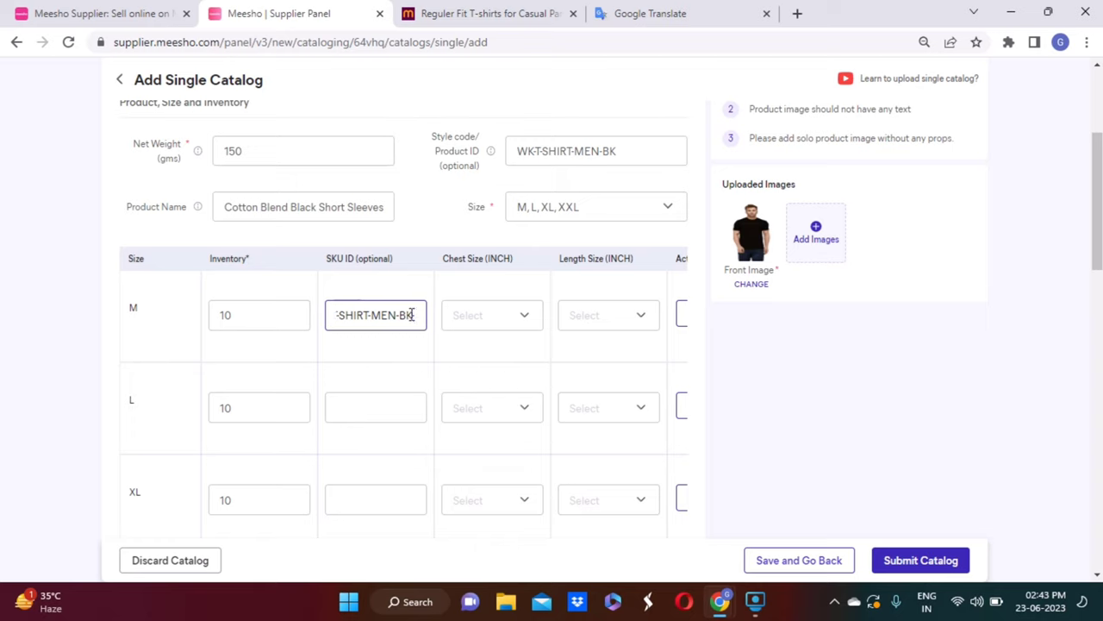
type("-m")
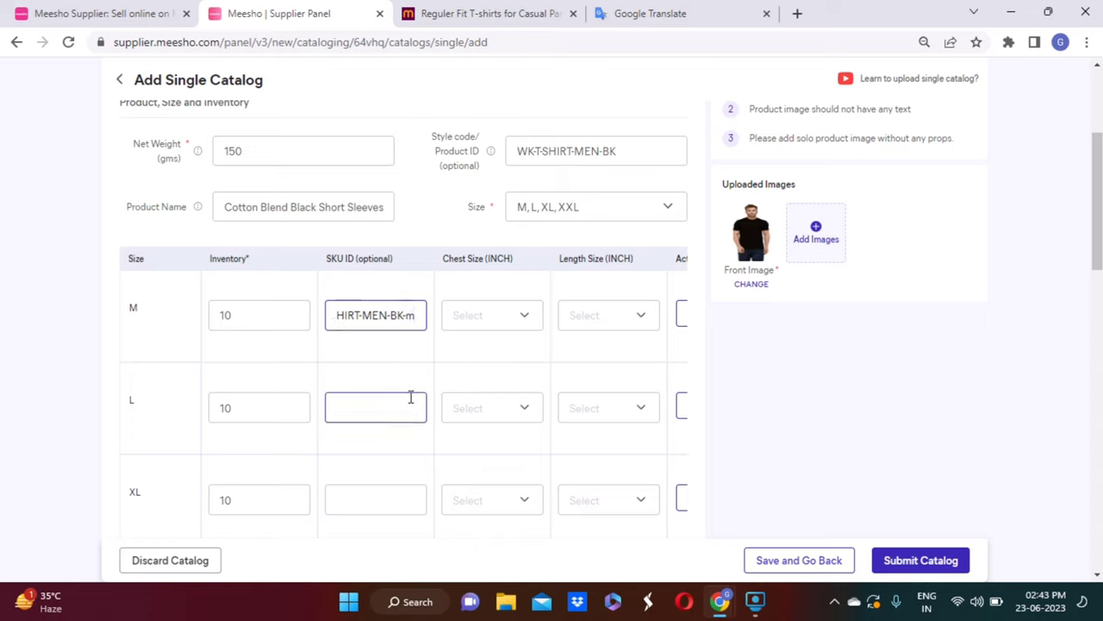
left_click(369, 400)
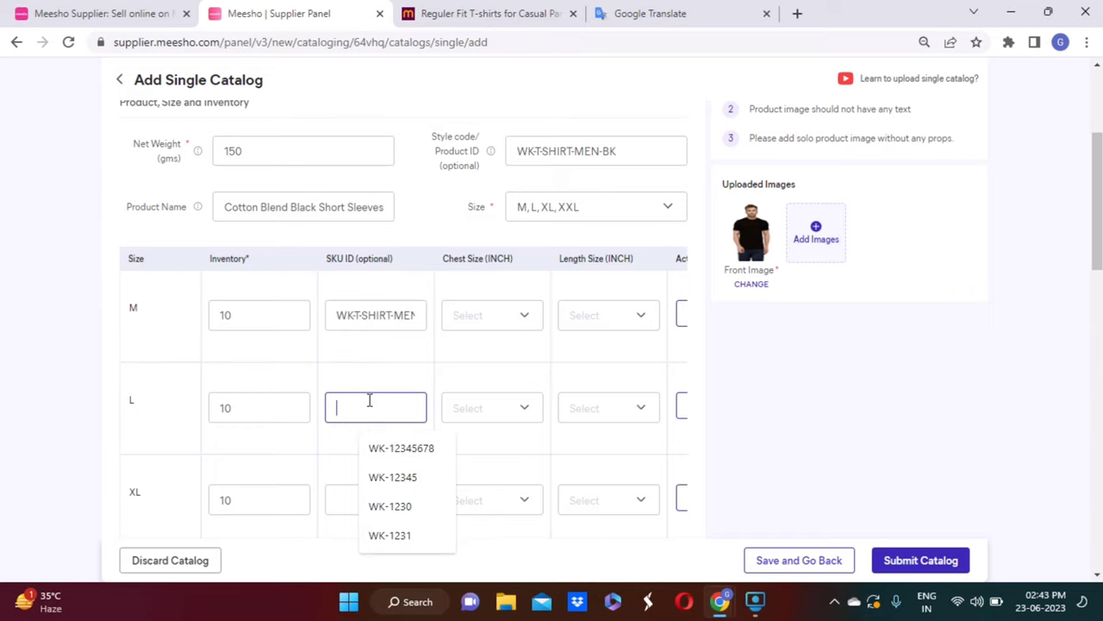
key("ctrl+v")
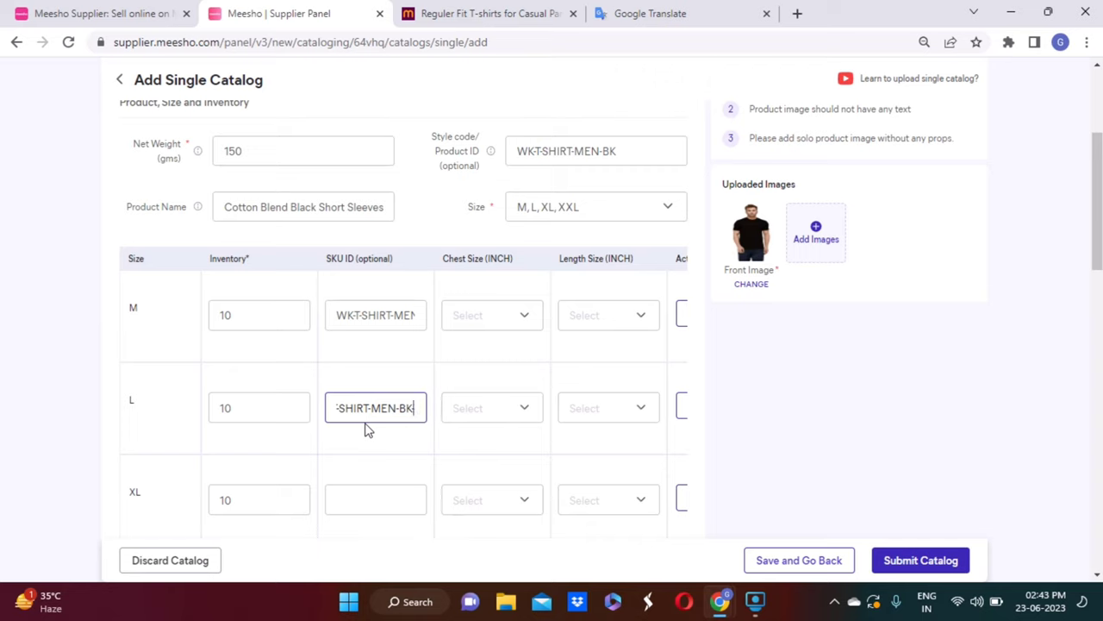
type("-L")
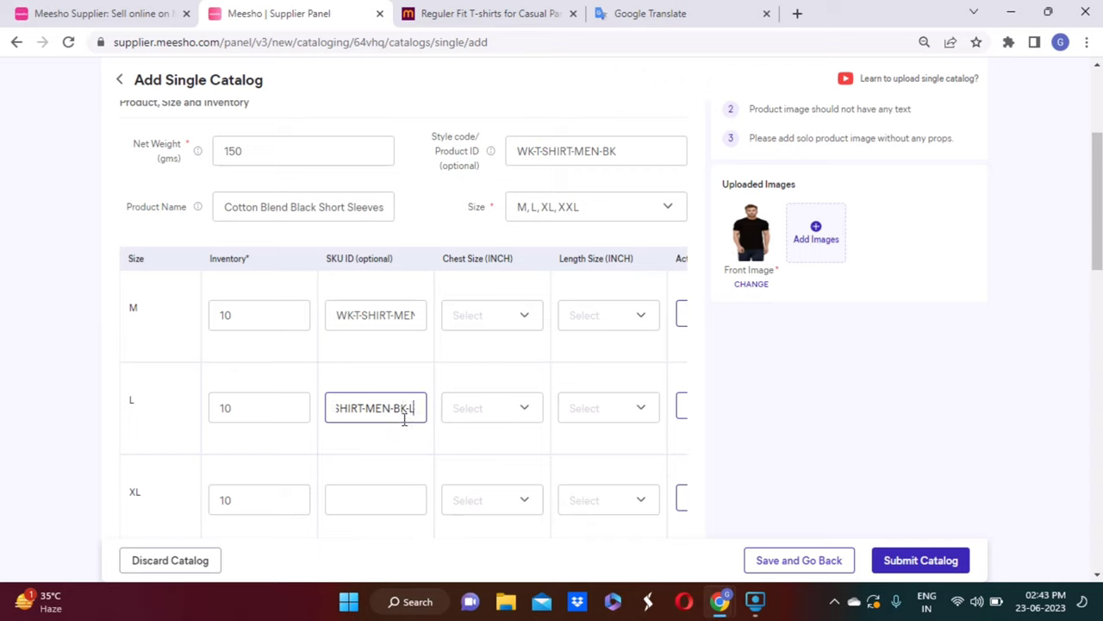
Enter the SKU IDs WK-T-SHIRT-MEN-BK-XL for size XL and WK-T-SHIRT-MEN-BK-XXL for size XXL
left_click(367, 495)
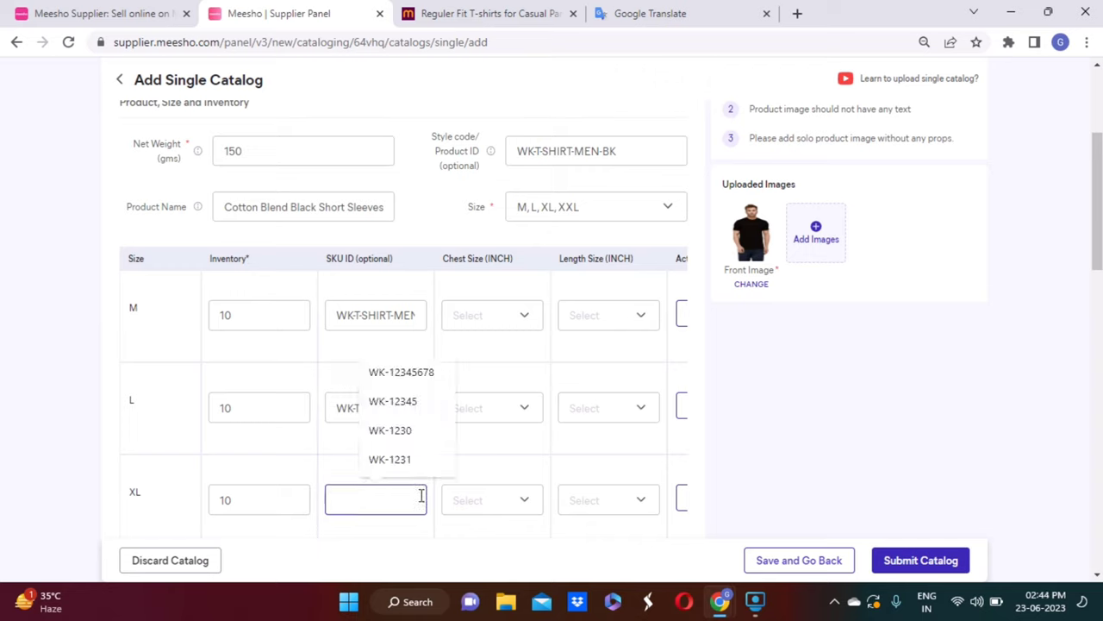
key("ctrl+v")
type("-")
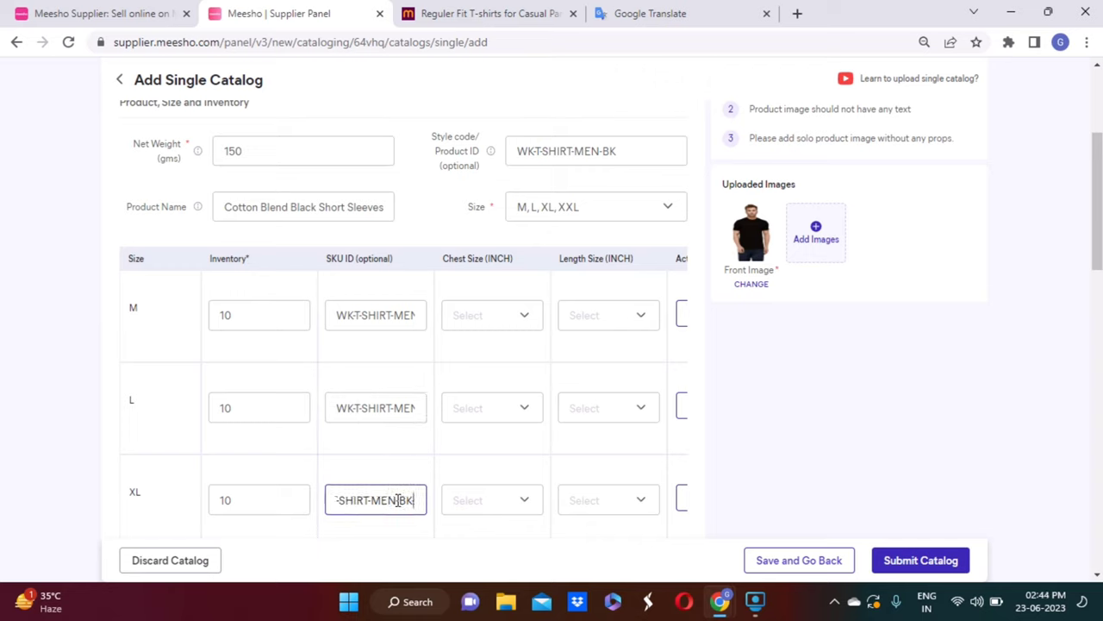
type("XL")
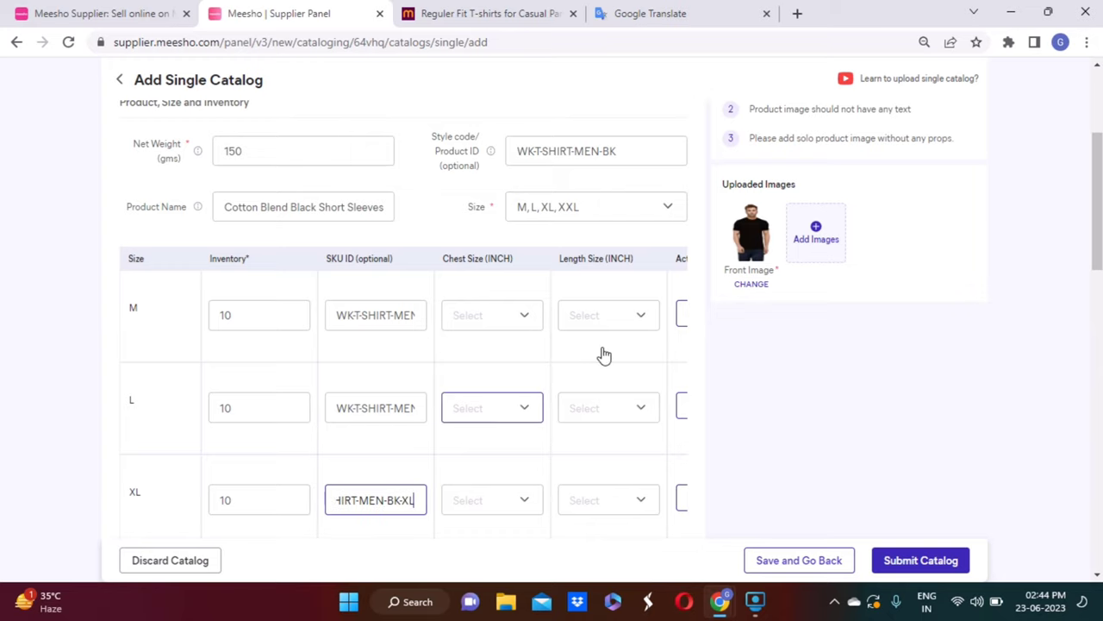
scroll(483, 431, "down", 2)
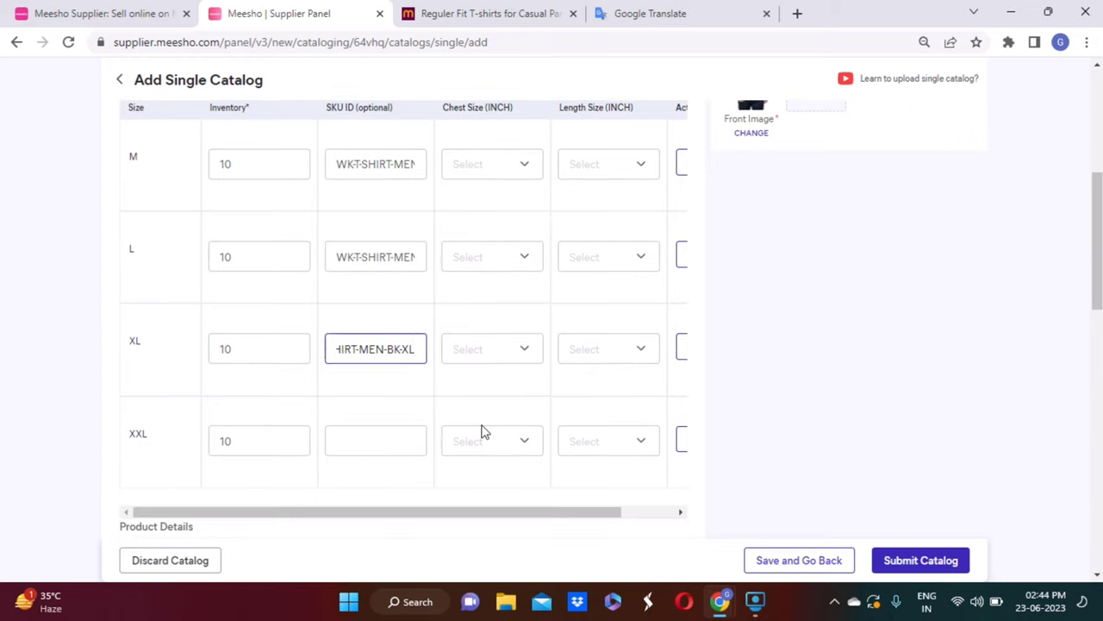
left_click(368, 444)
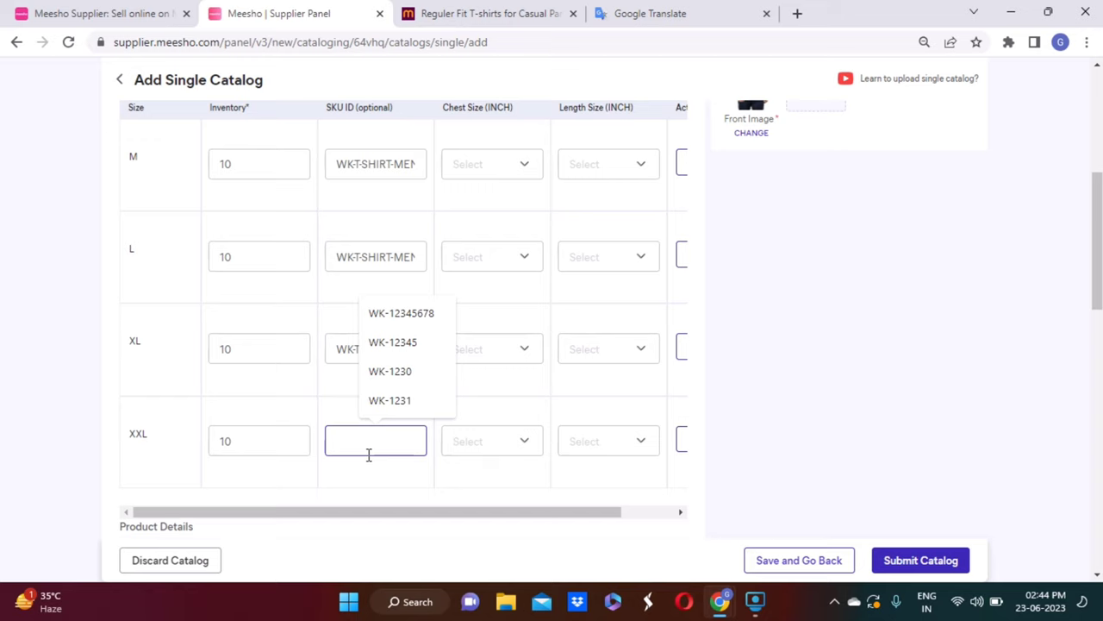
type("WK-T-SHIRT-MEN-BK")
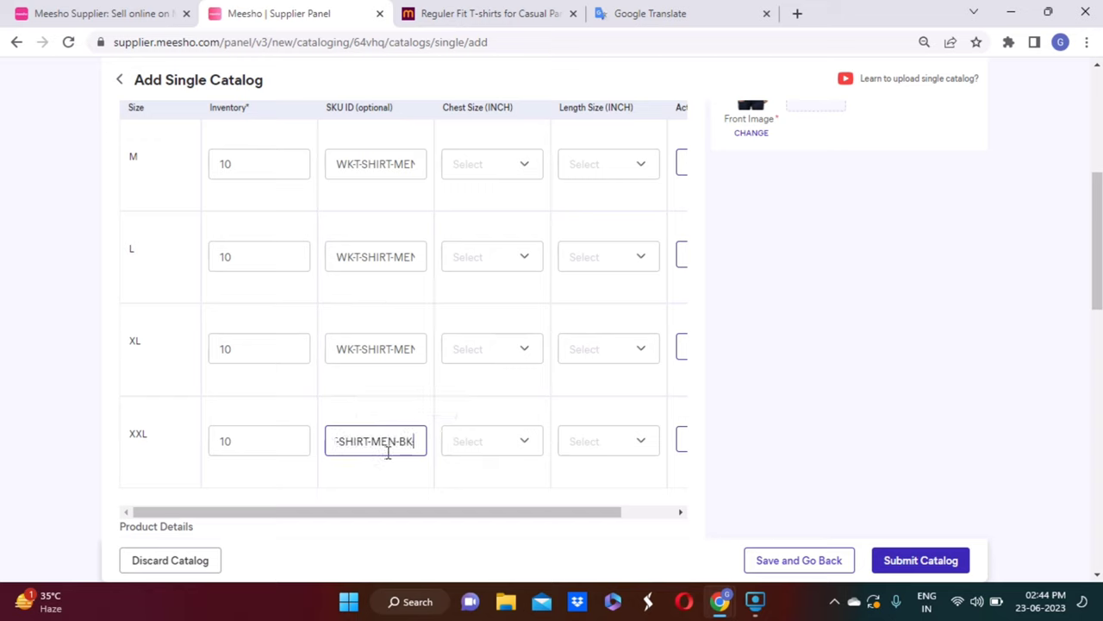
type("-XX")
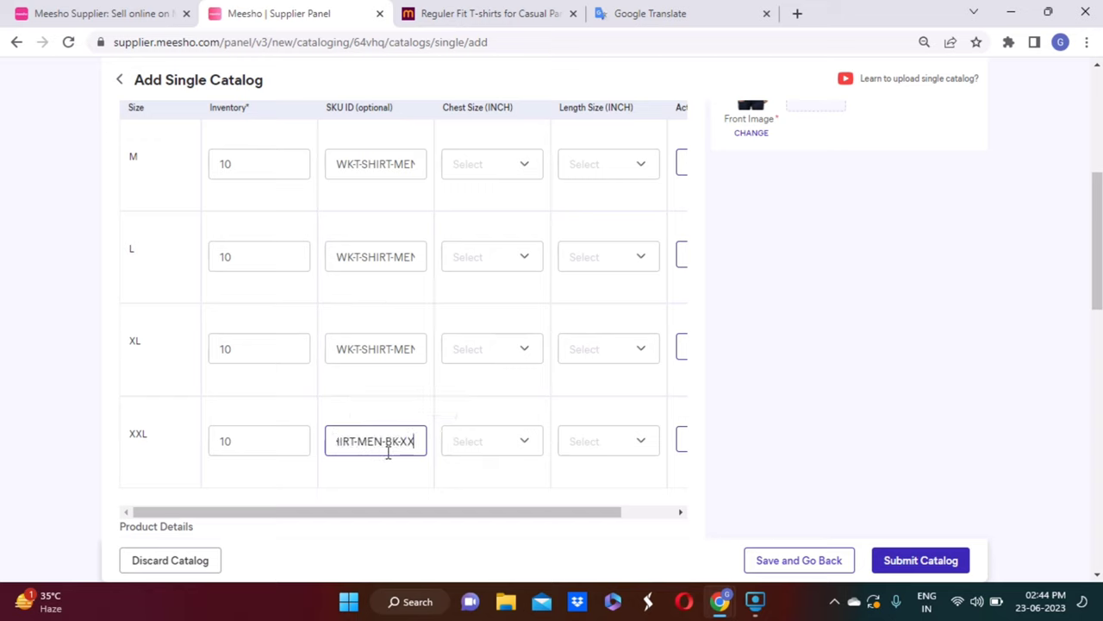
type("L")
left_click(483, 490)
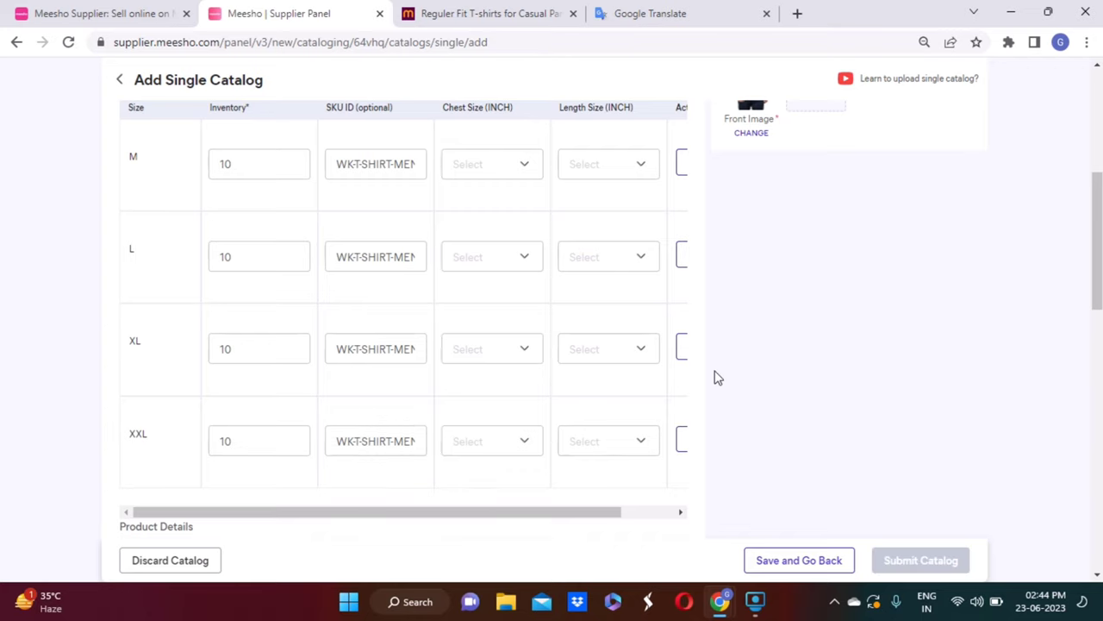
Set the fabric to Cotton Blend and the net quantity to 1 in the product details
scroll(341, 314, "down", 3)
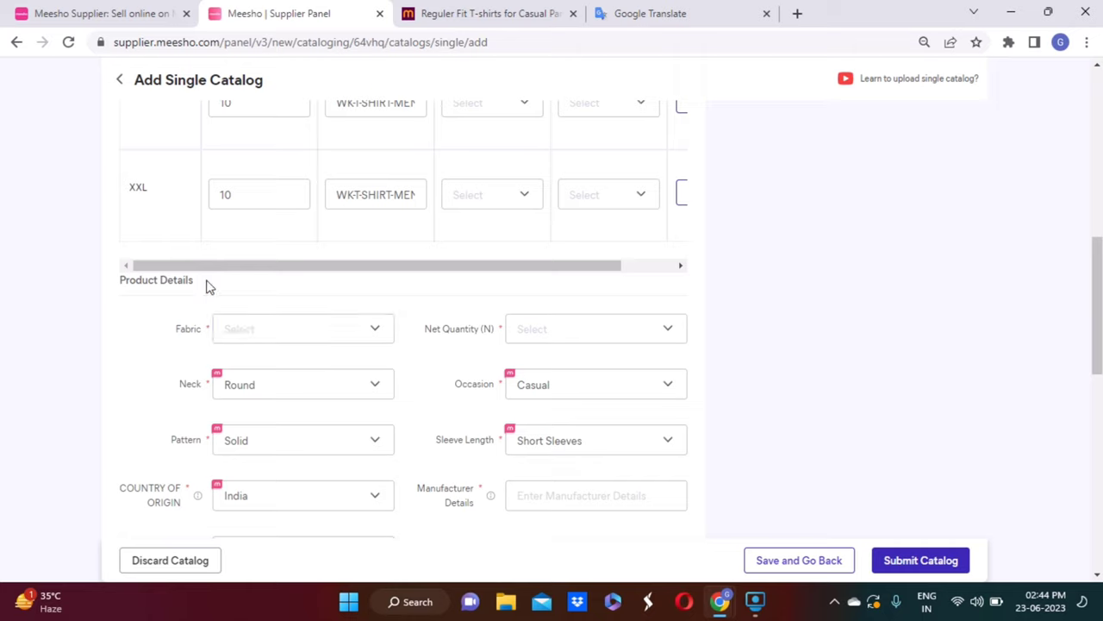
left_click(265, 335)
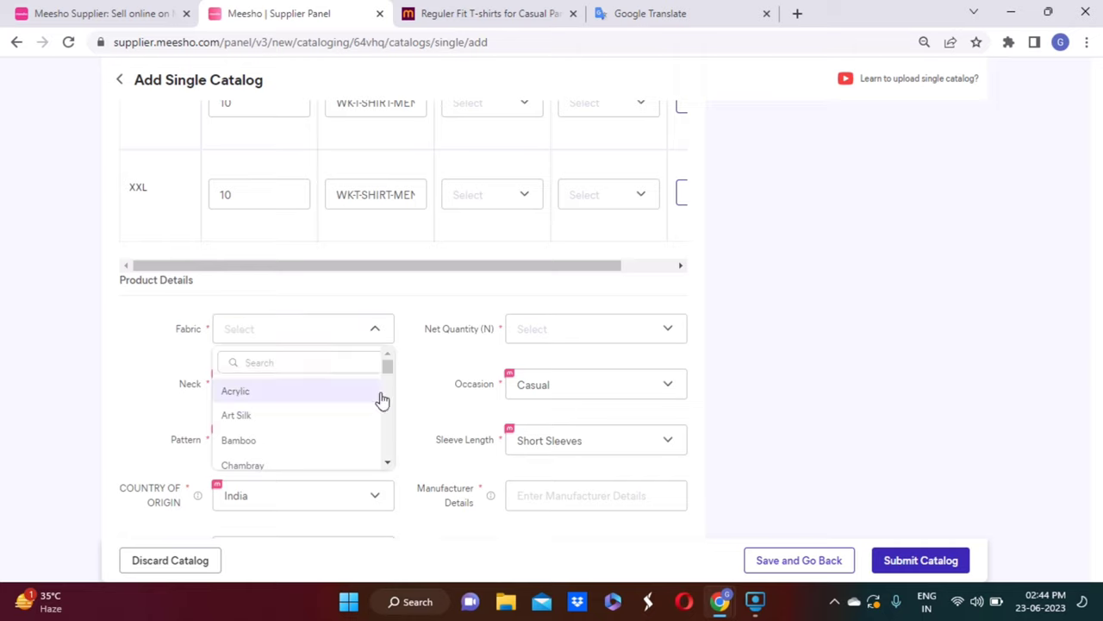
left_click_drag(387, 363, 387, 381)
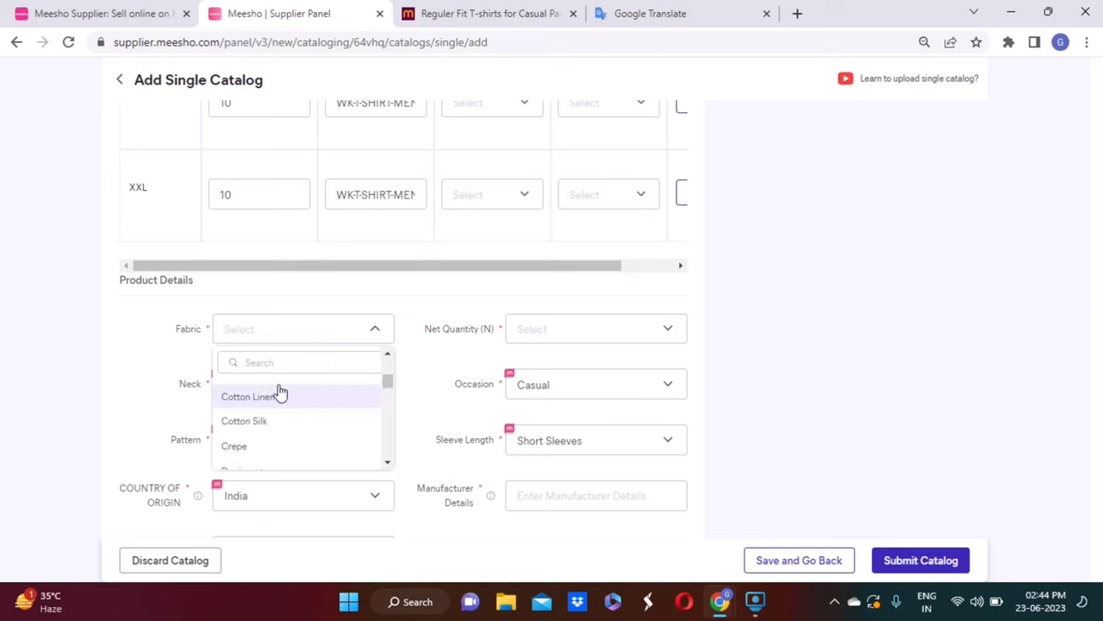
left_click(265, 353)
type("C")
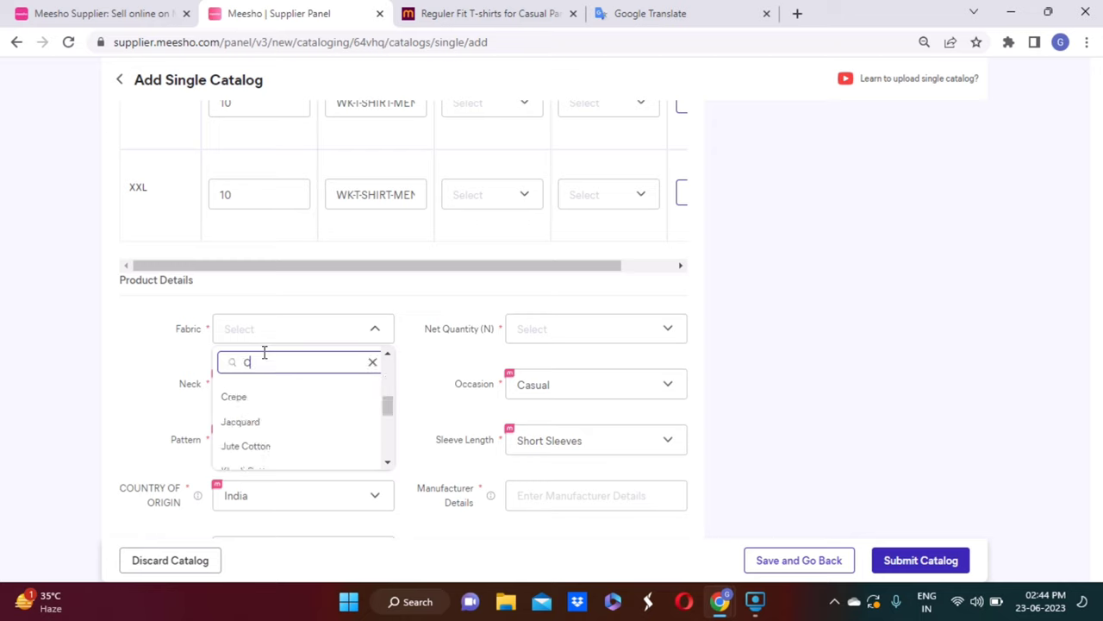
type("OTTON")
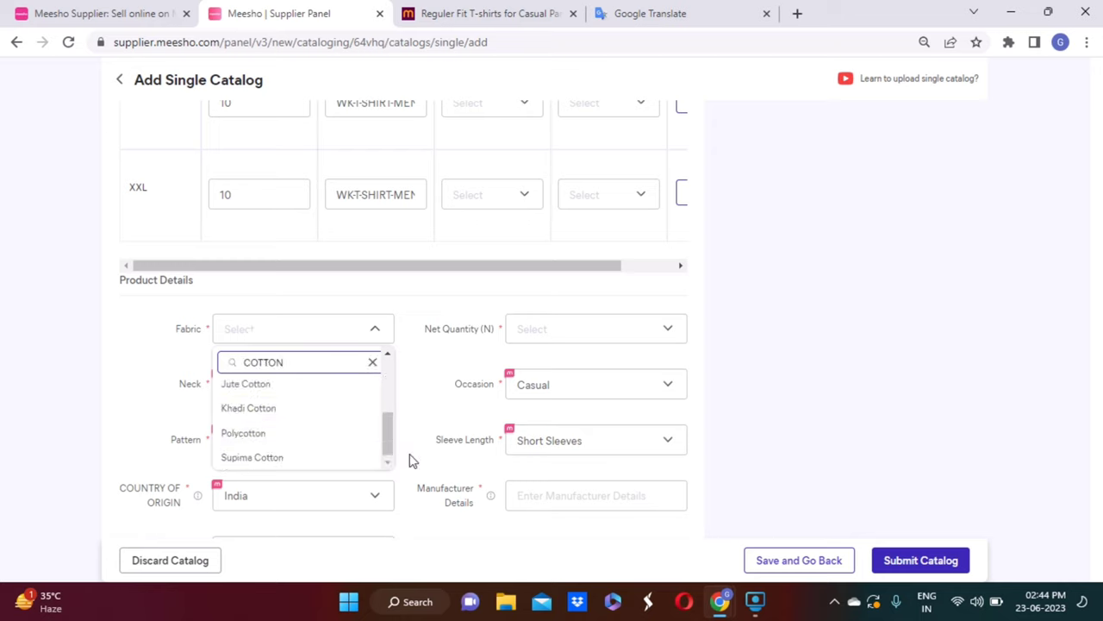
left_click_drag(383, 429, 382, 398)
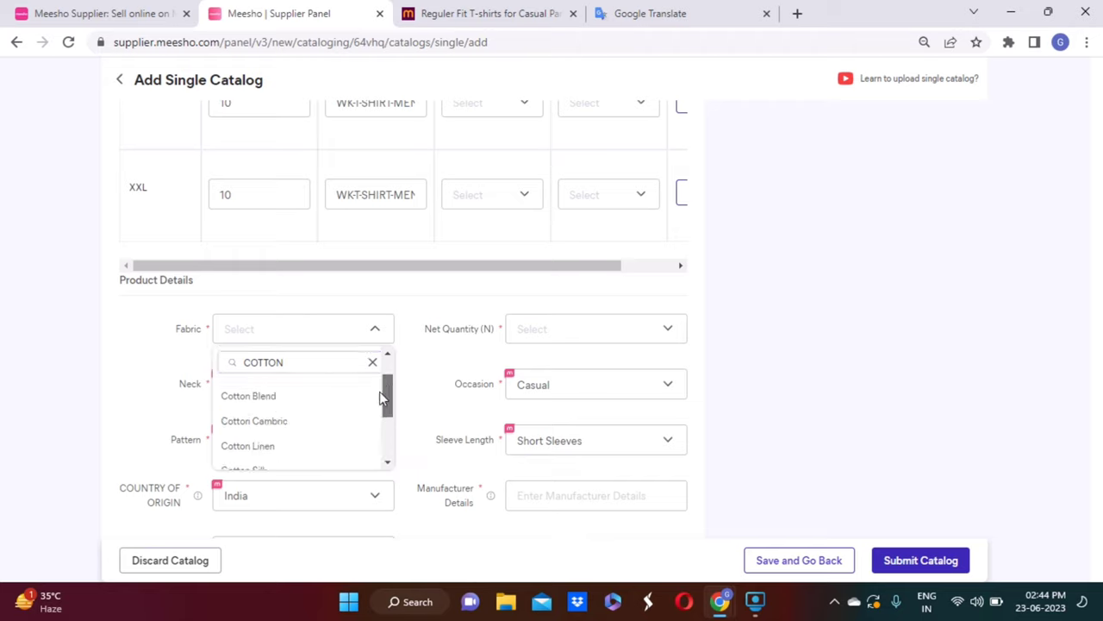
scroll(382, 398, "up", 1)
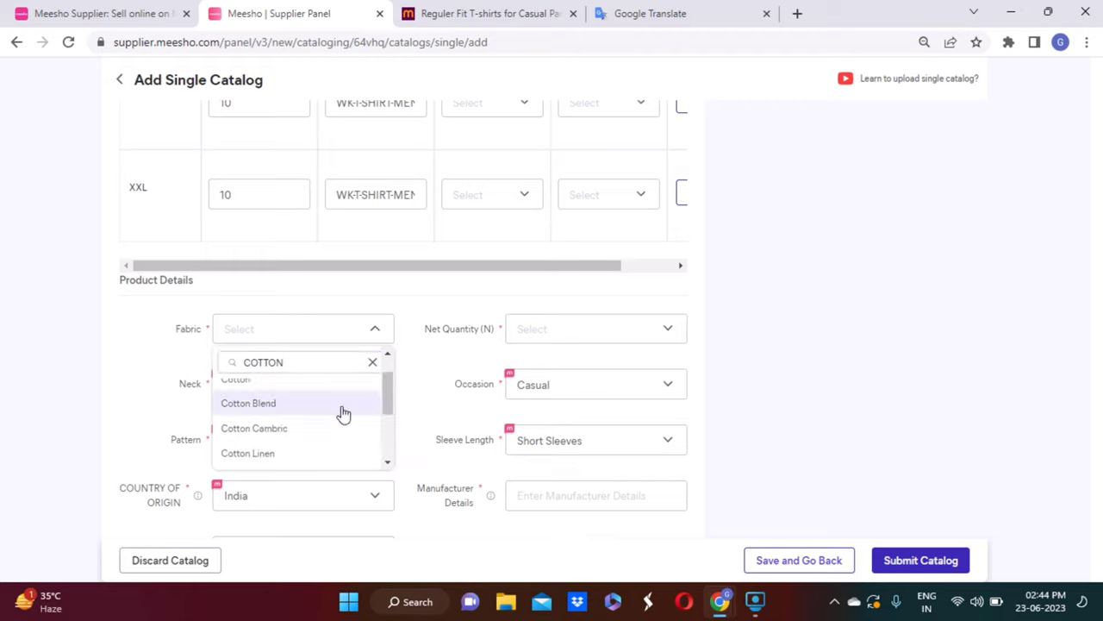
left_click(285, 408)
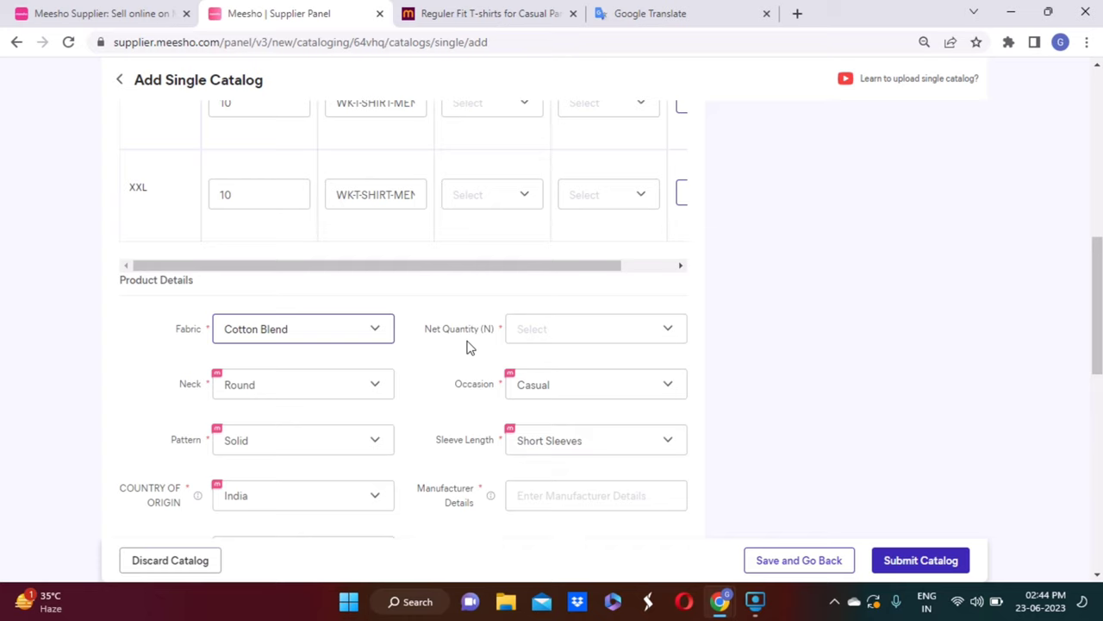
left_click(540, 329)
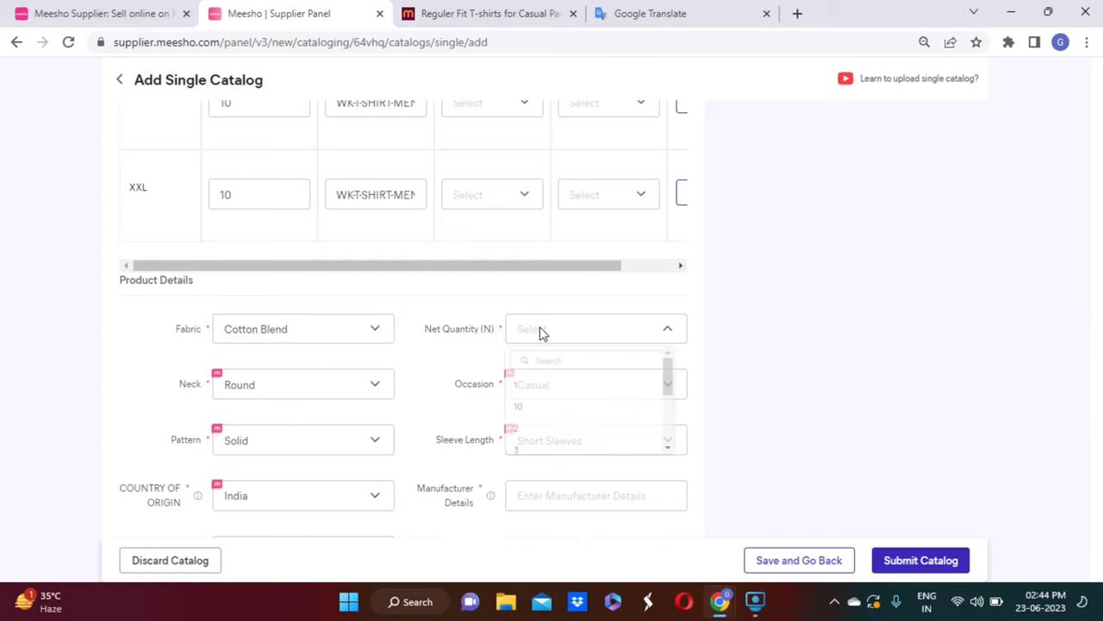
left_click(528, 393)
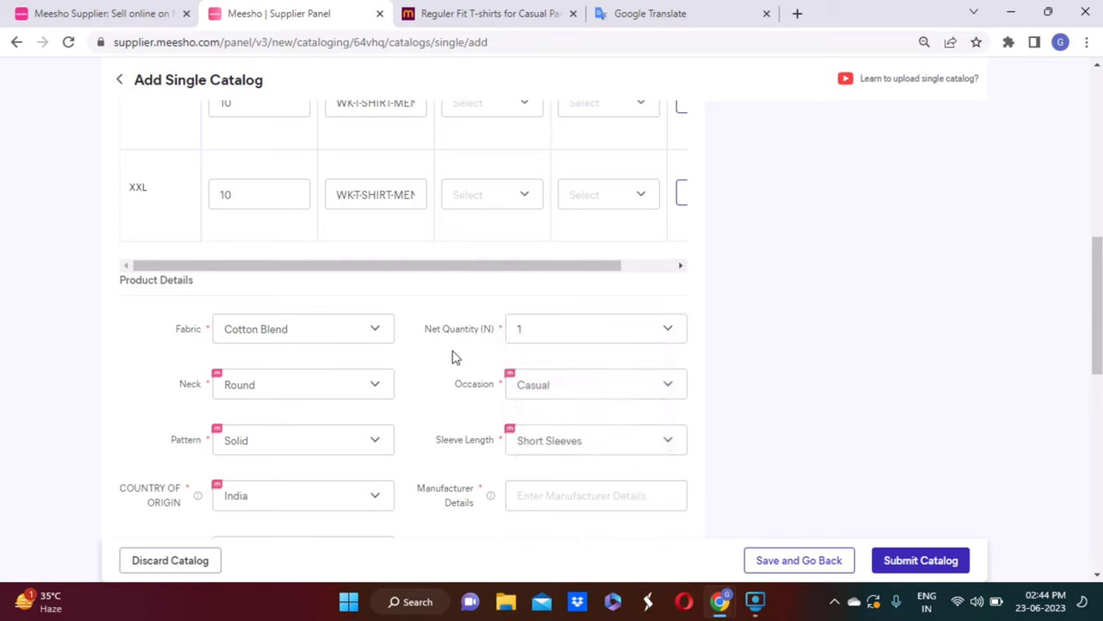
left_click_drag(1093, 308, 1048, 347)
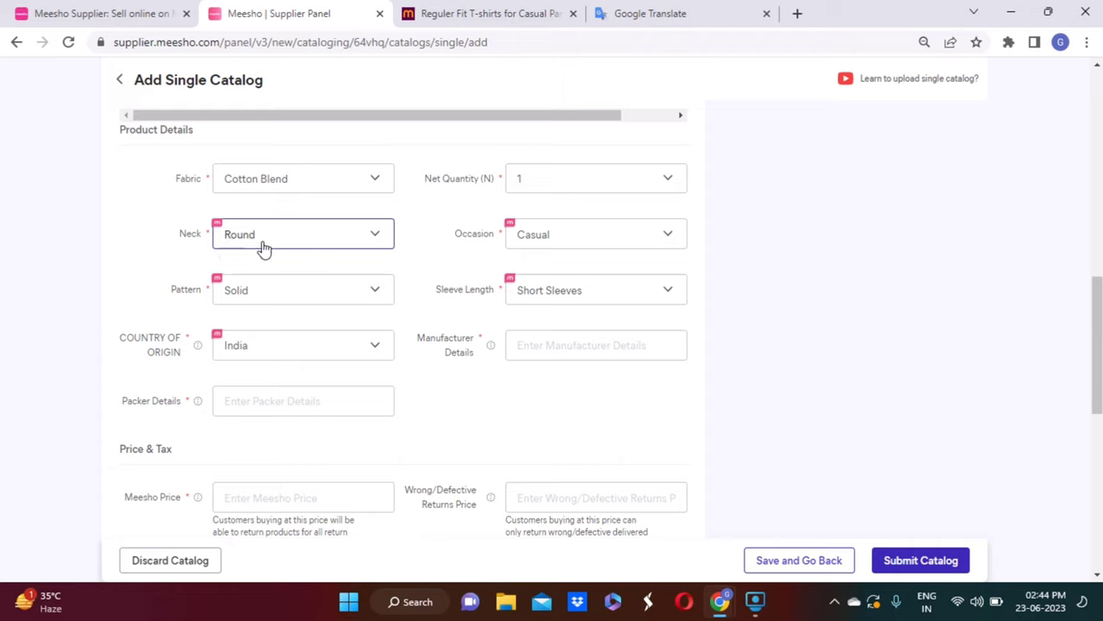
left_click(318, 233)
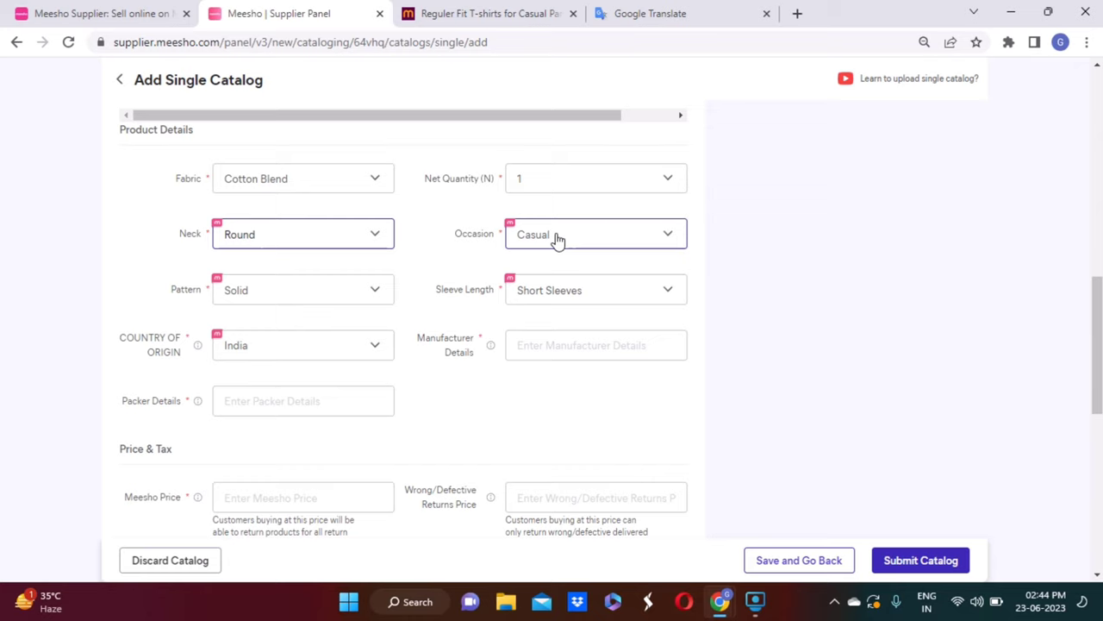
left_click(557, 235)
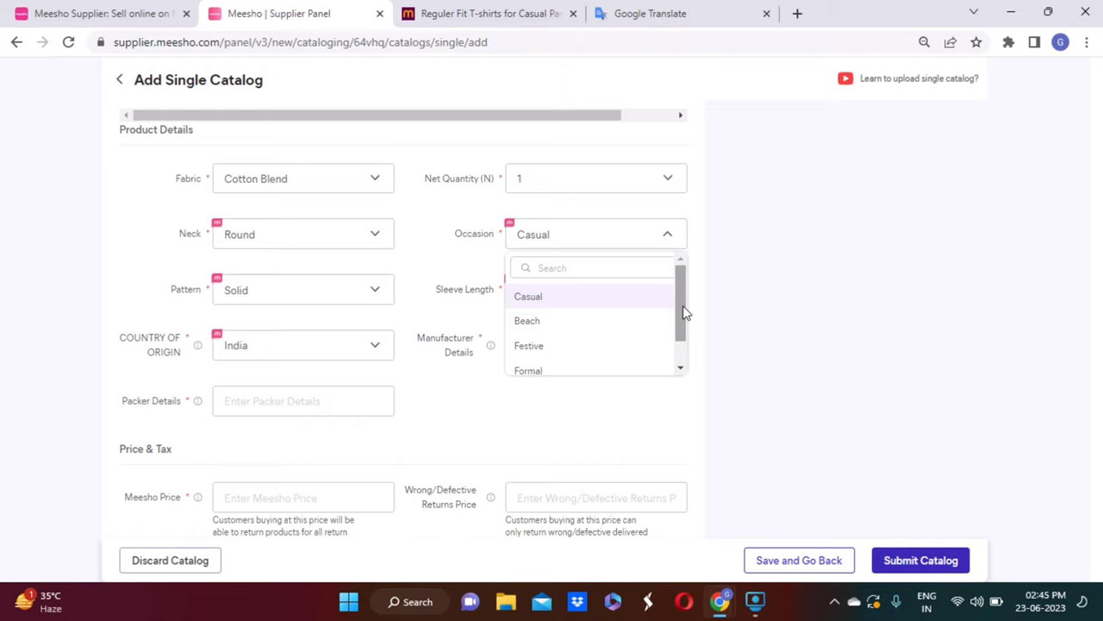
left_click_drag(683, 313, 682, 382)
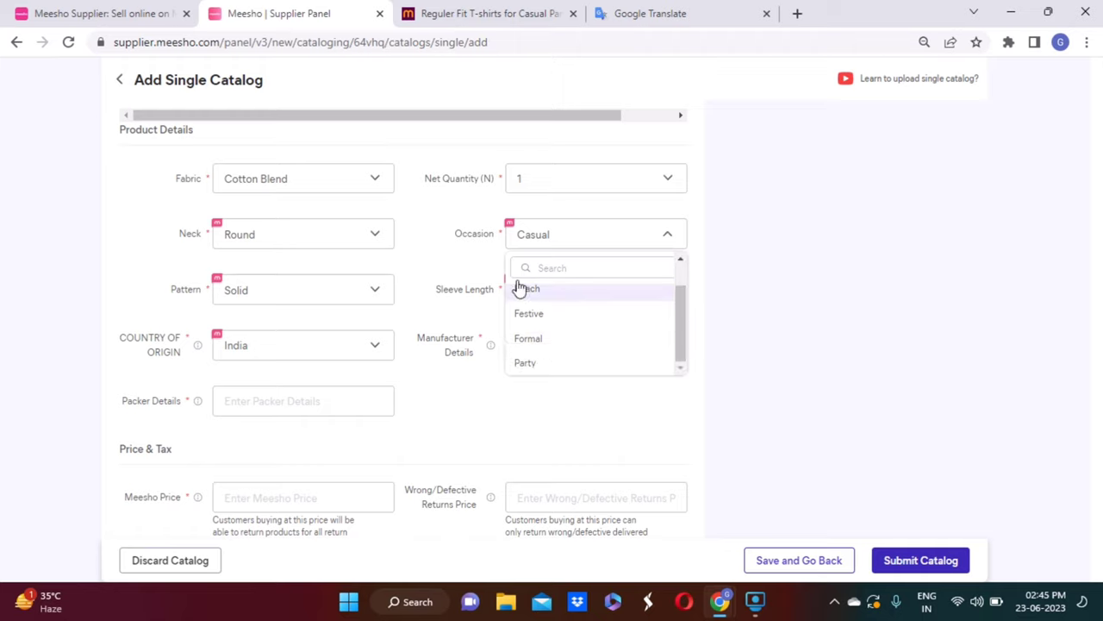
left_click(439, 224)
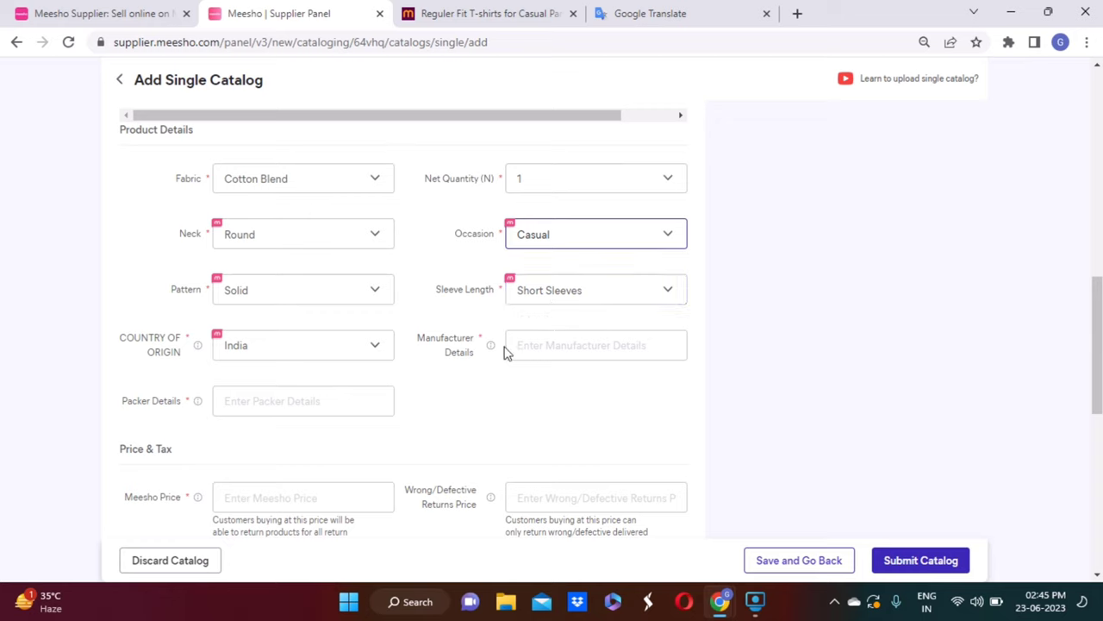
Enter the manufacturer's location as the manufacturer details and copy the same text into the packer details
left_click(540, 341)
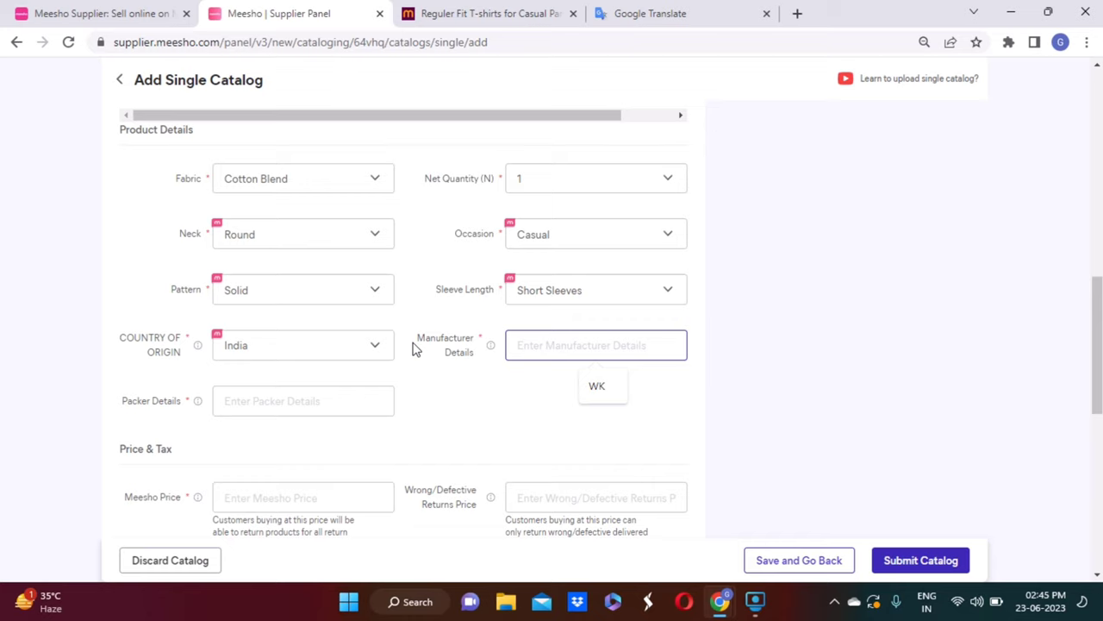
type("Gu")
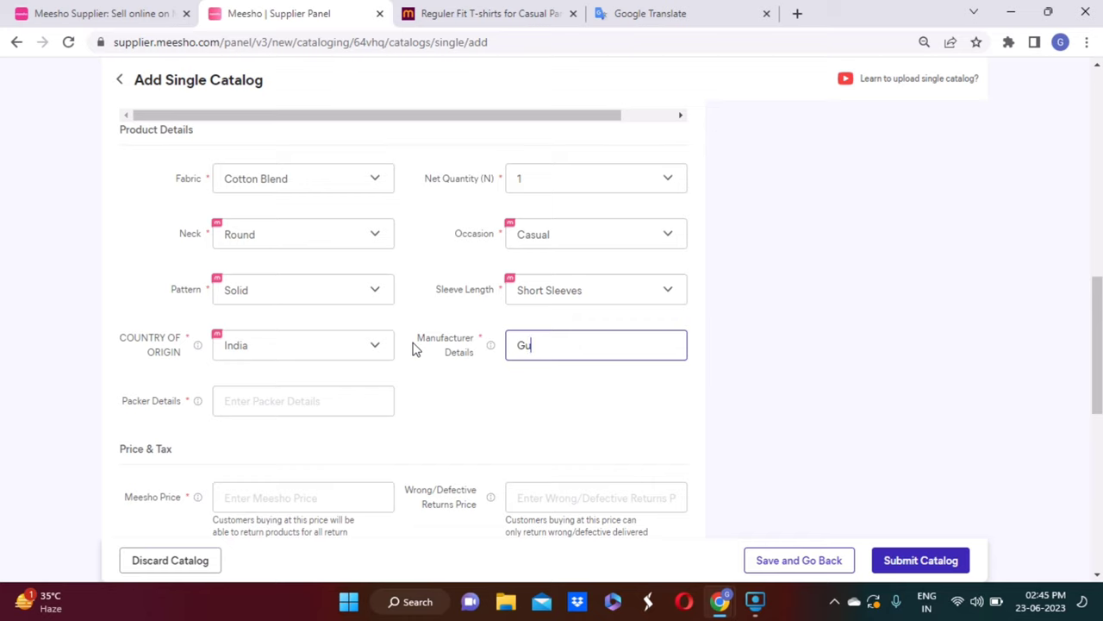
type("tam bubh nager")
key("ctrl+a")
key("ctrl+c")
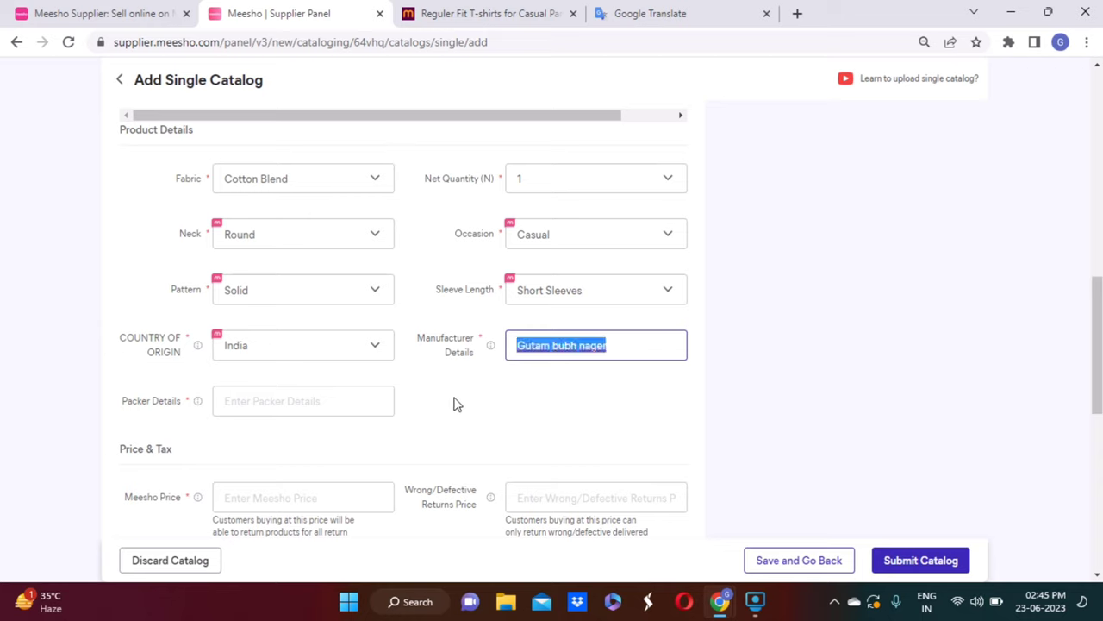
left_click(258, 403)
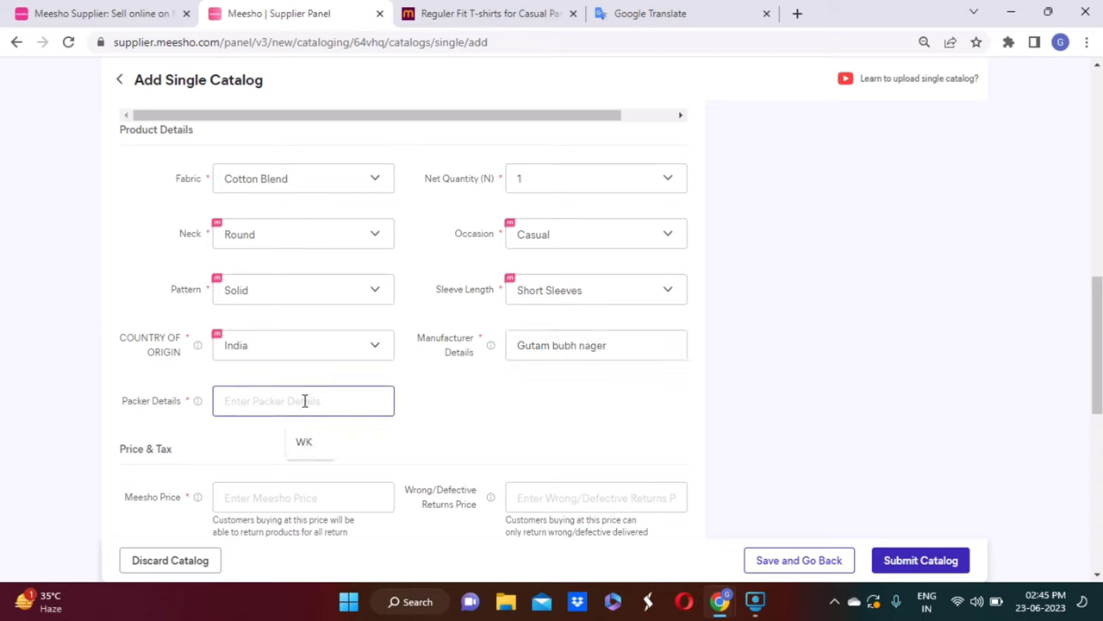
key("ctrl+v")
left_click(448, 414)
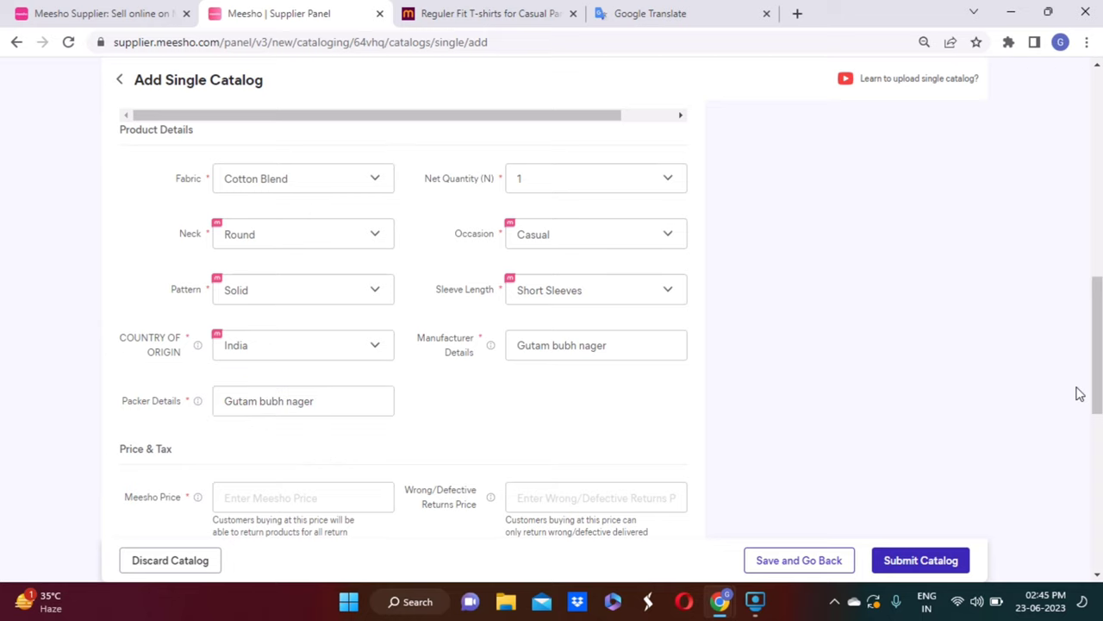
scroll(1088, 391, "down", 1)
scroll(339, 410, "down", 2)
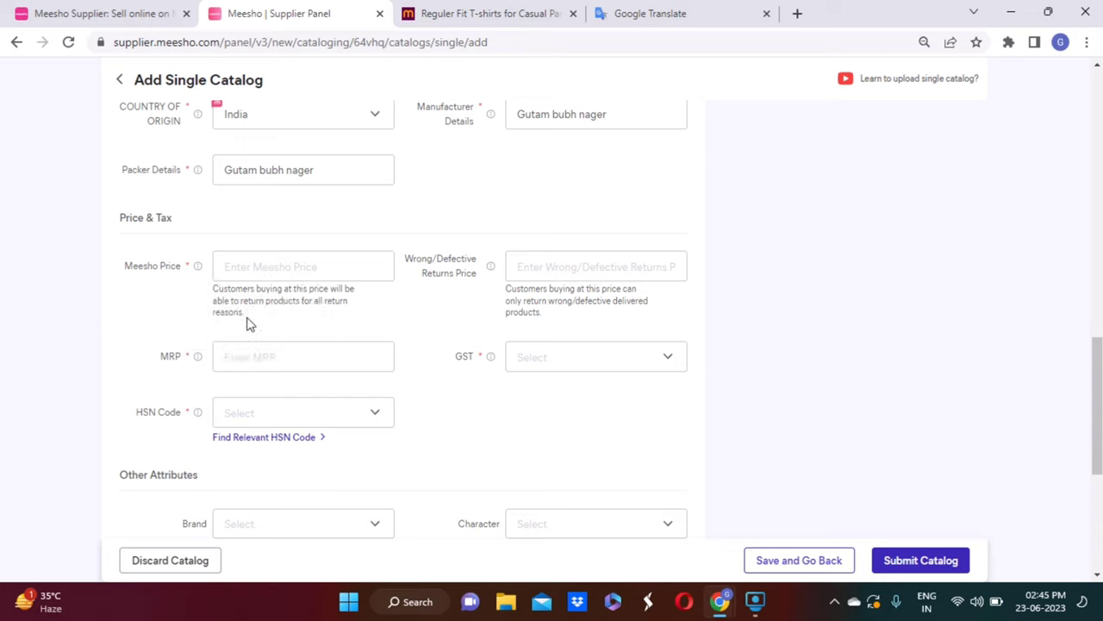
Set the Meesho price to 199 and accept the suggested wrong/defective returns price
left_click(251, 266)
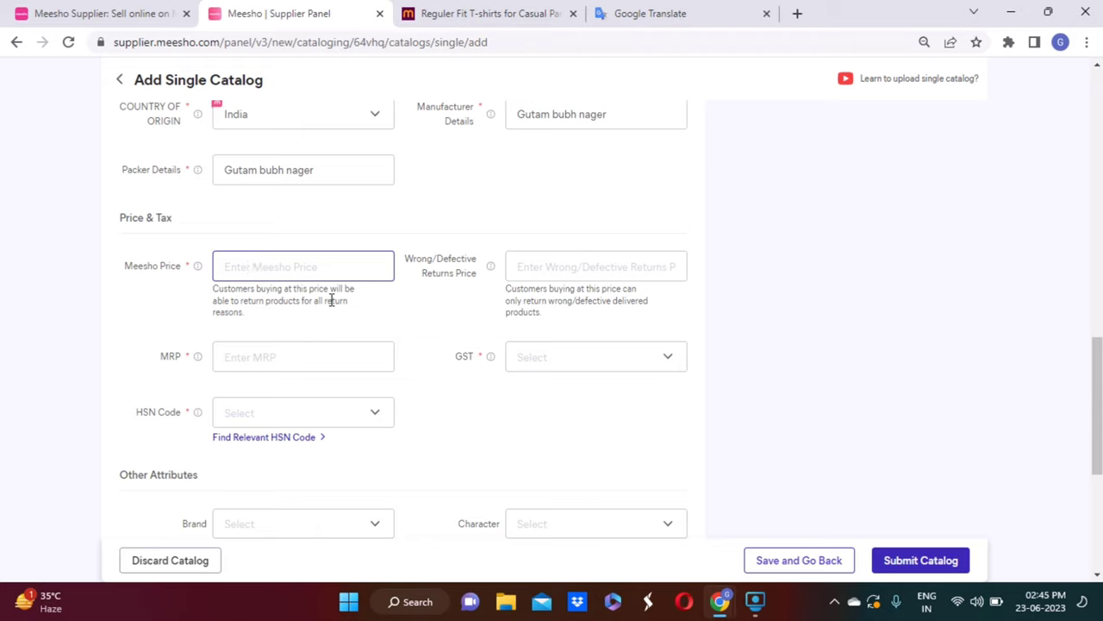
type("199")
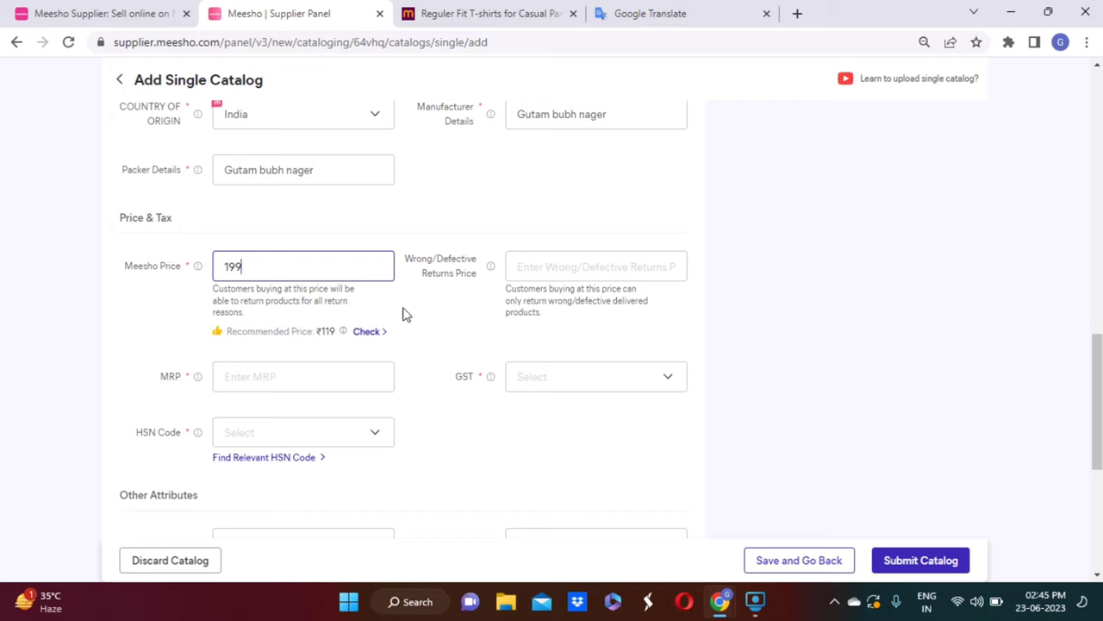
key("Tab")
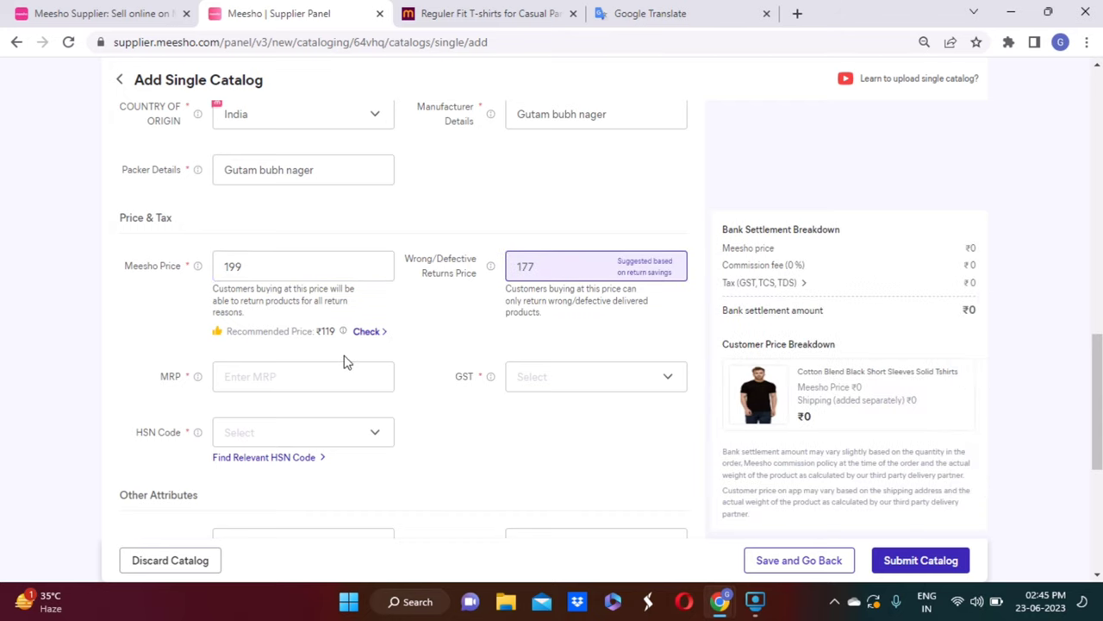
left_click(463, 329)
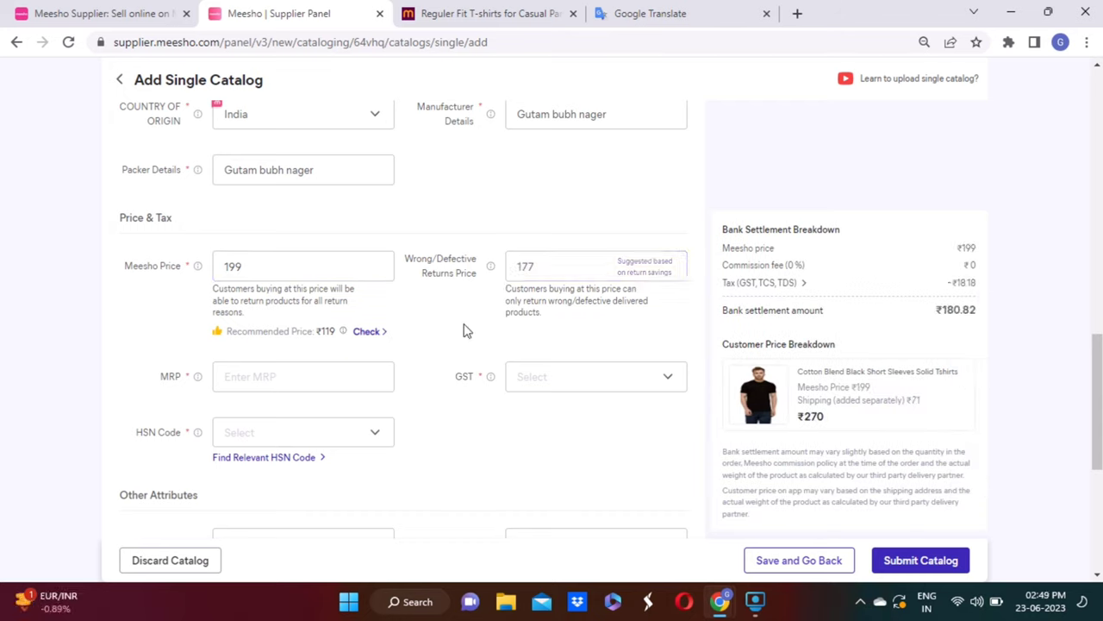
Set the MRP to 599 and the GST rate to 5 in the price and tax details
left_click(327, 371)
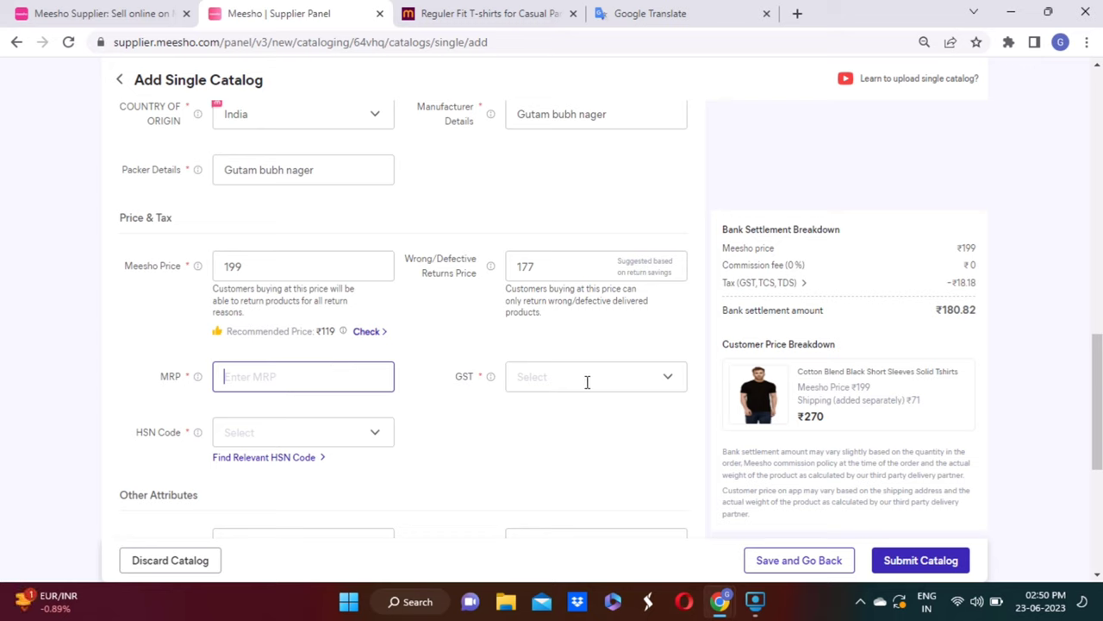
type("599")
left_click(586, 387)
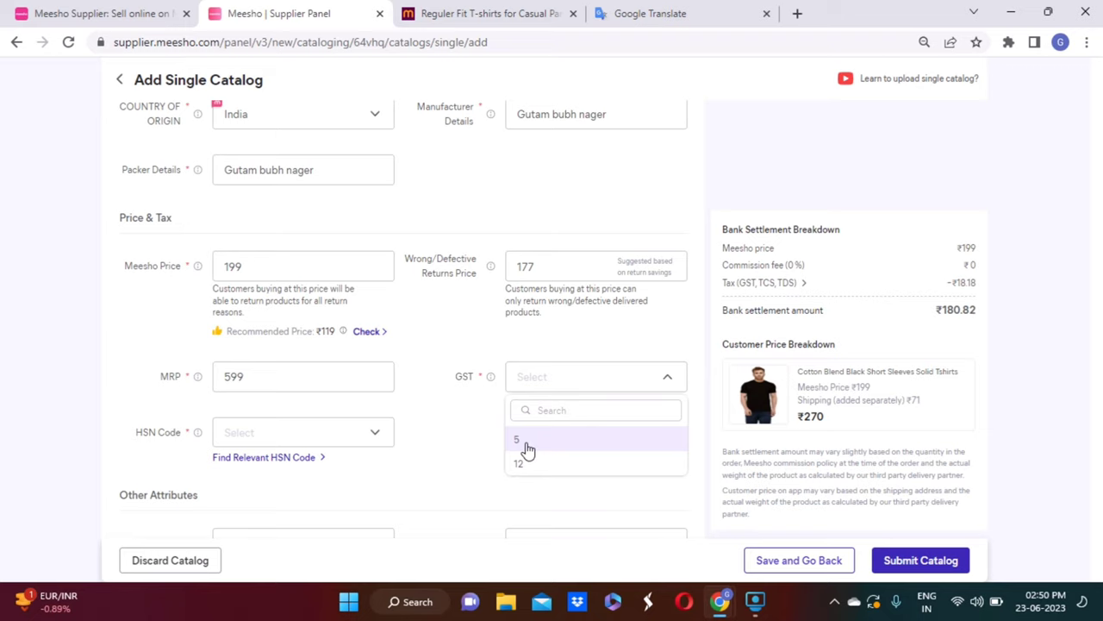
left_click(520, 446)
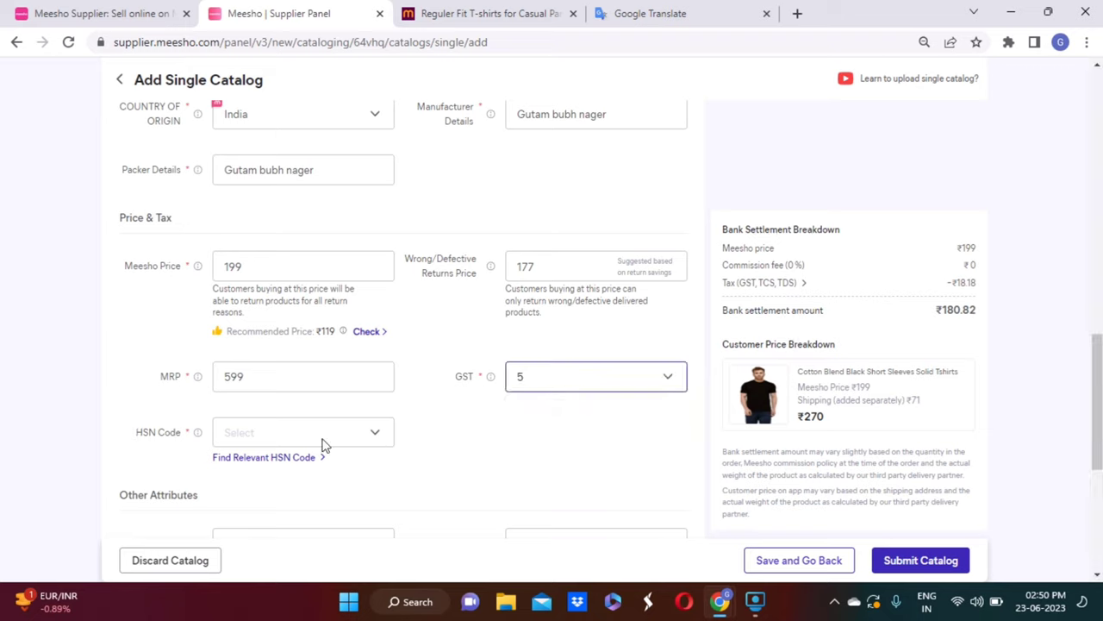
Choose 6109 as the HSN code for the T-shirt
left_click(289, 442)
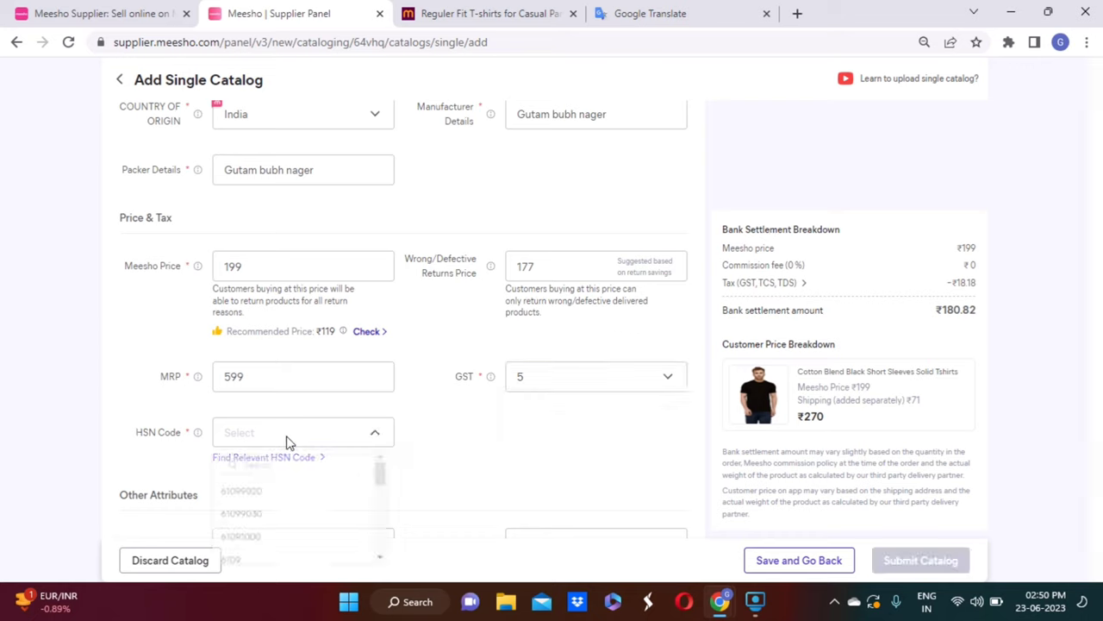
left_click(287, 443)
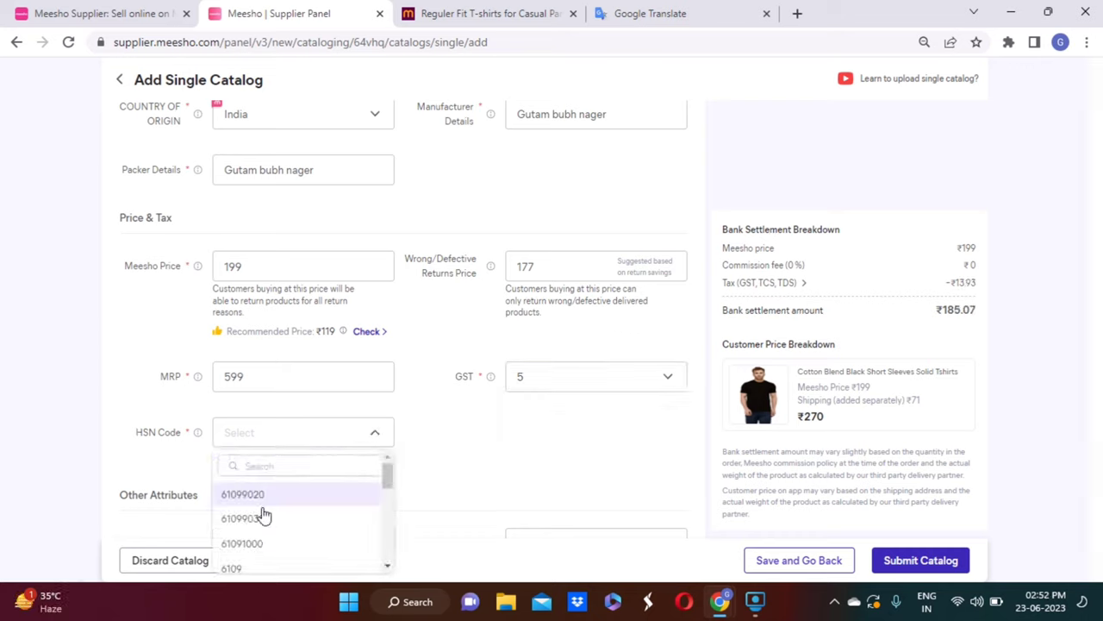
left_click(239, 569)
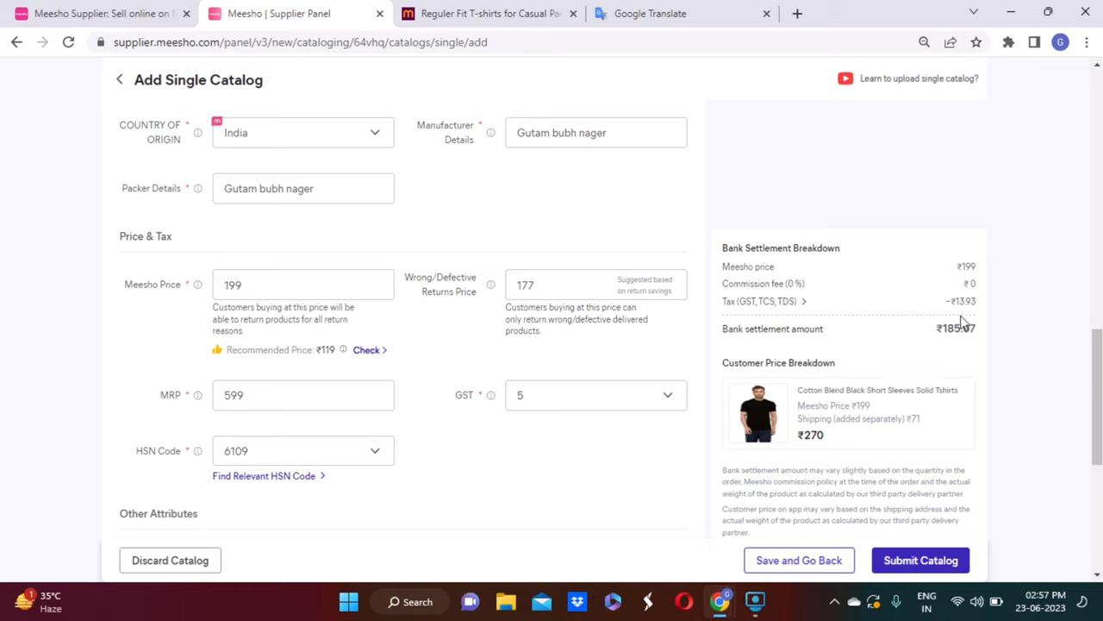
Examine the tax items in the bank settlement breakdown and the price and shipping charge in the customer price breakdown
left_click(804, 303)
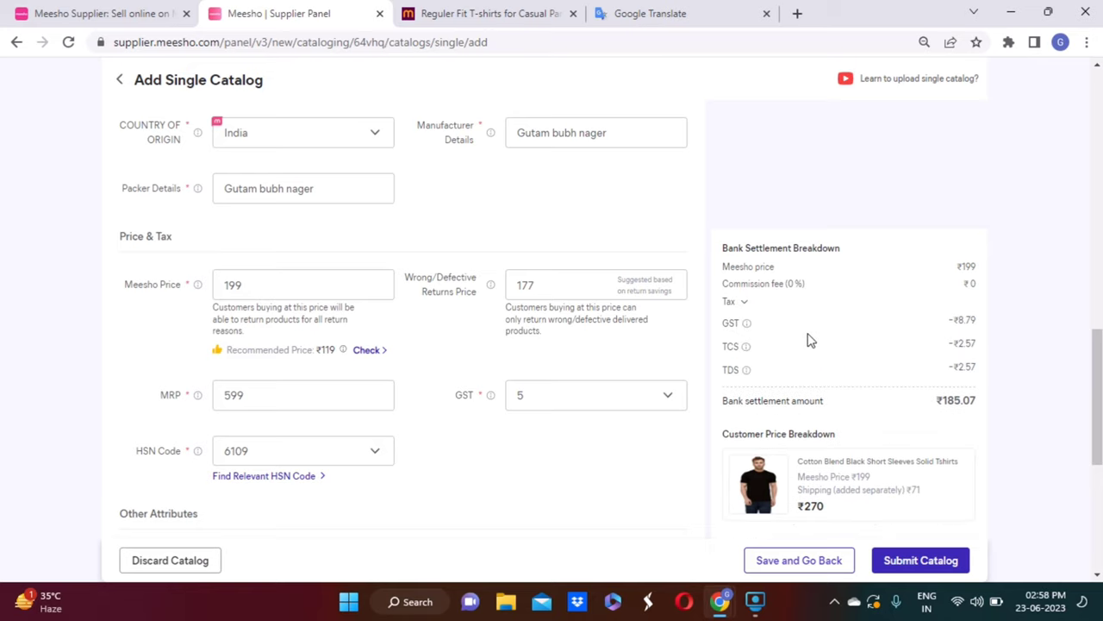
mouse_move(746, 322)
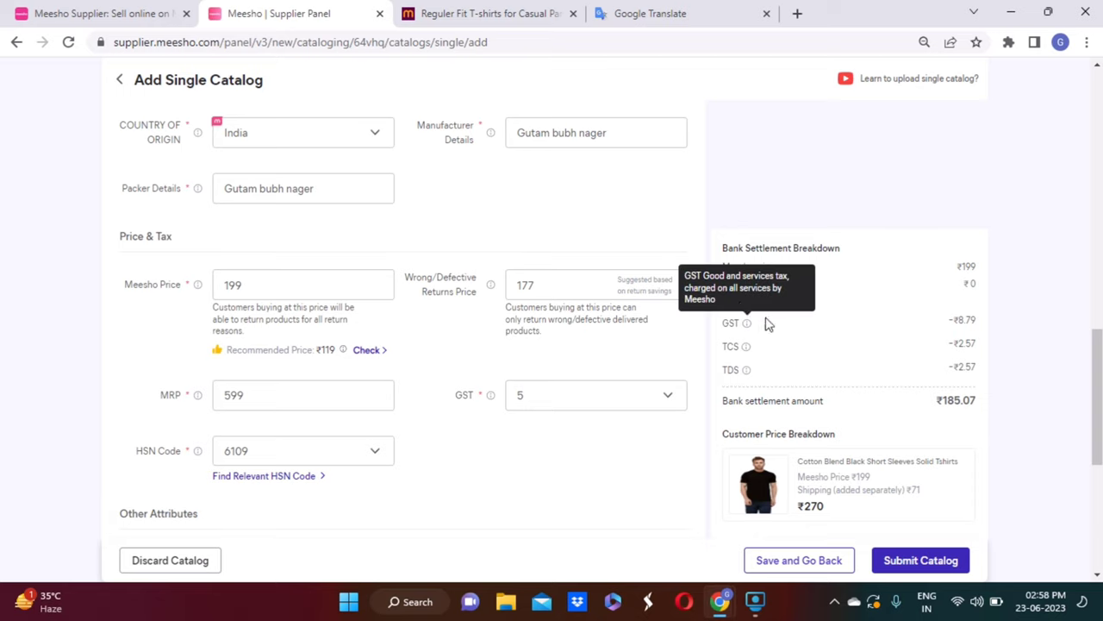
left_click(746, 308)
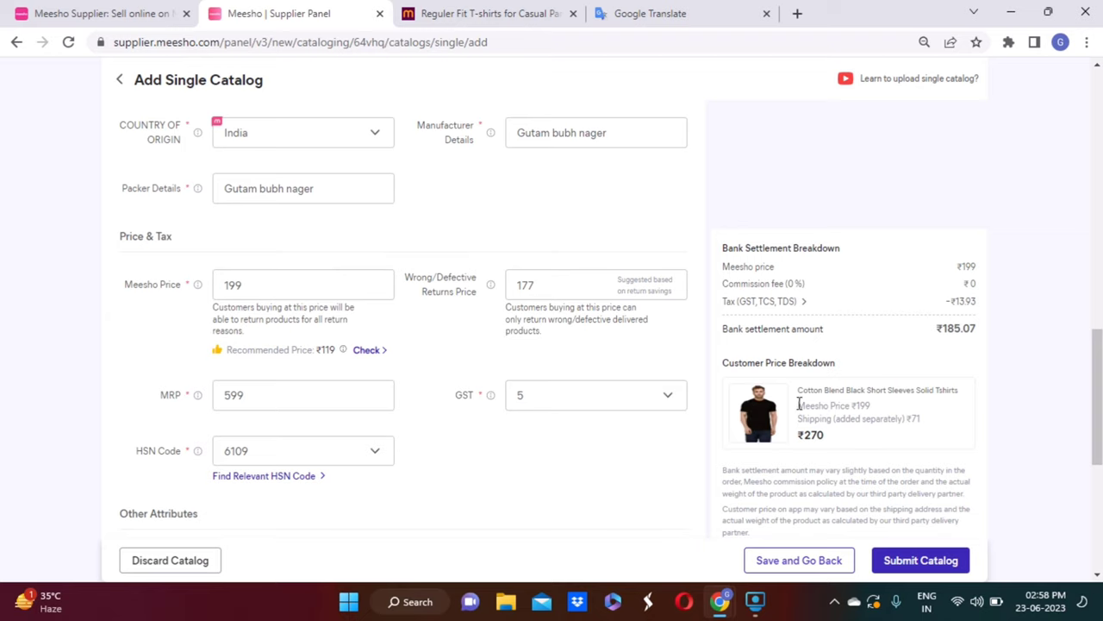
double_click(863, 410)
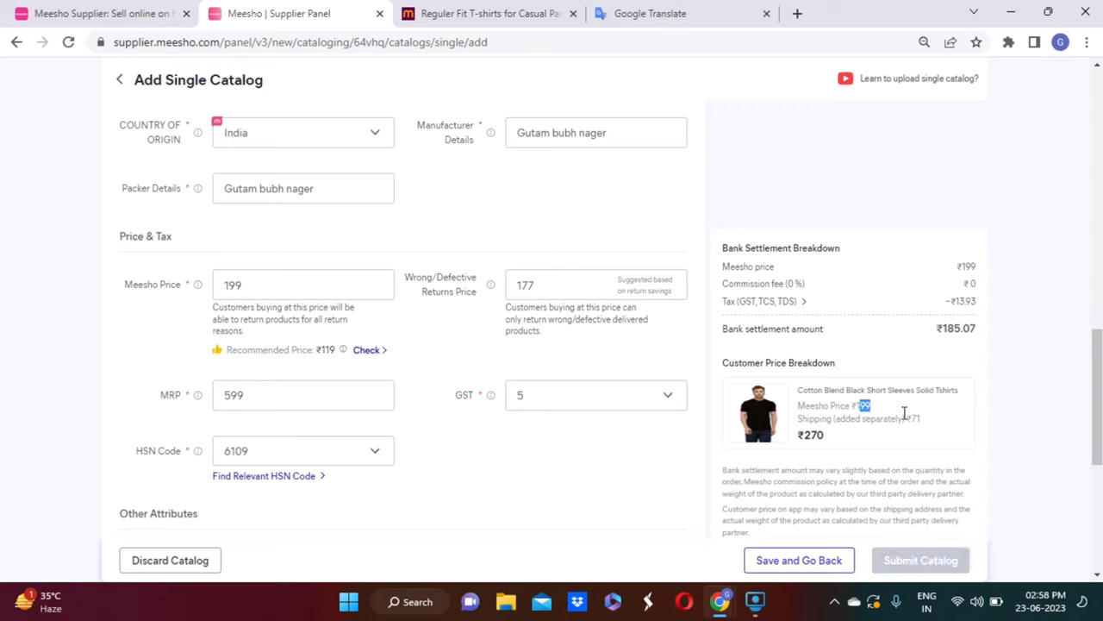
left_click(860, 412)
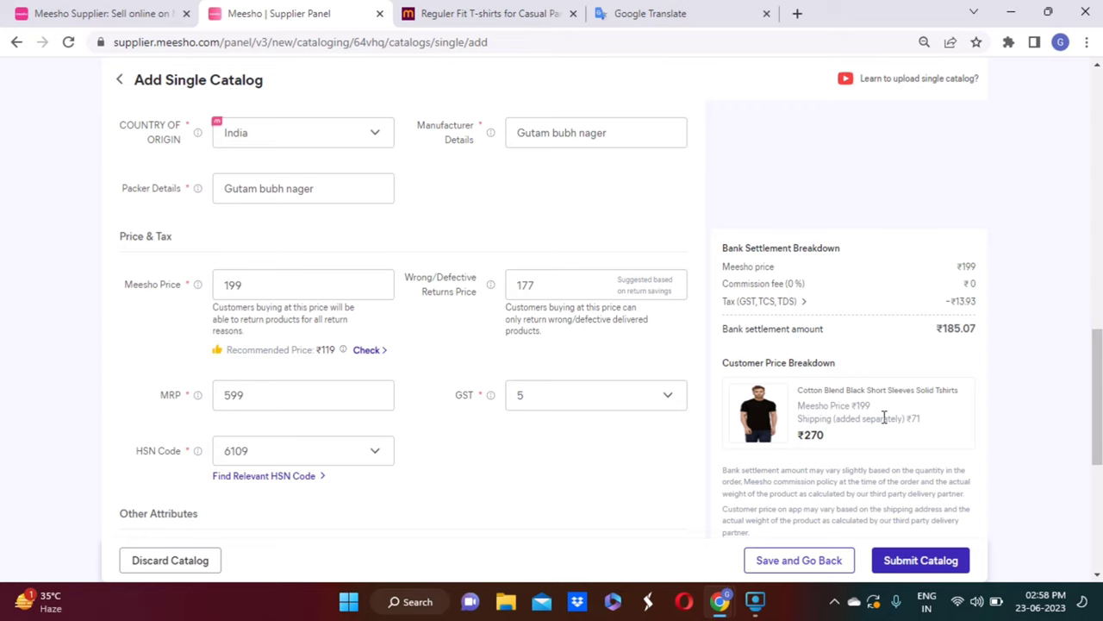
double_click(917, 419)
left_click_drag(1096, 396, 1096, 443)
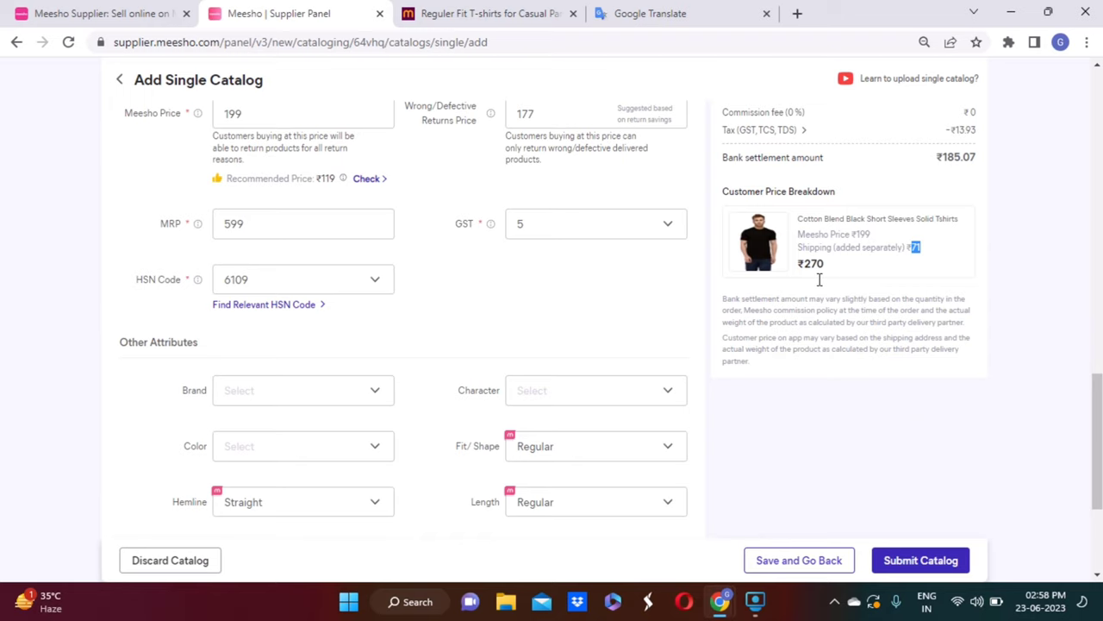
left_click(592, 299)
Set the color to Black and the number of pockets to No Pocket in the other attributes
left_click_drag(1096, 435, 1096, 485)
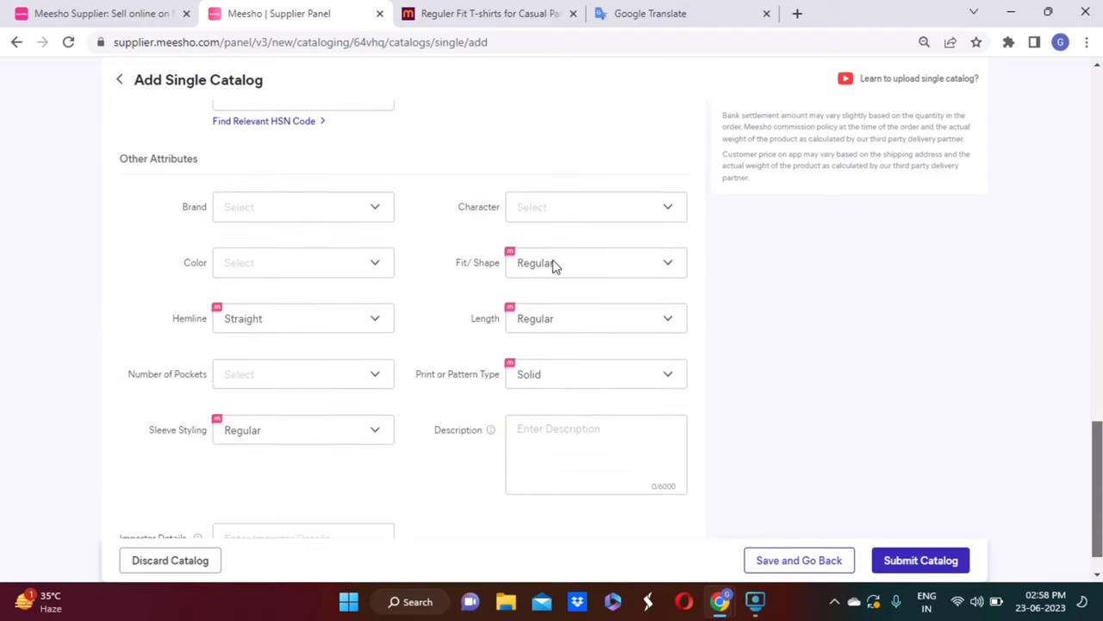
left_click(531, 214)
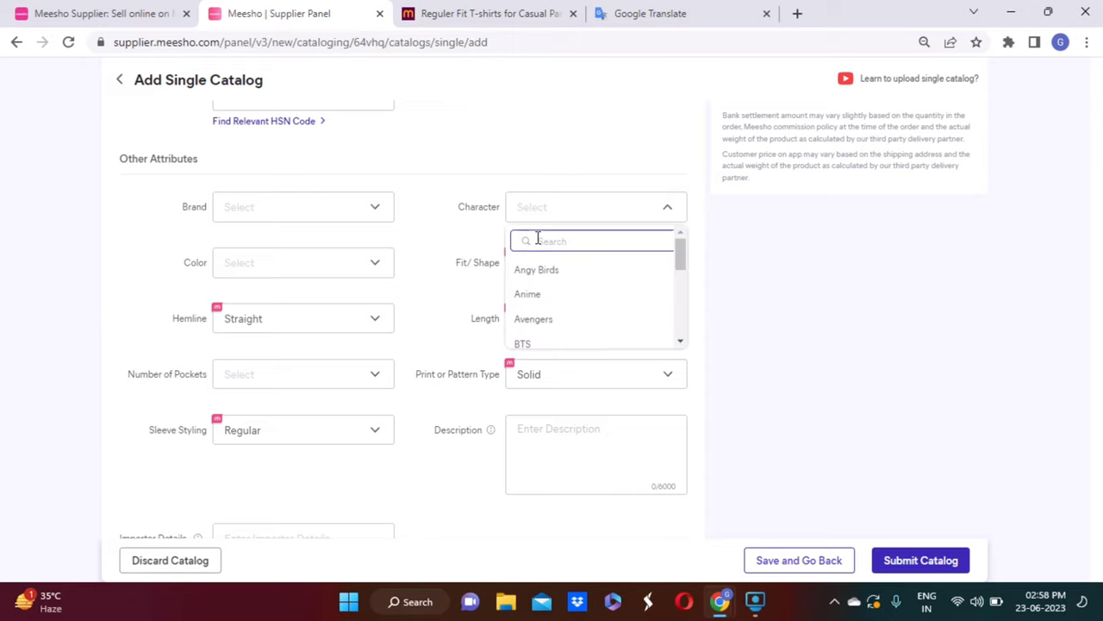
left_click(483, 233)
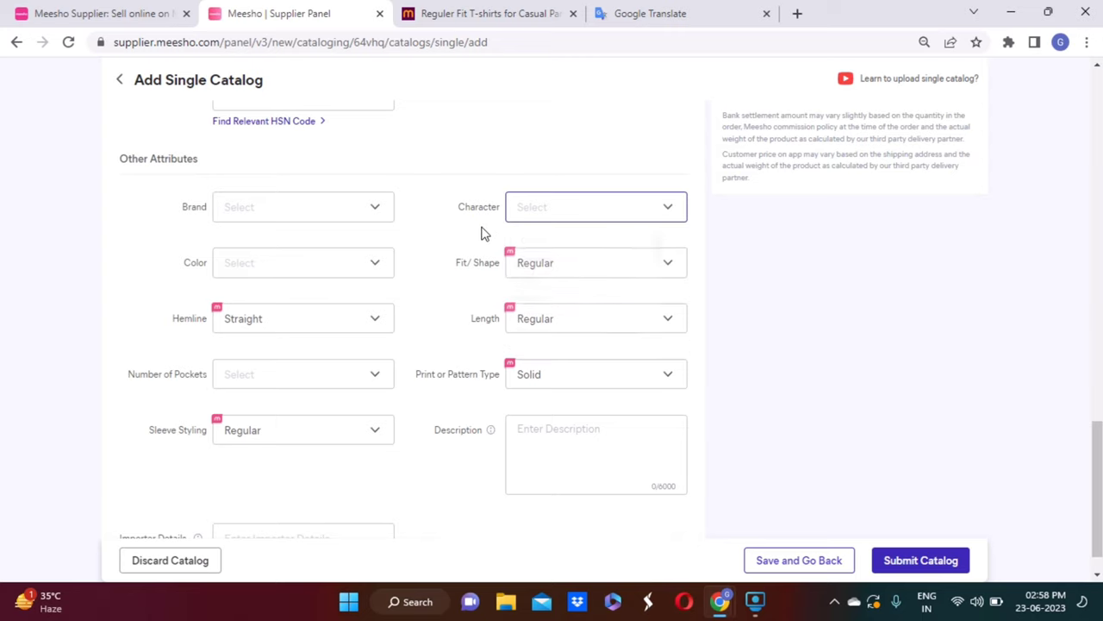
left_click(277, 269)
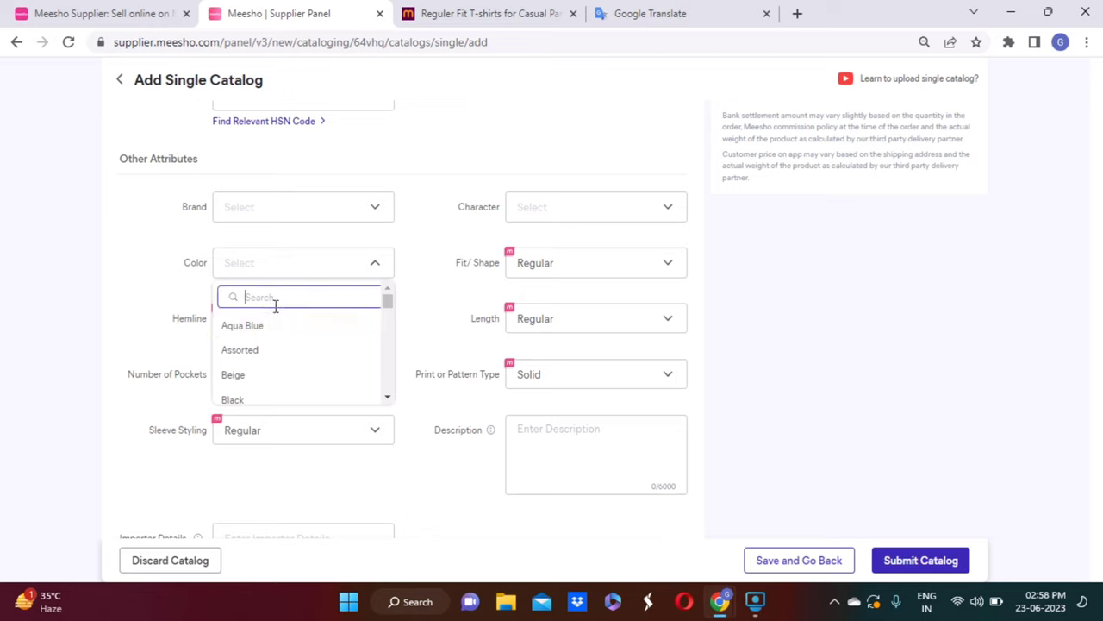
type("BI")
key("BackSpace")
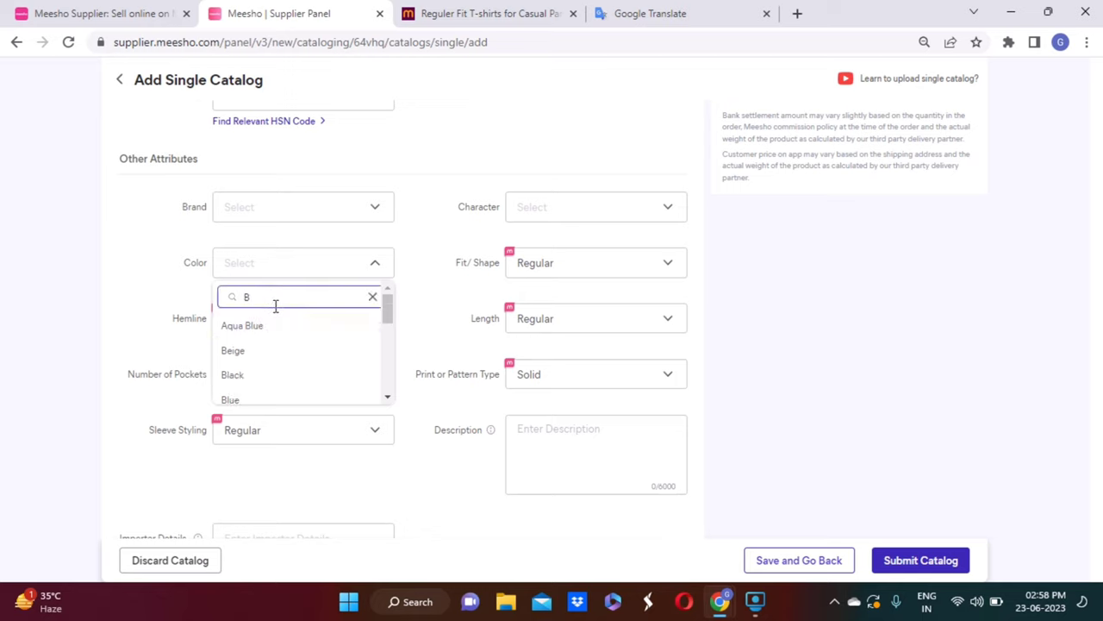
type("lack")
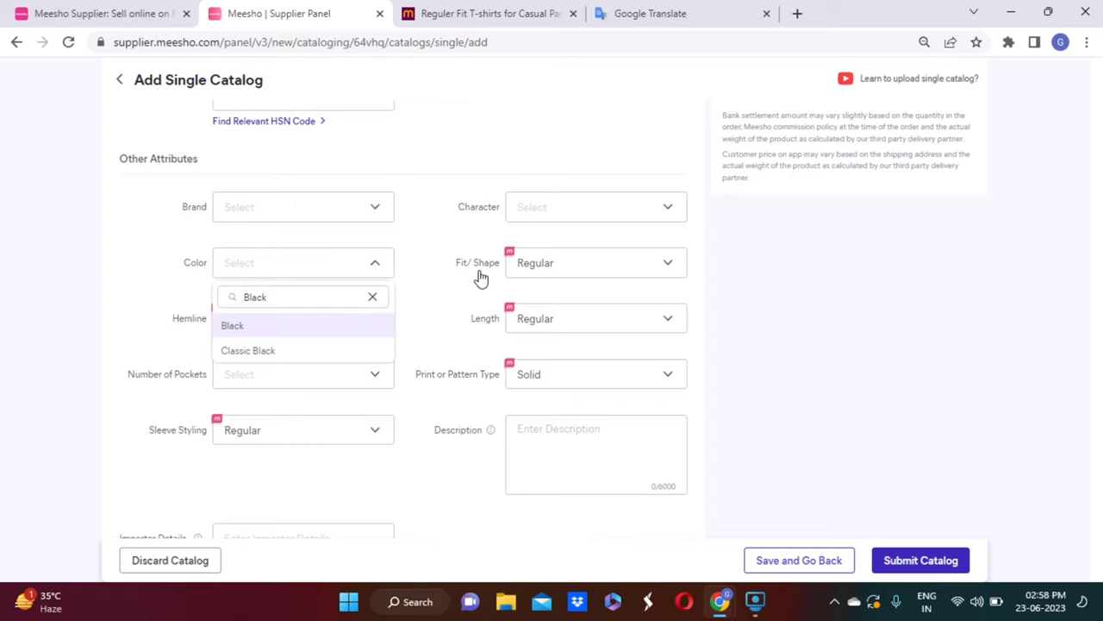
key("Return")
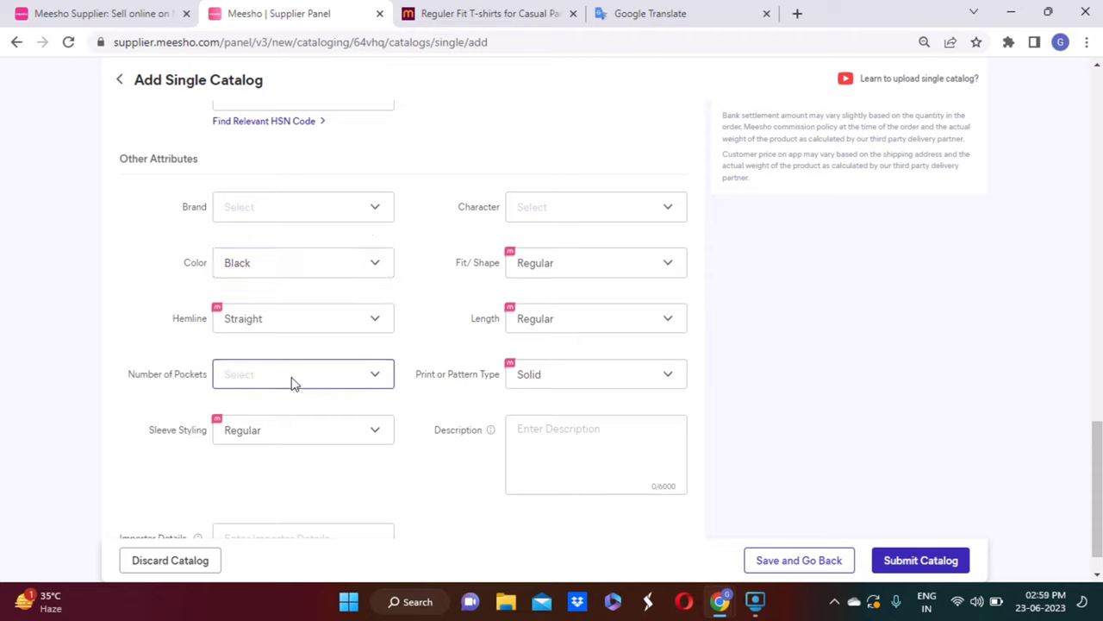
left_click(373, 385)
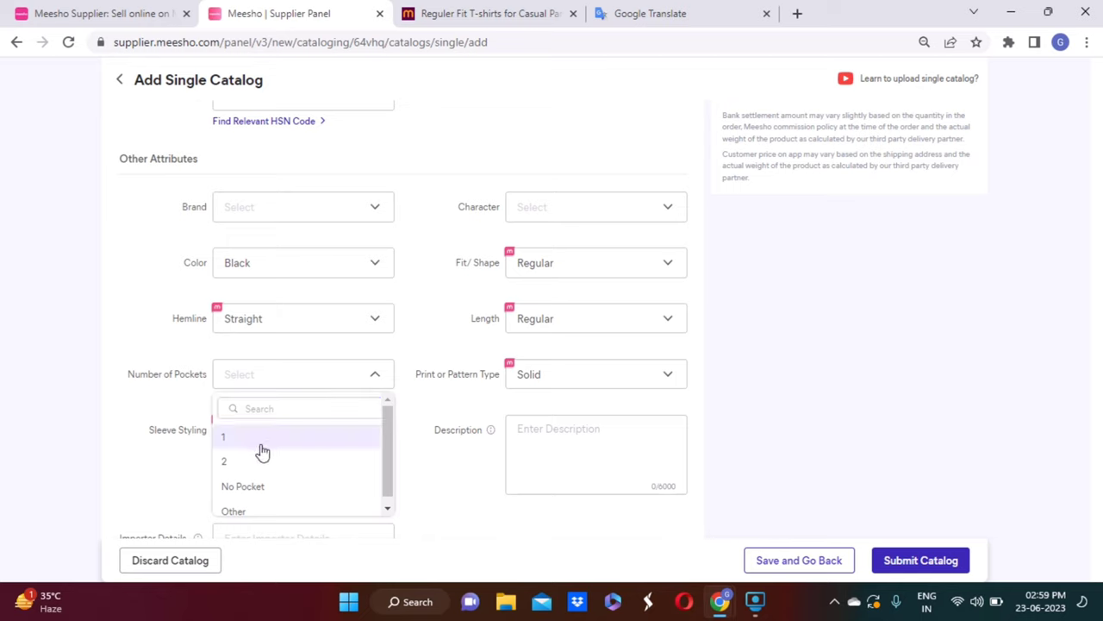
left_click(256, 498)
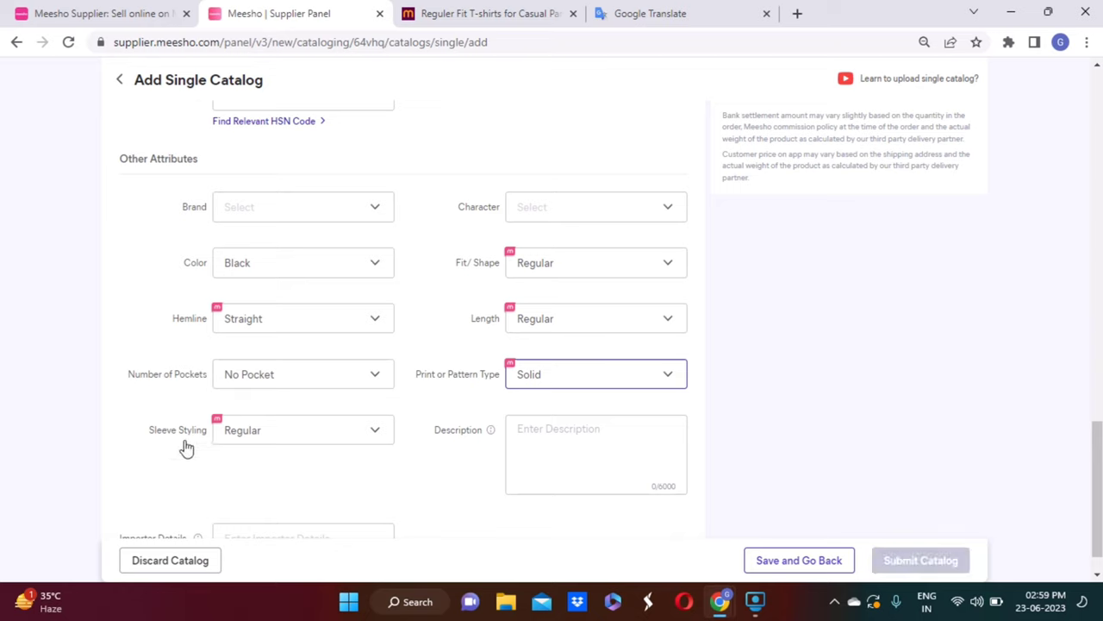
Copy the English T-shirt description from Google Translate into the catalog's Description field and add a blank line below it
left_click(561, 437)
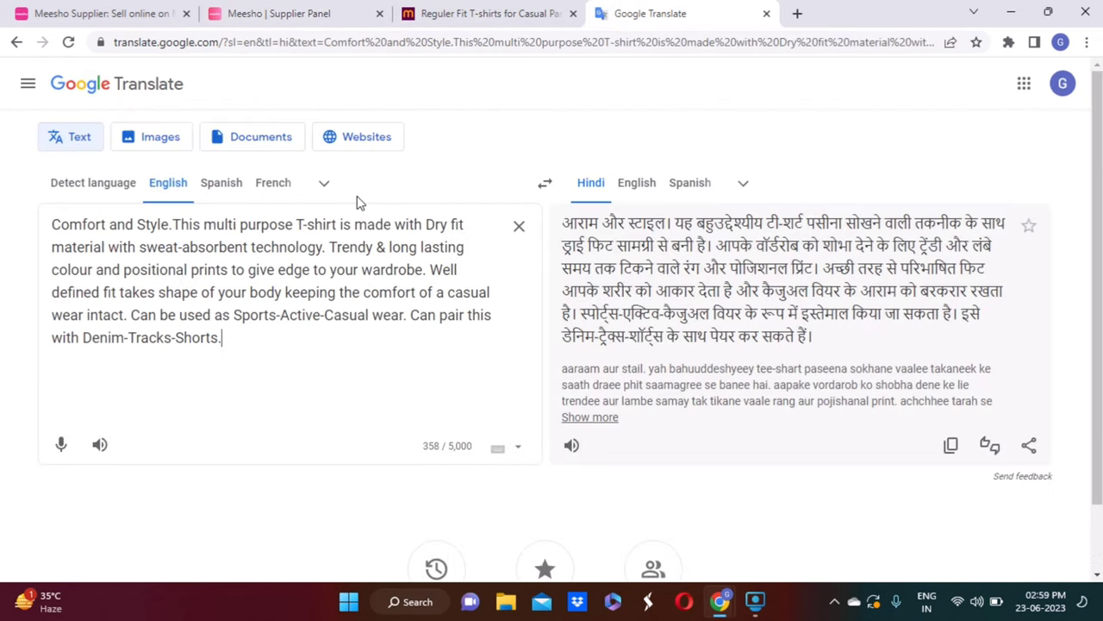
key("ctrl+a")
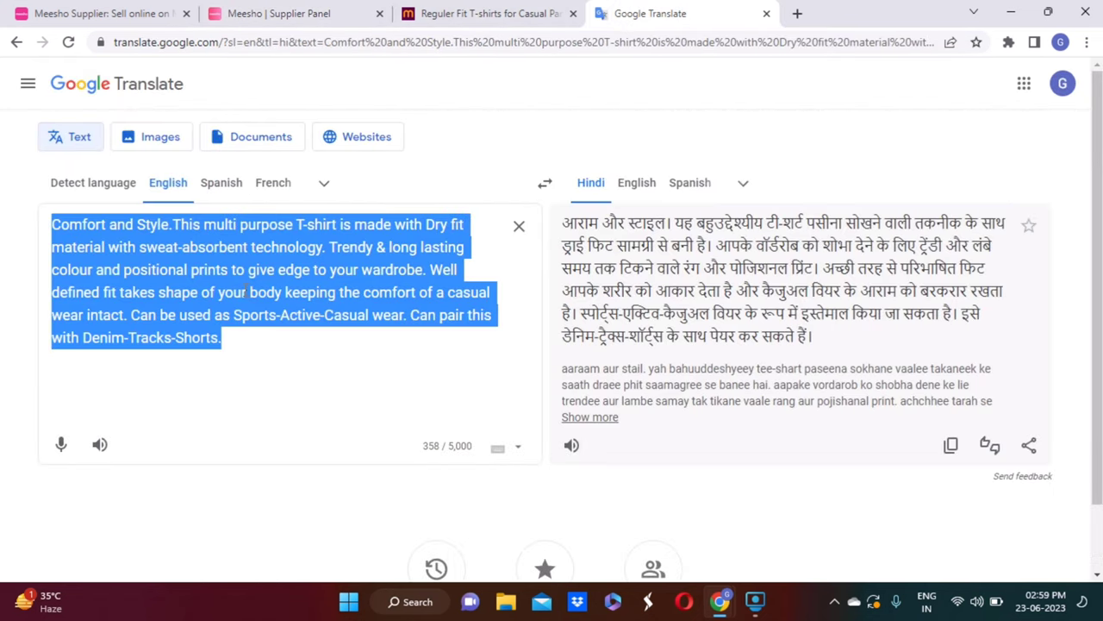
left_click(277, 13)
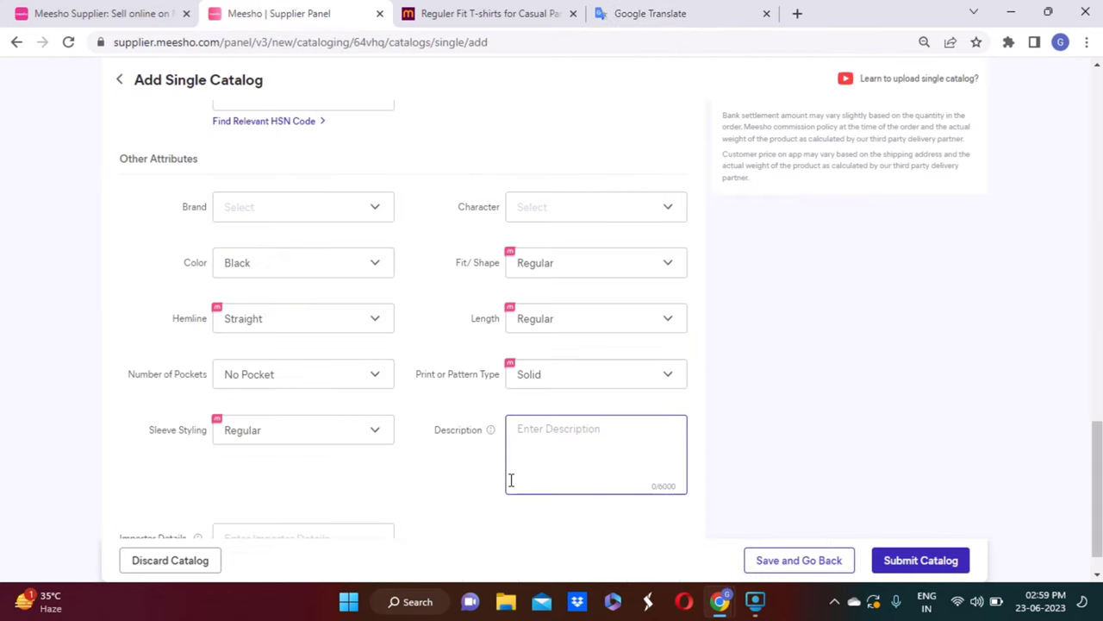
key("ctrl+v")
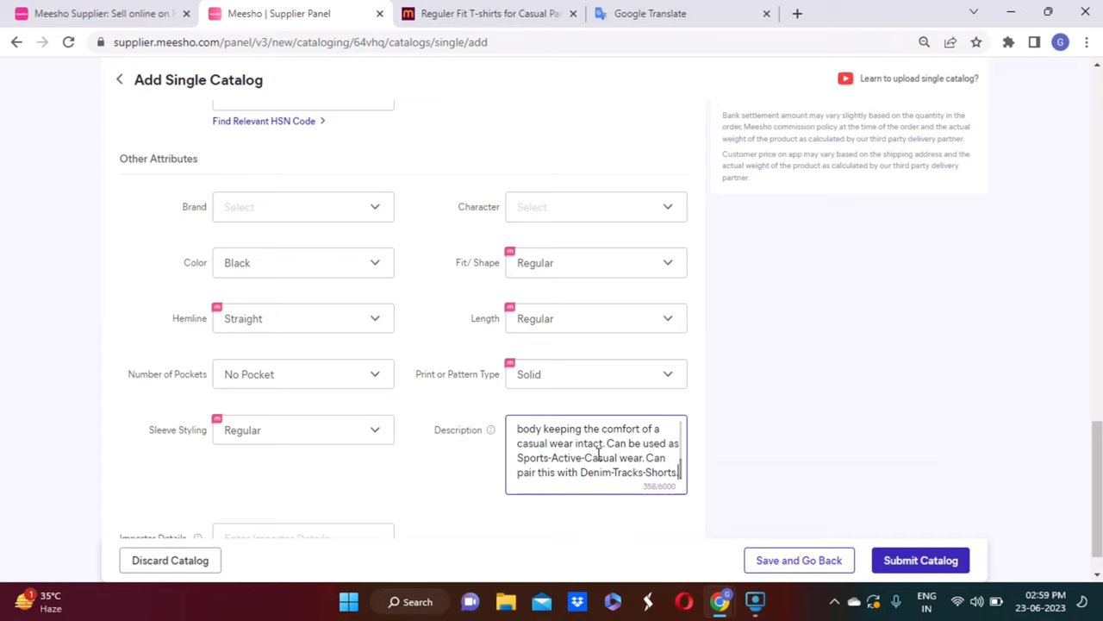
key("Return")
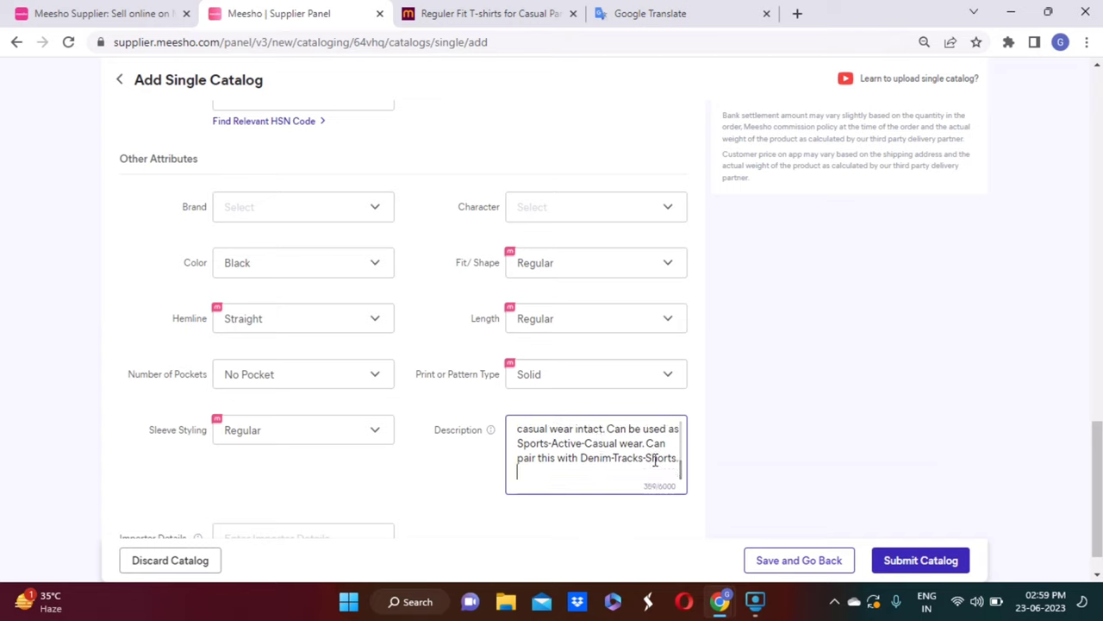
key("Return")
Copy the "Men T-shirts || Men Striped T-shirts" keyword block from the Meesho product page and paste it below the existing text in the catalog's Description field
left_click(512, 13)
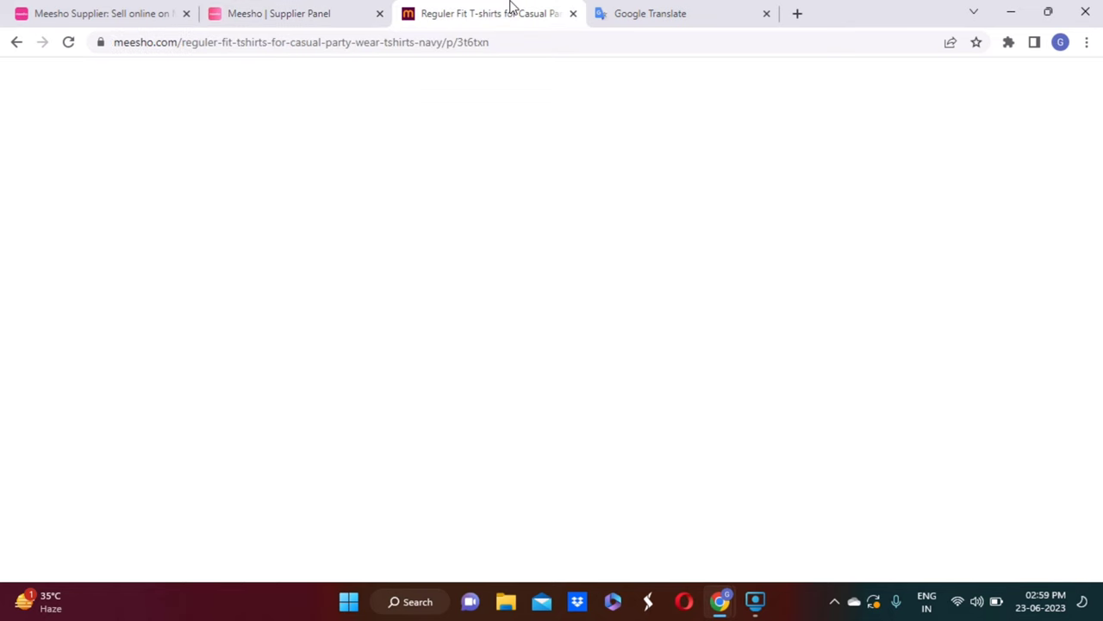
scroll(1055, 230, "down", 8)
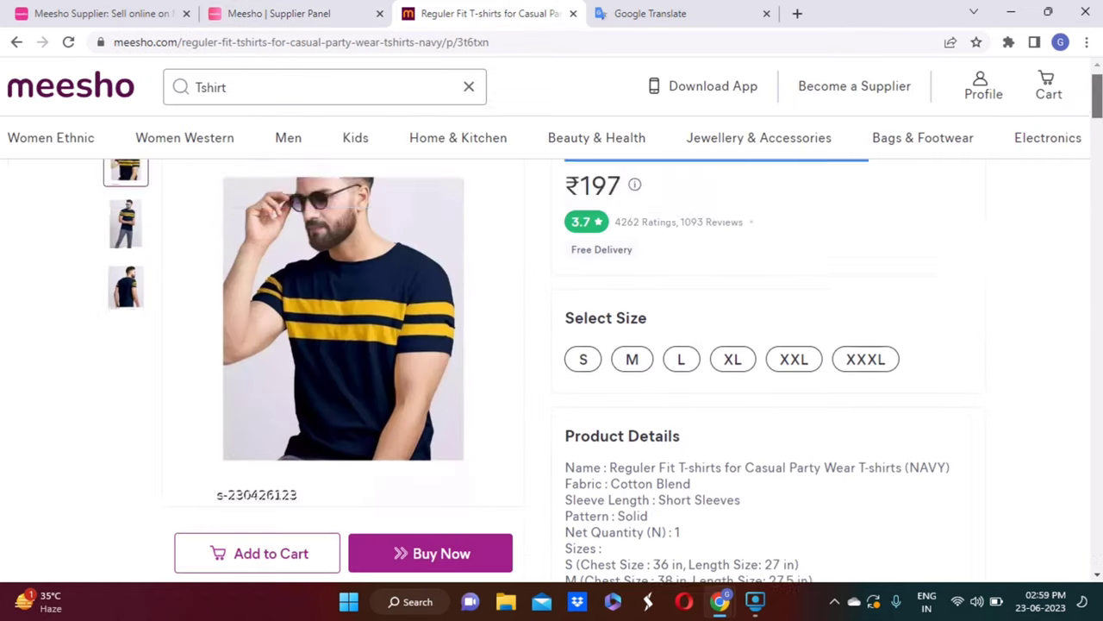
mouse_move(1055, 231)
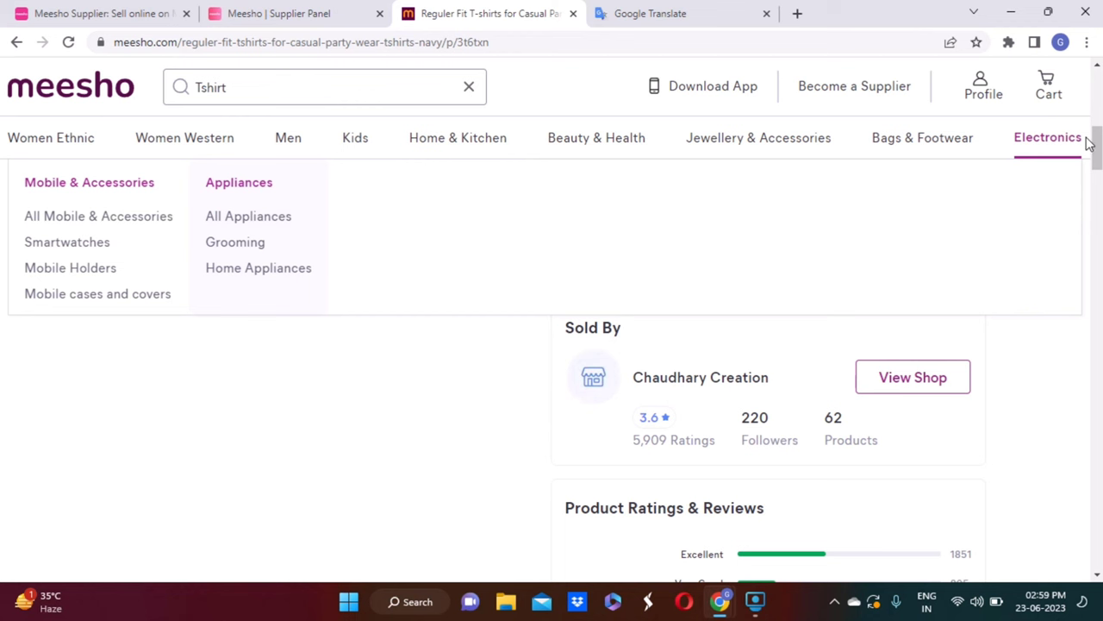
left_click_drag(1093, 142, 1098, 131)
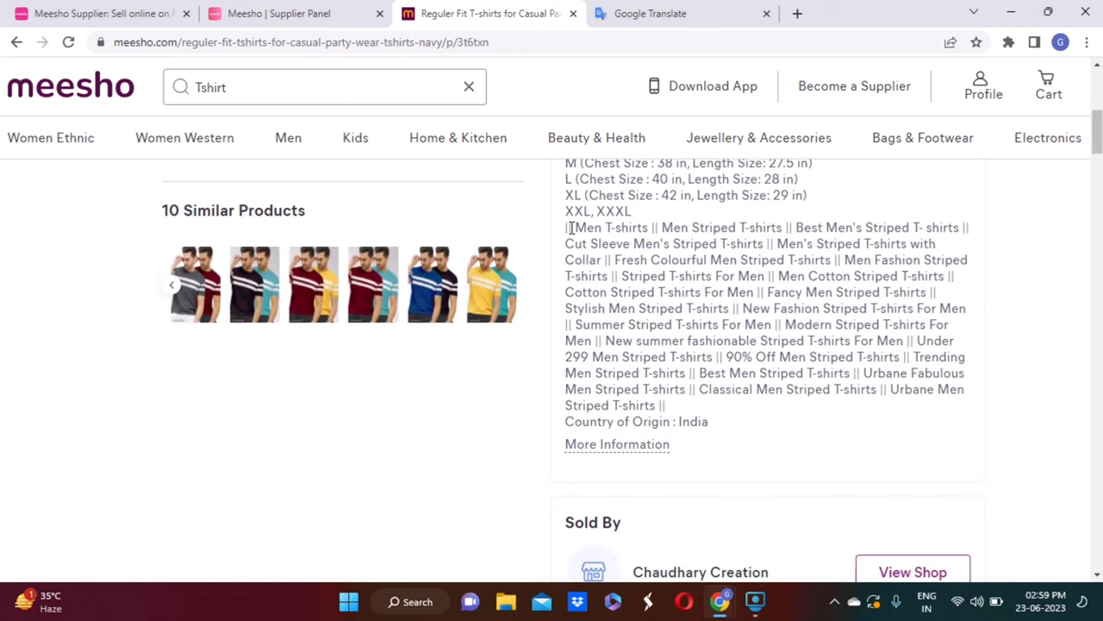
left_click_drag(566, 233, 674, 413)
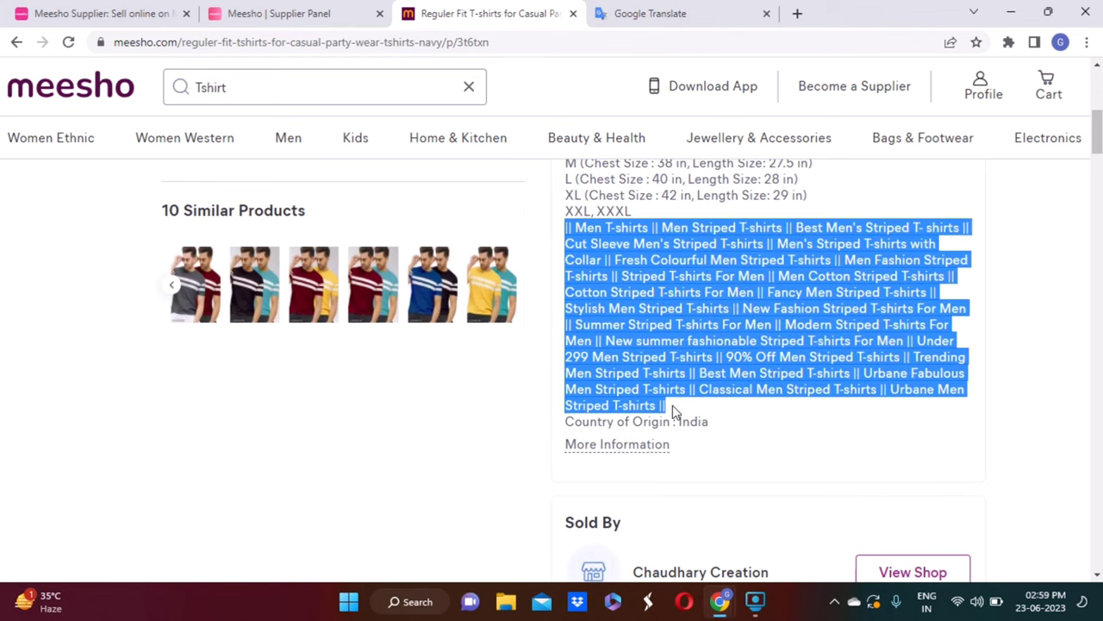
left_click(362, 13)
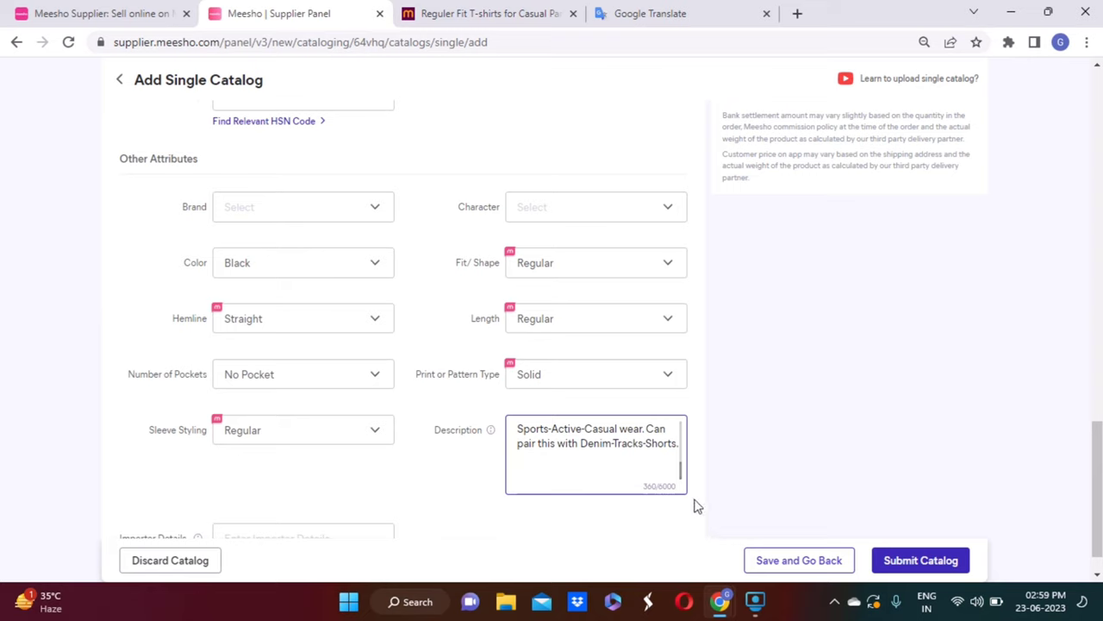
key("ctrl+v")
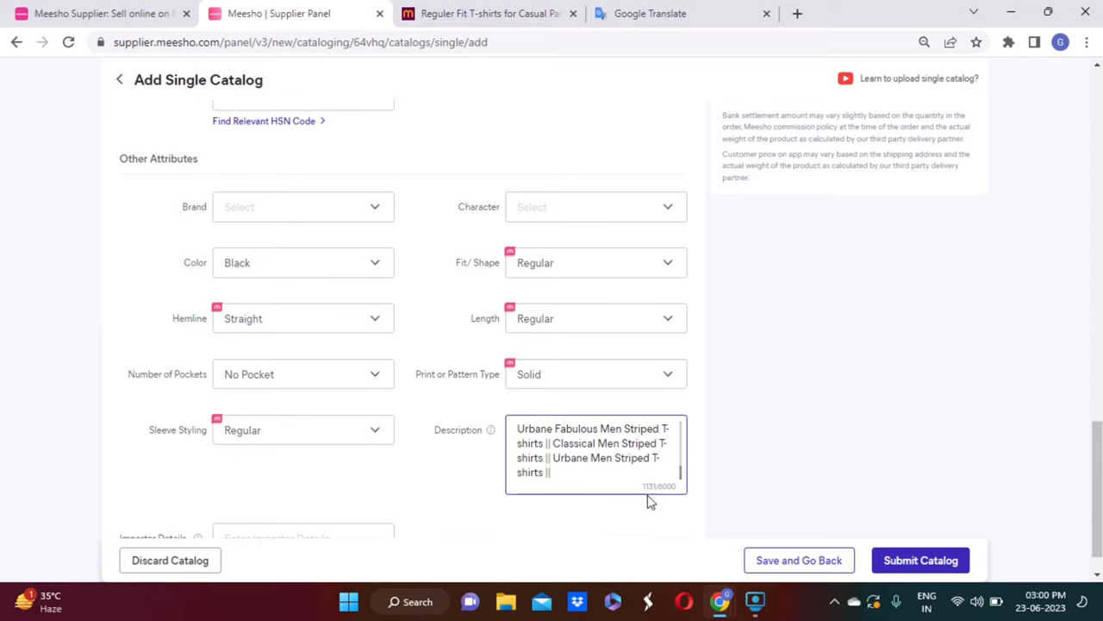
left_click(445, 479)
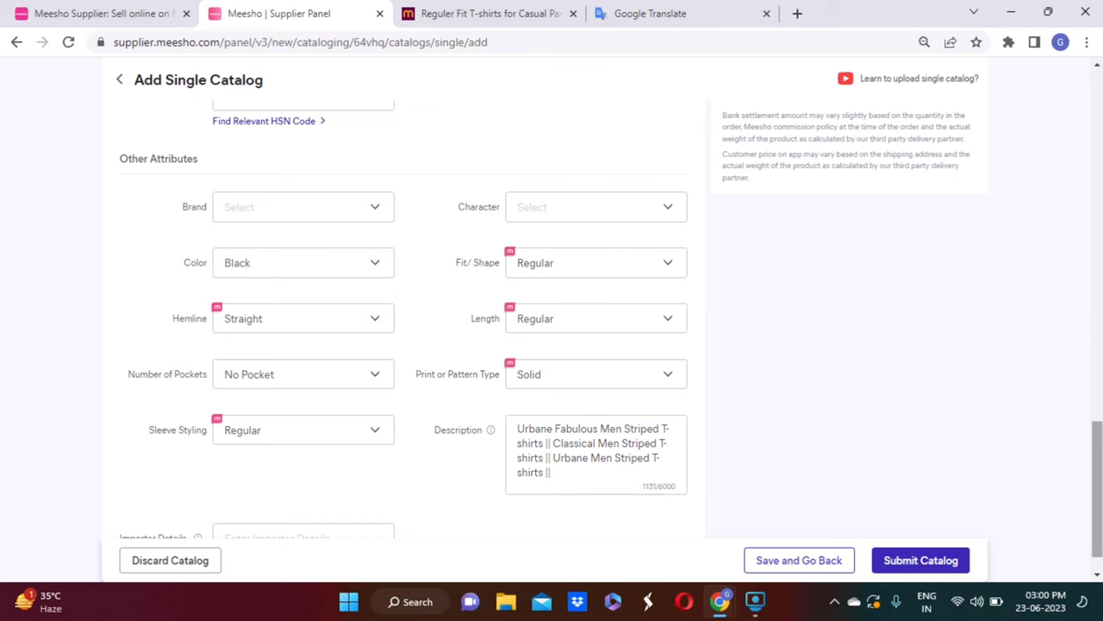
Copy the Manufacturer Details entry into the Importer Details field under the other attributes
scroll(862, 362, "up", 3)
scroll(623, 362, "up", 4)
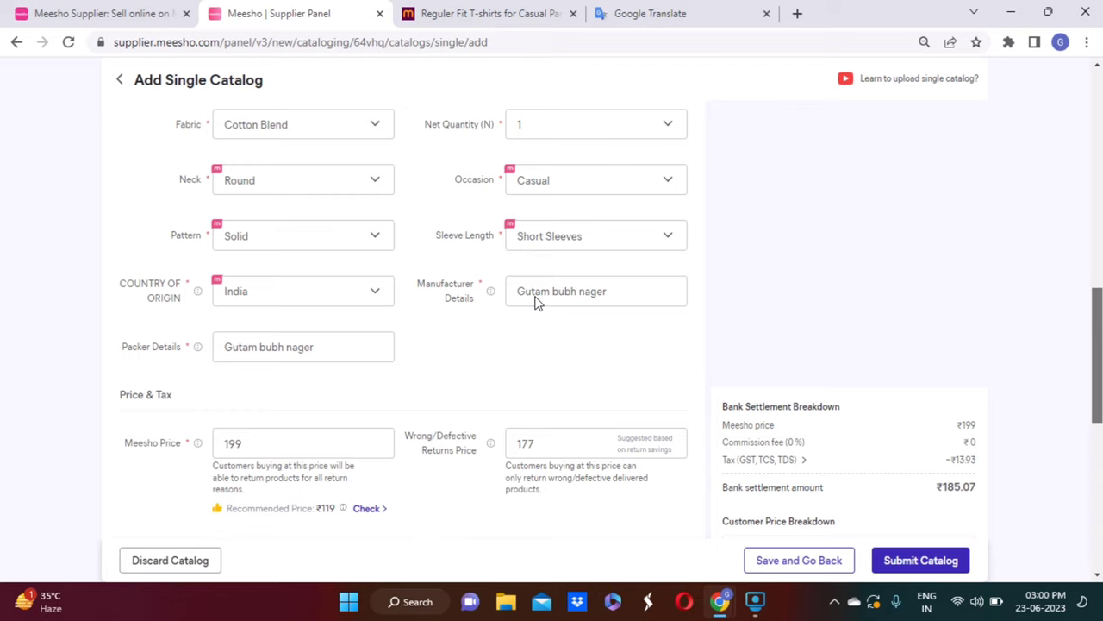
left_click(530, 292)
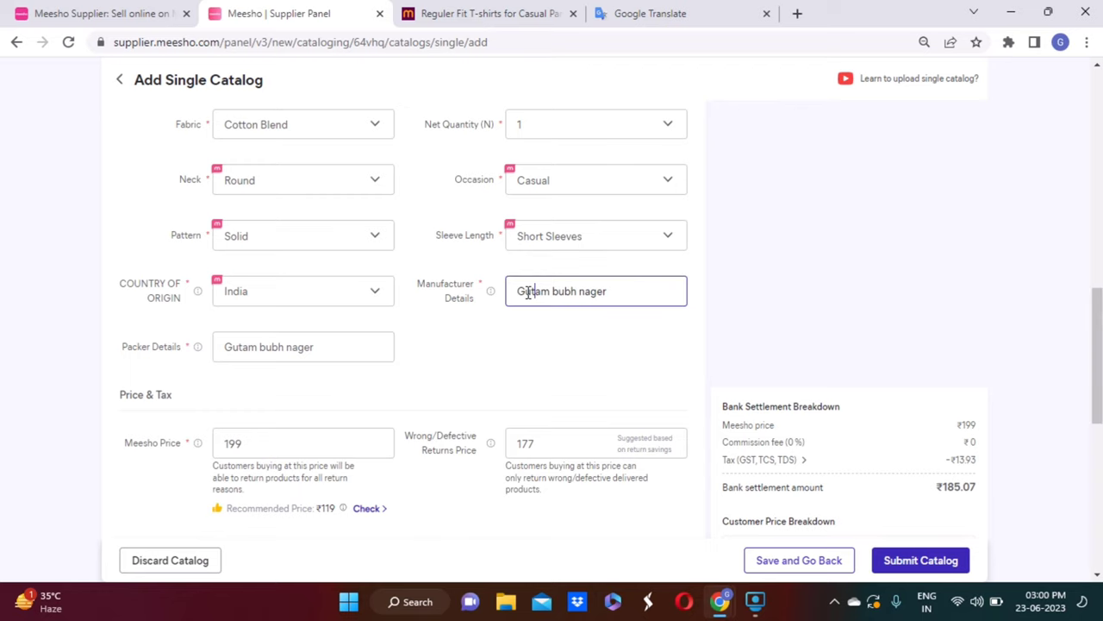
triple_click(529, 292)
key("ctrl+c")
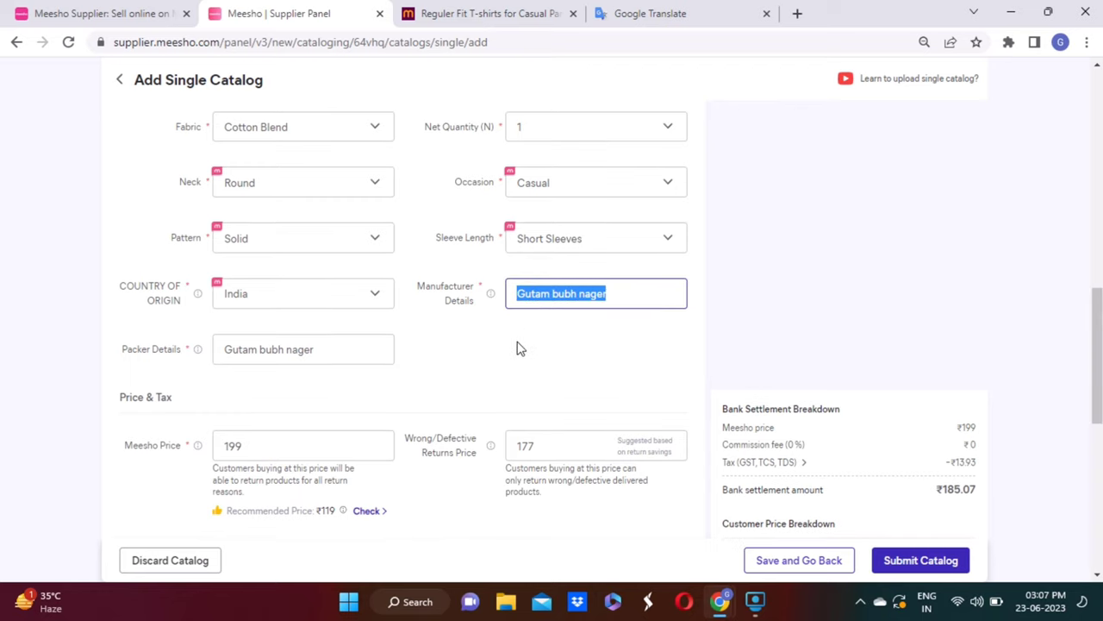
left_click(517, 350)
left_click_drag(1095, 354, 1095, 501)
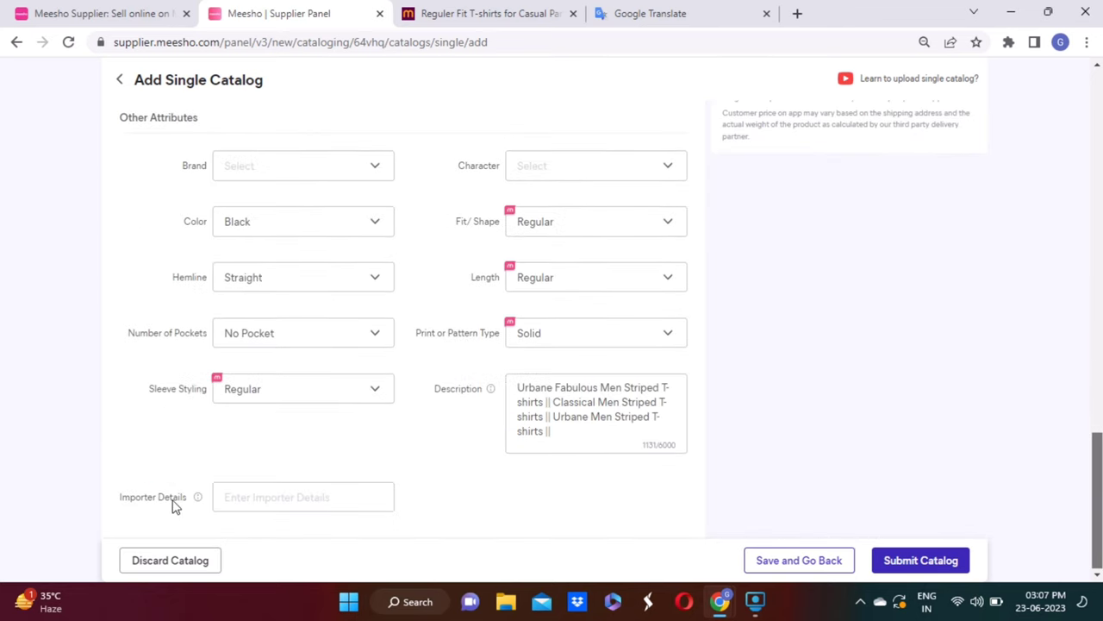
left_click(235, 495)
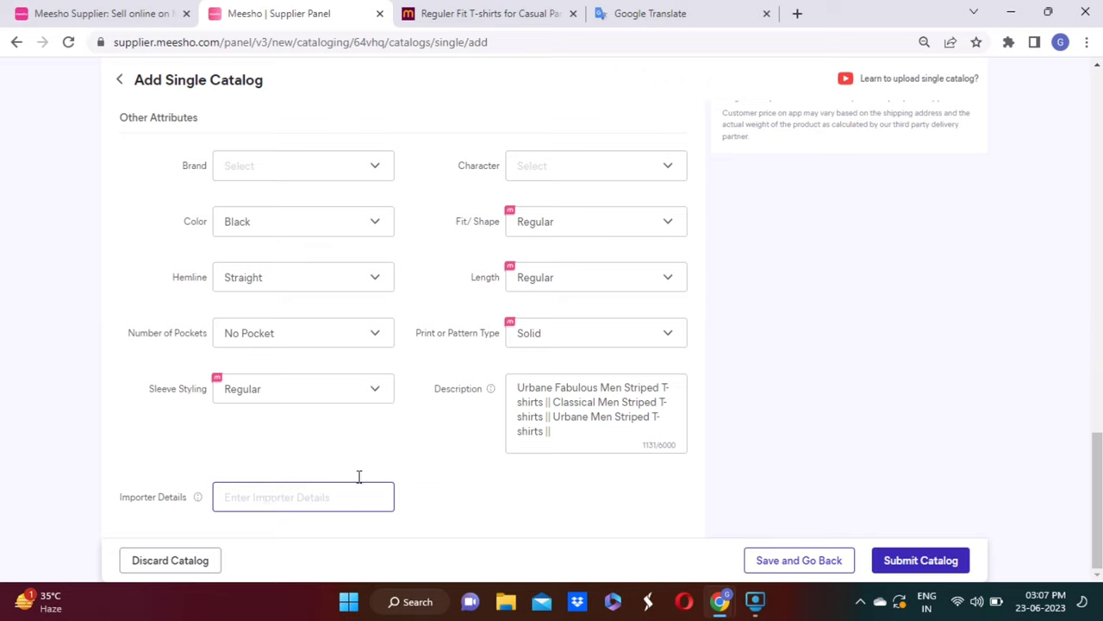
key("ctrl+v")
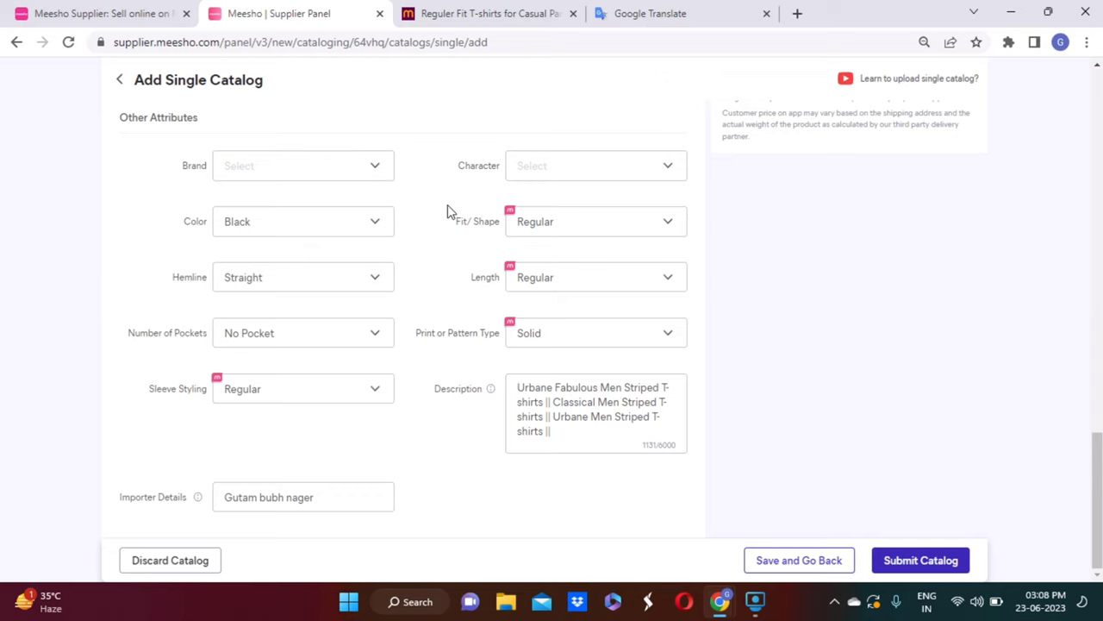
Set the chest size to 38 inches for size M and 40 inches for size L in the size table
scroll(552, 337, "up", 6)
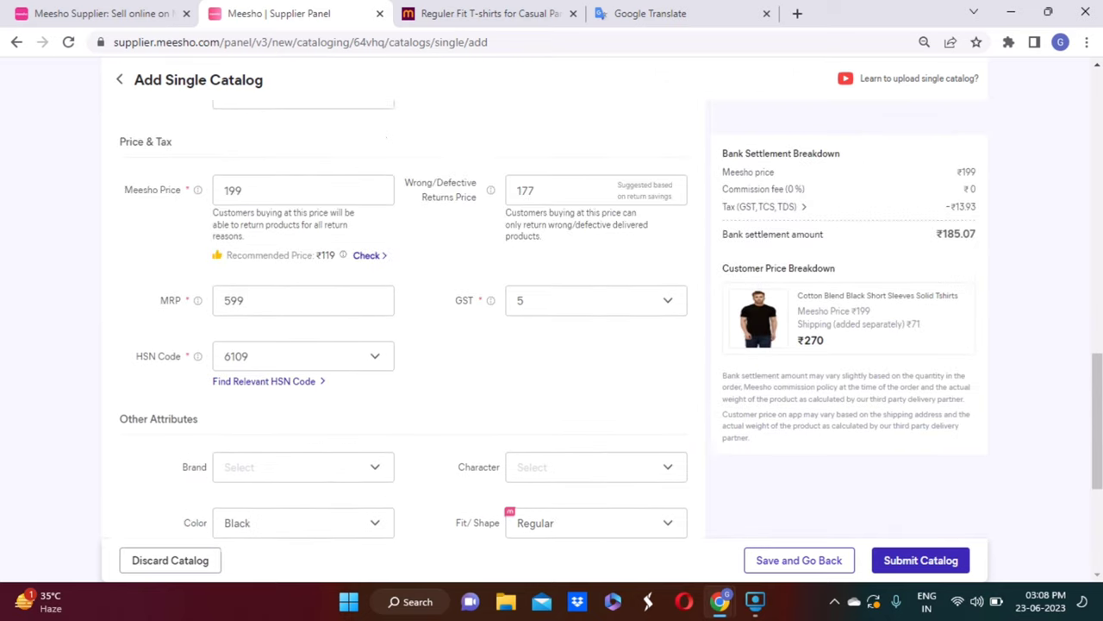
scroll(552, 336, "up", 5)
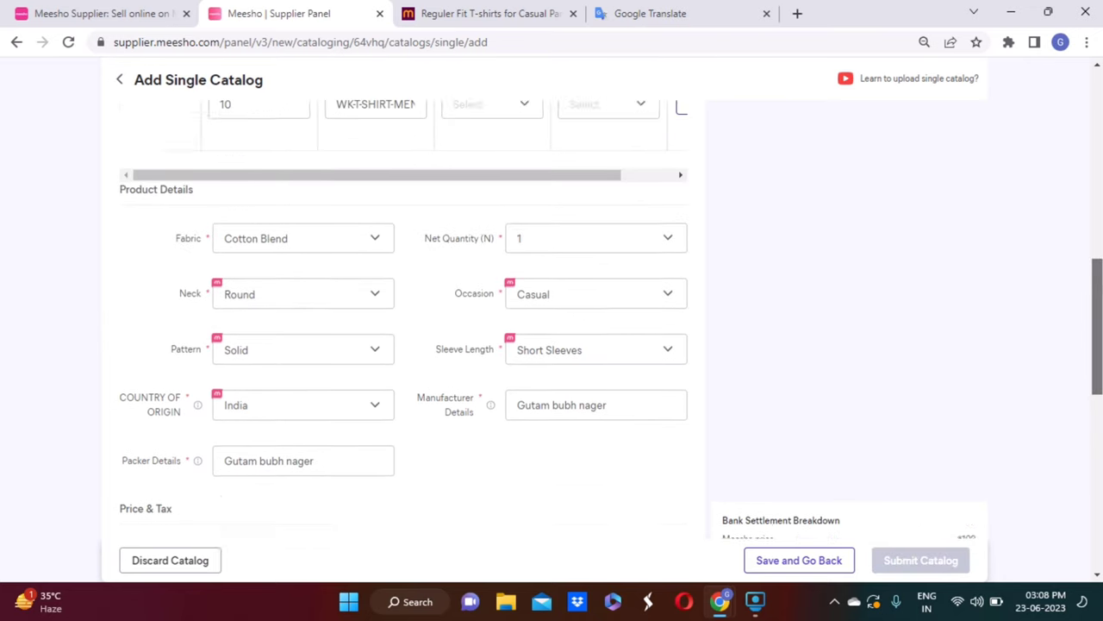
scroll(454, 193, "up", 2)
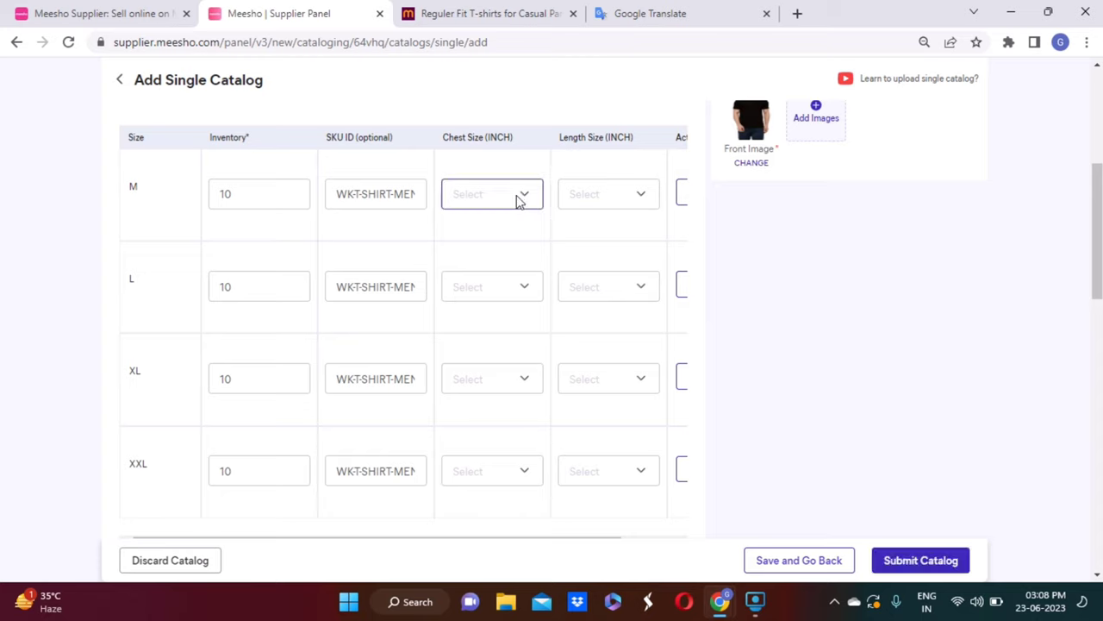
left_click(517, 197)
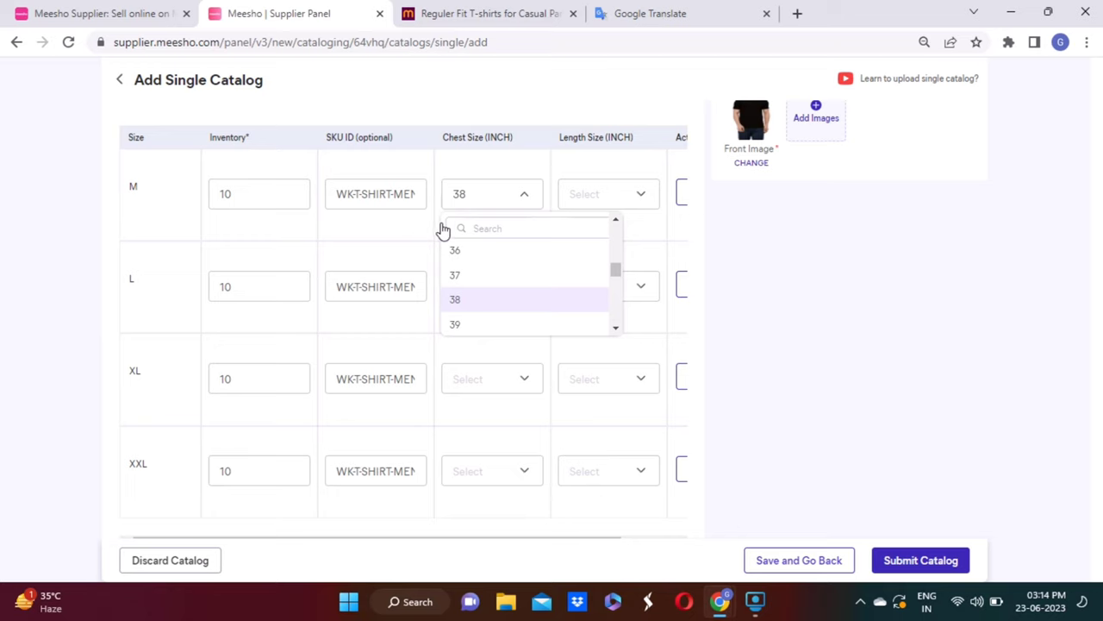
left_click(457, 301)
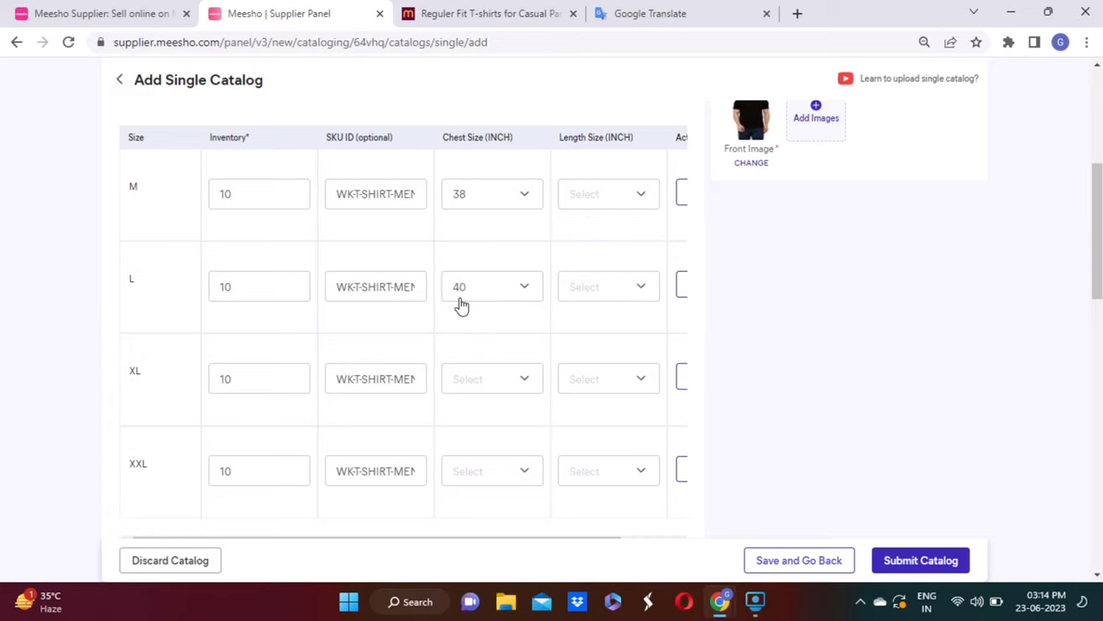
Set the chest size to 42 inches for size XL and 44 inches for size XXL
left_click(510, 388)
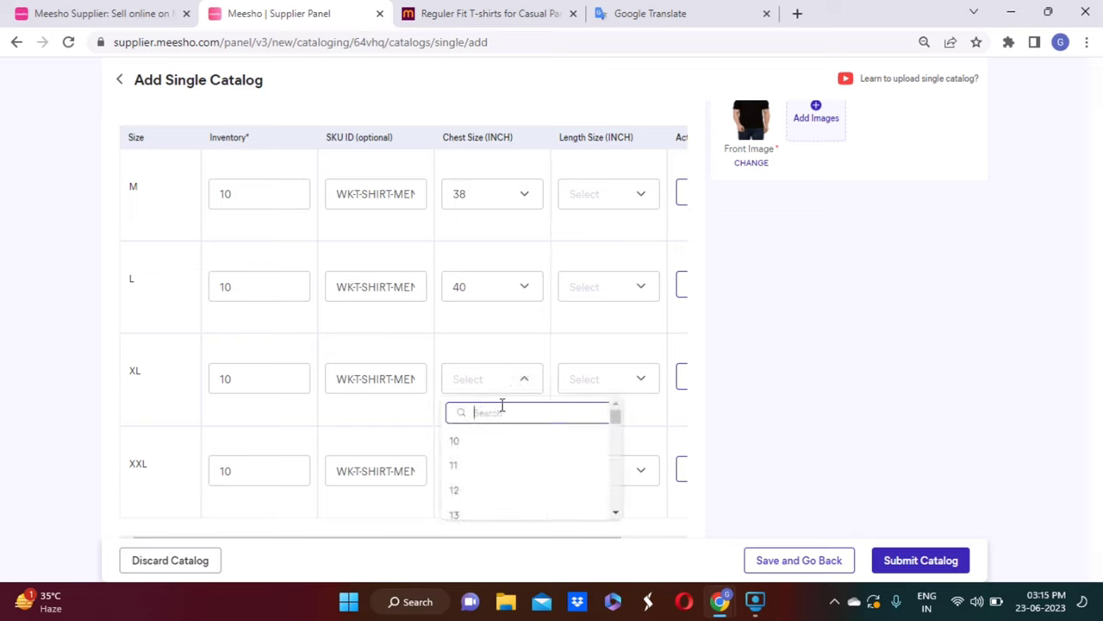
type("42")
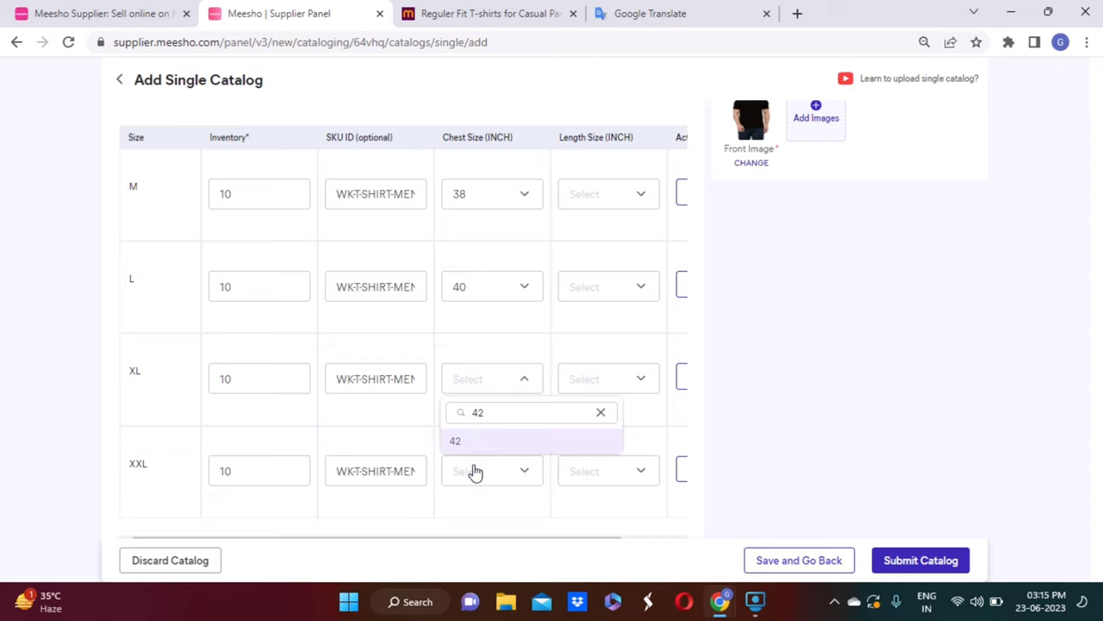
left_click(481, 467)
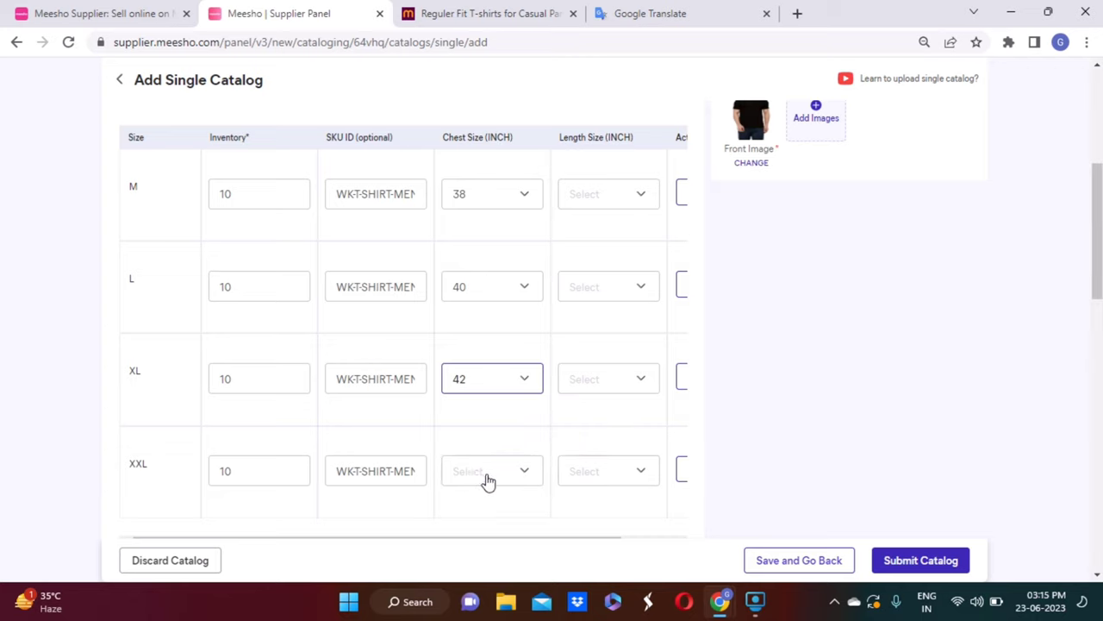
left_click(488, 473)
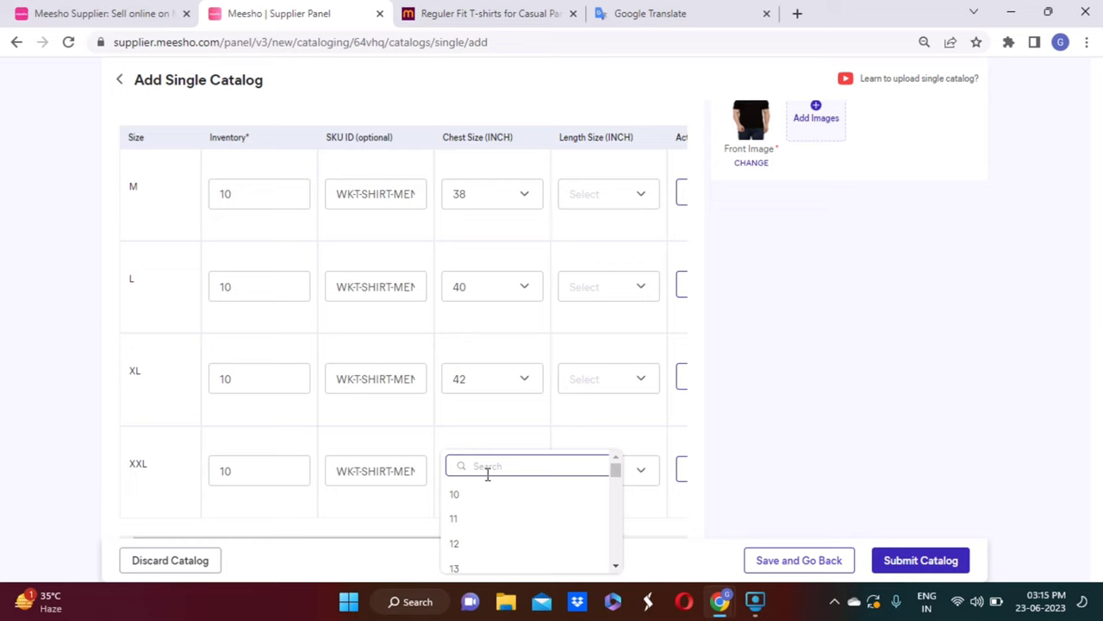
type("44")
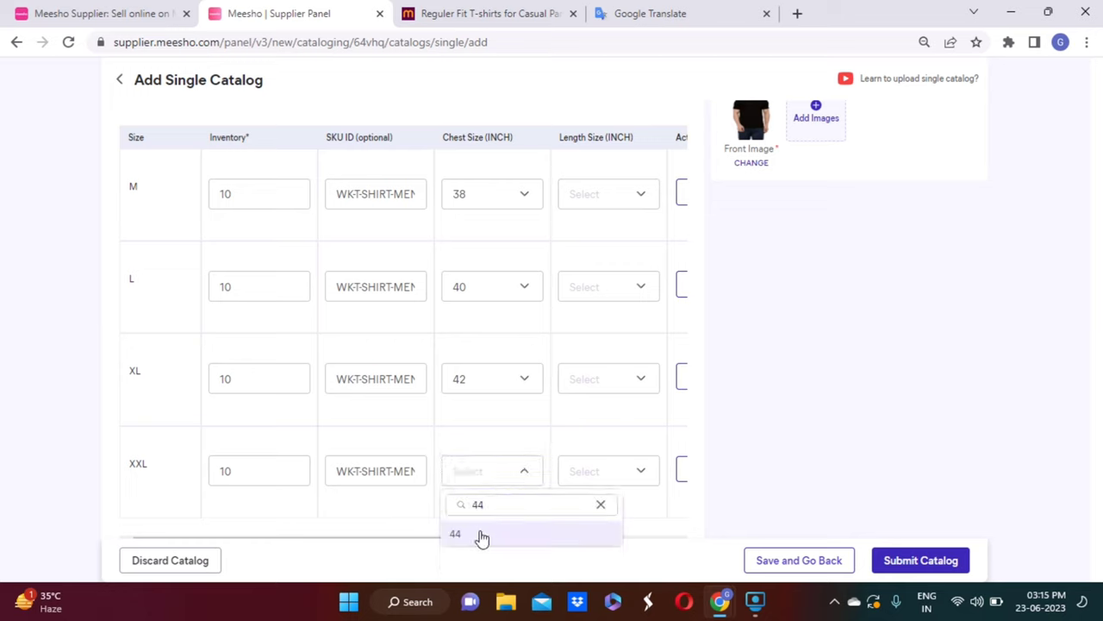
key("Return")
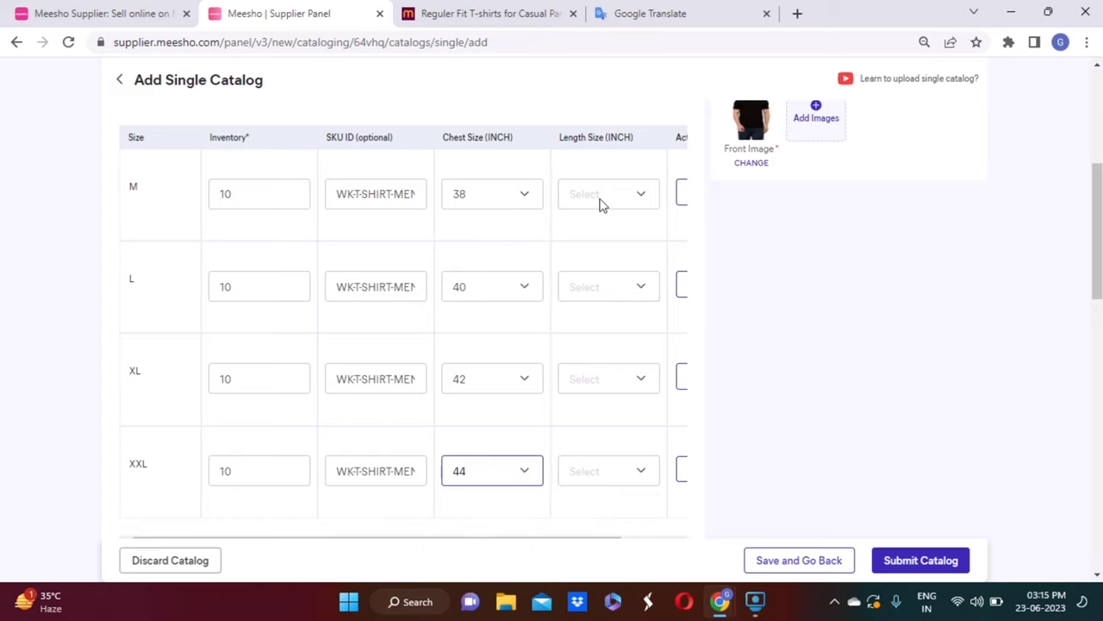
Set the length size to 26 inches for size M, 27 inches for L and 28 inches for XL
left_click(642, 199)
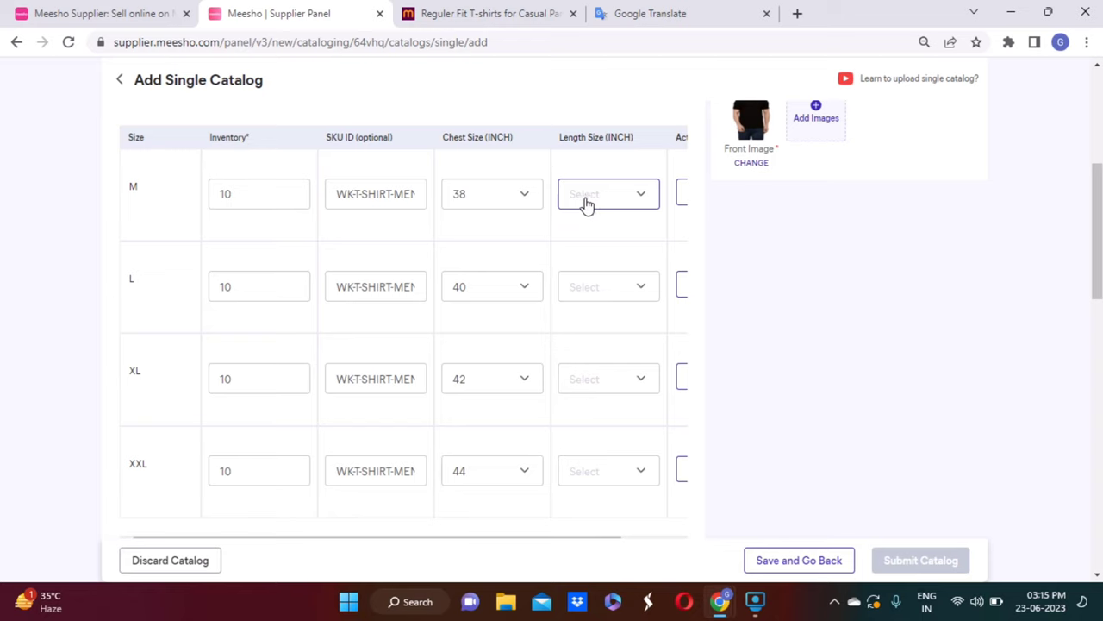
left_click(604, 224)
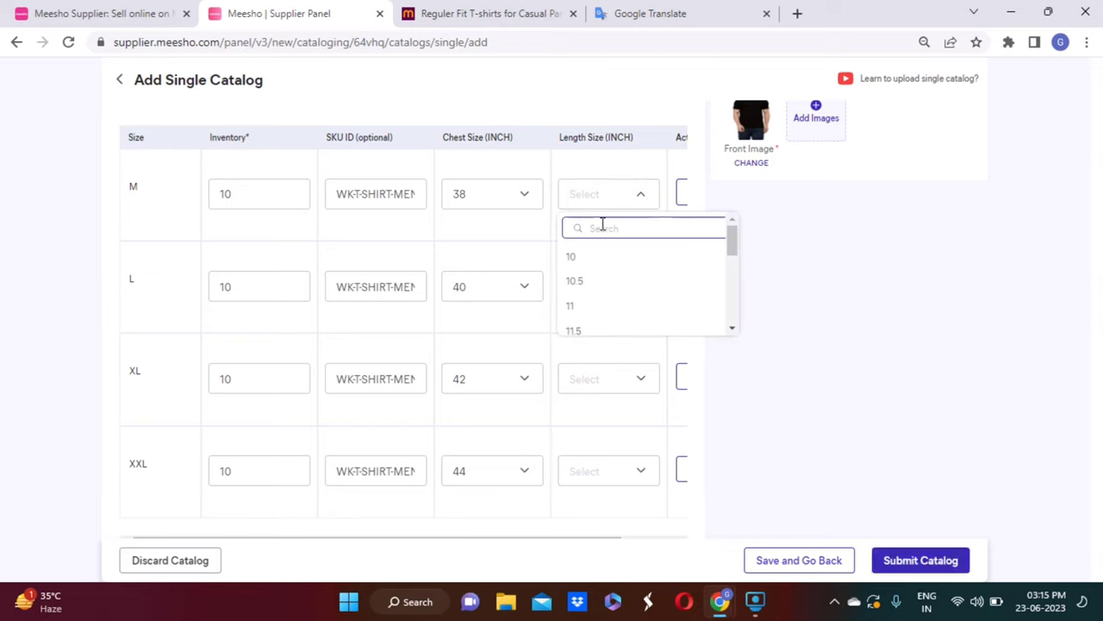
type("26")
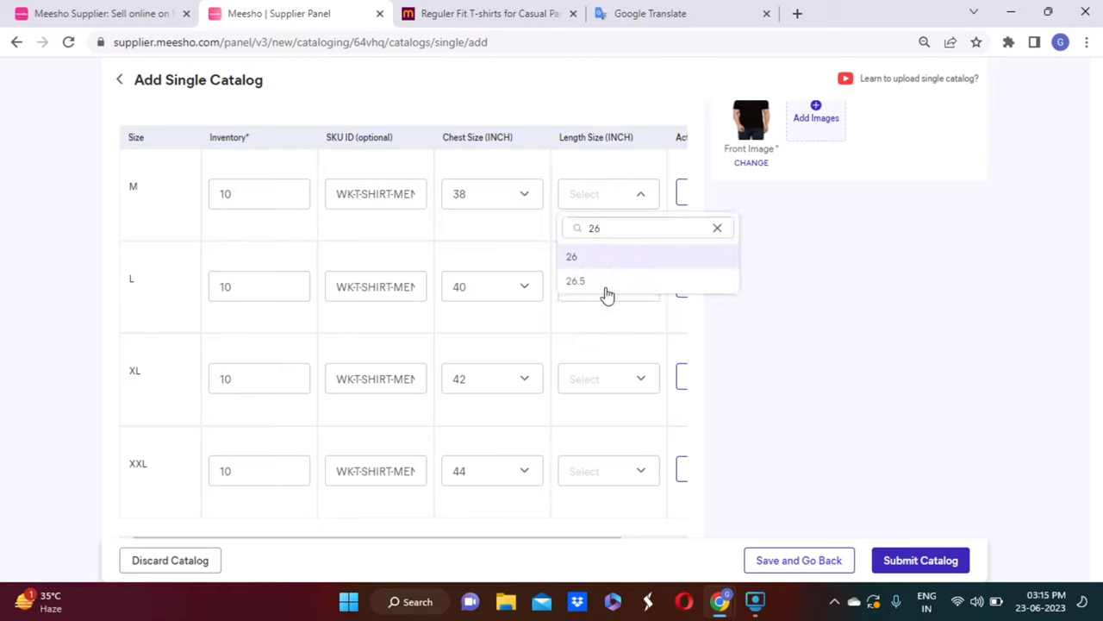
key("Return")
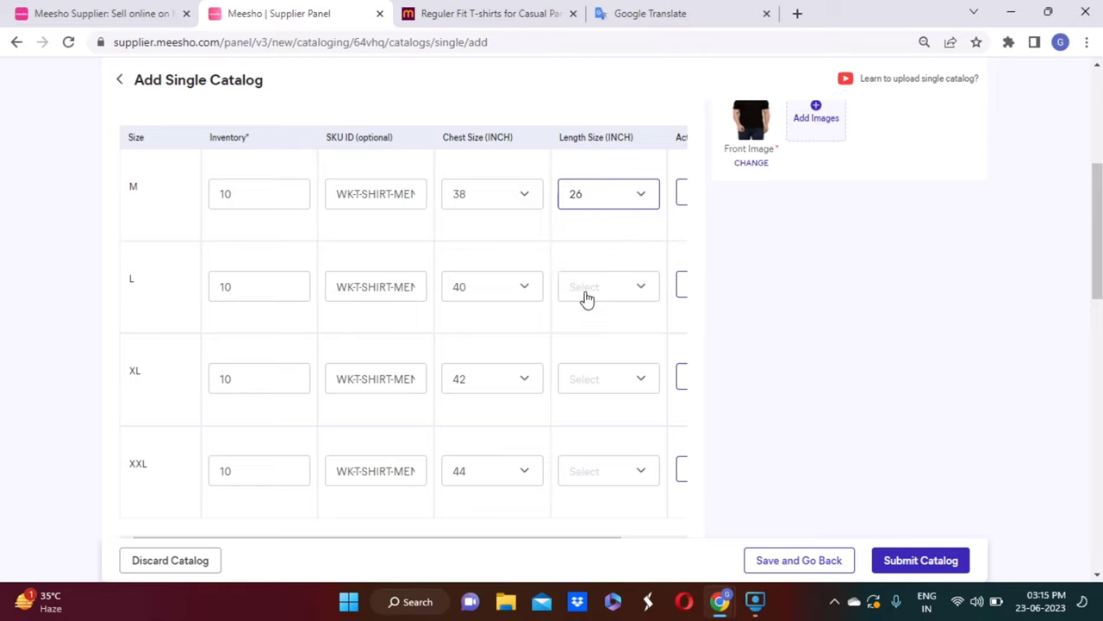
left_click(585, 298)
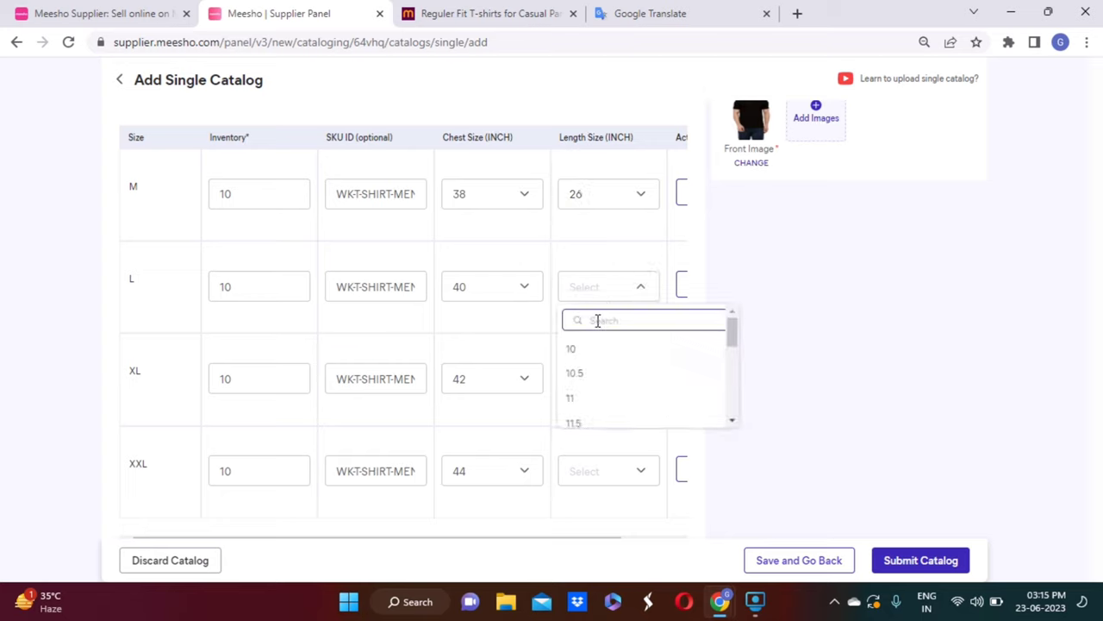
type("27")
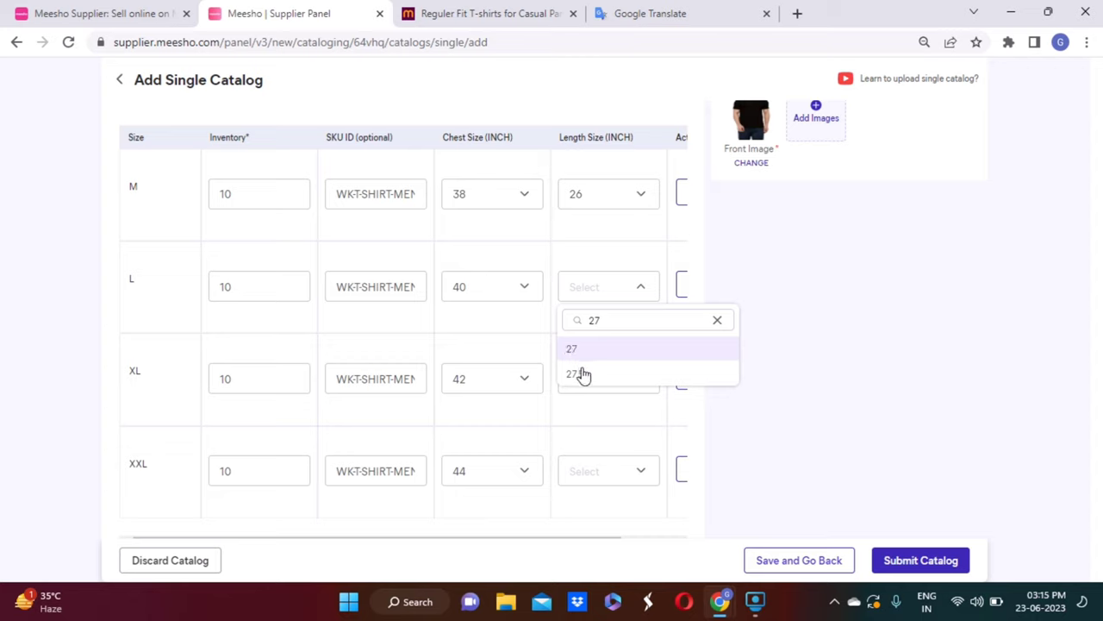
key("Return")
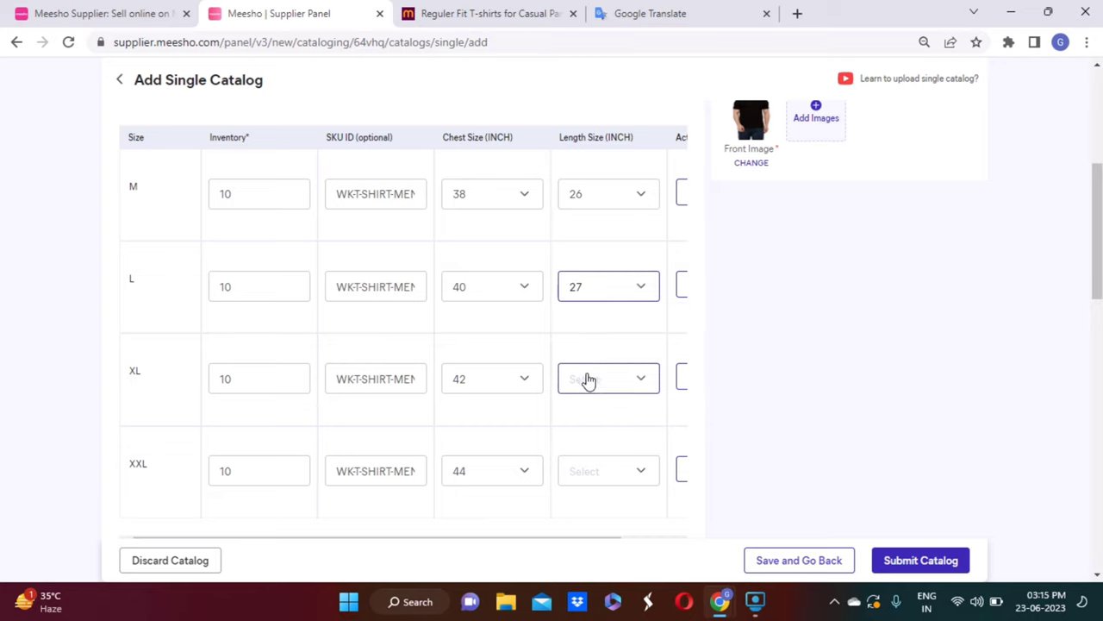
left_click(597, 396)
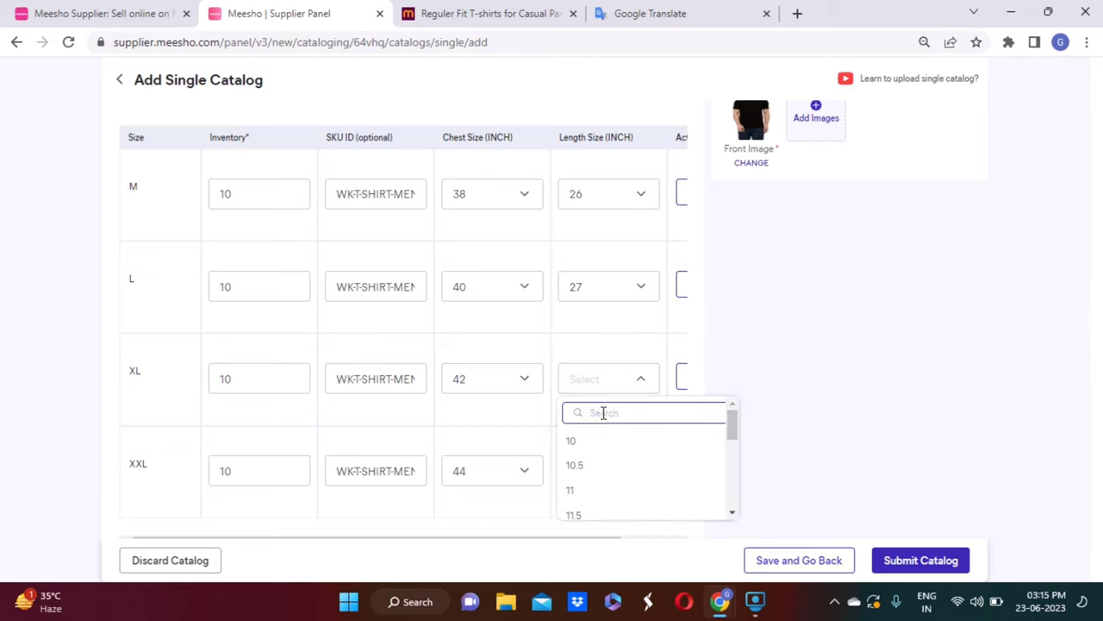
type("28")
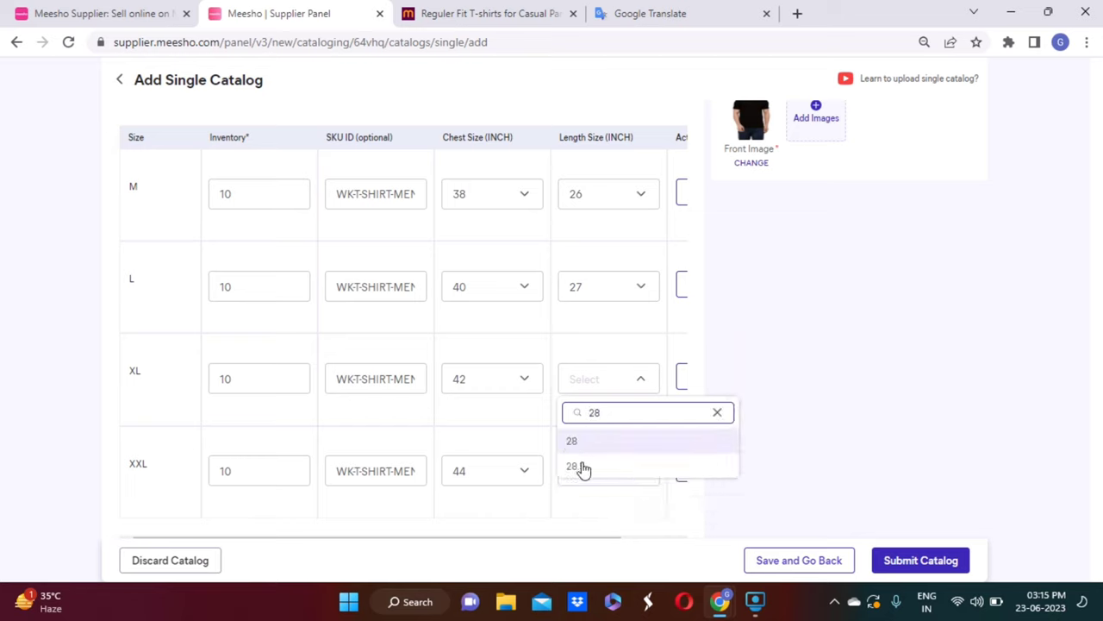
key("Return")
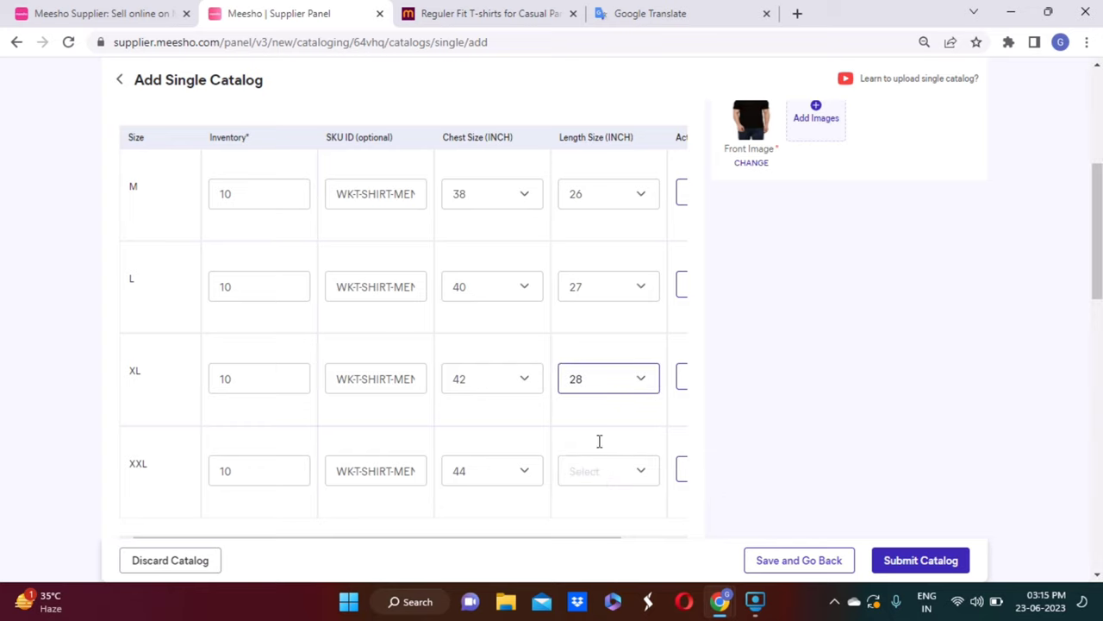
Set the length size to 29 inches for size XXL in the size table
left_click(601, 444)
left_click(600, 465)
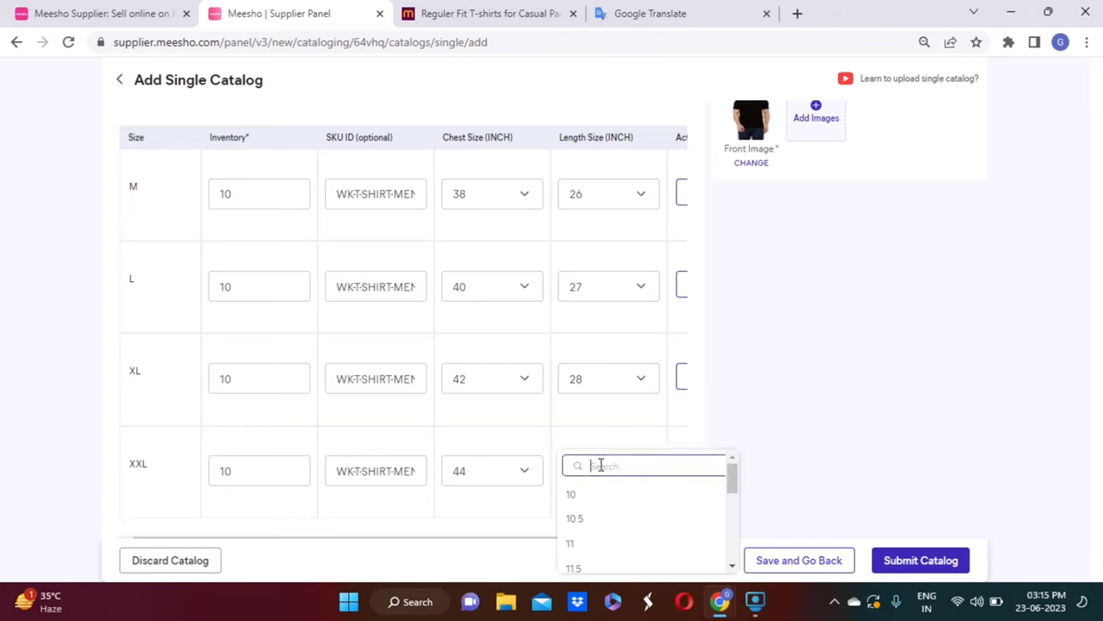
type("29")
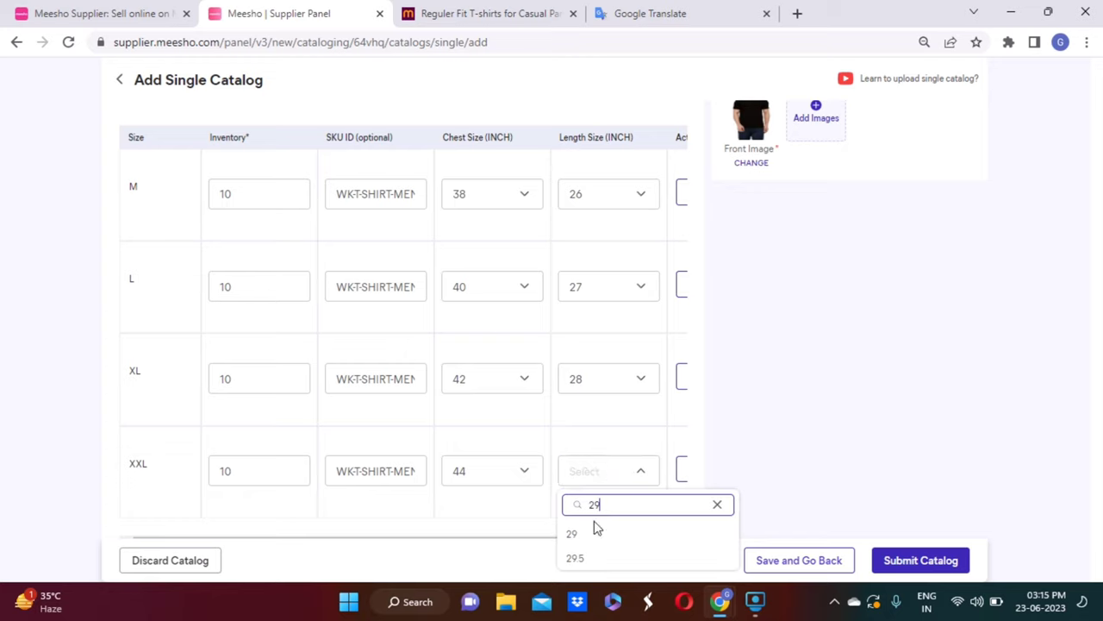
left_click(572, 534)
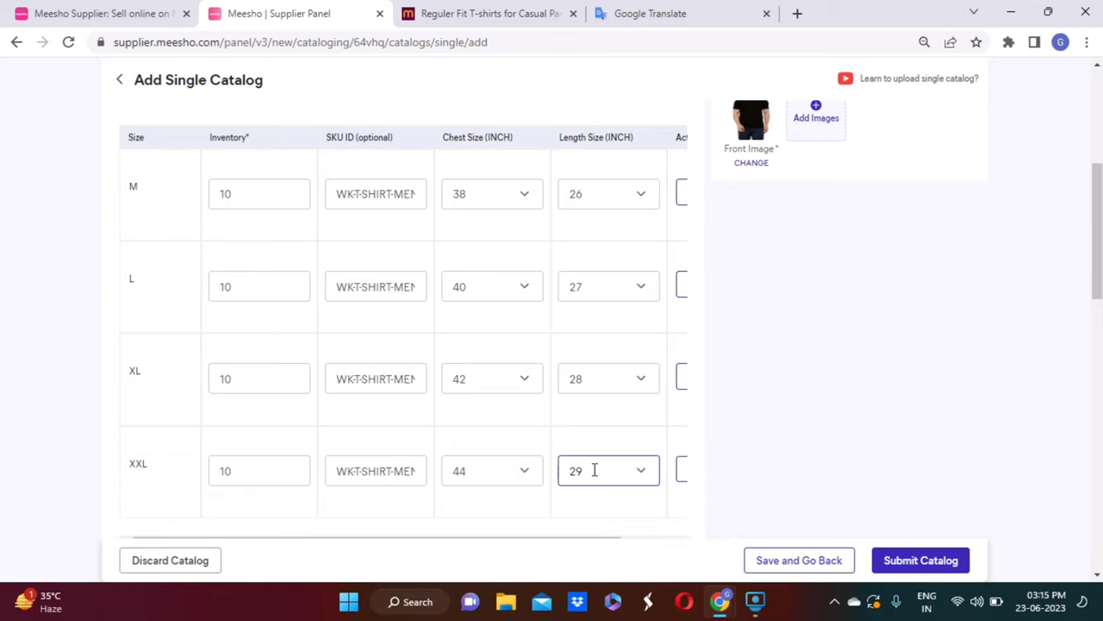
Review the black T-shirt's size table, SKU IDs, product details, pricing and other attributes down to the description
left_click_drag(1097, 233, 1097, 162)
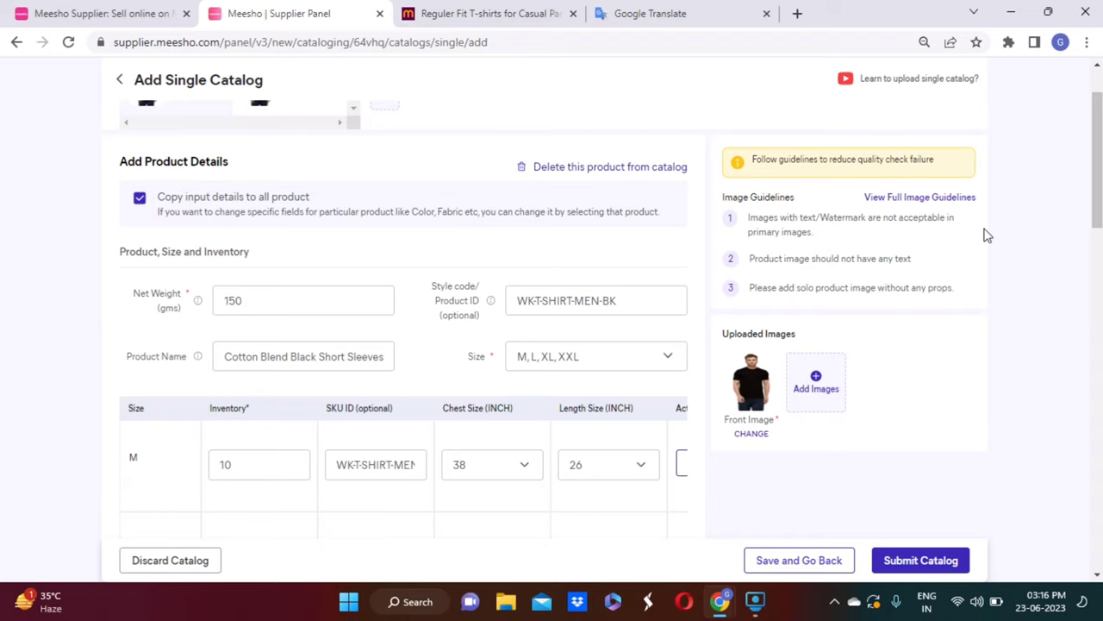
left_click_drag(1095, 157, 1078, 216)
left_click(284, 240)
left_click(367, 230)
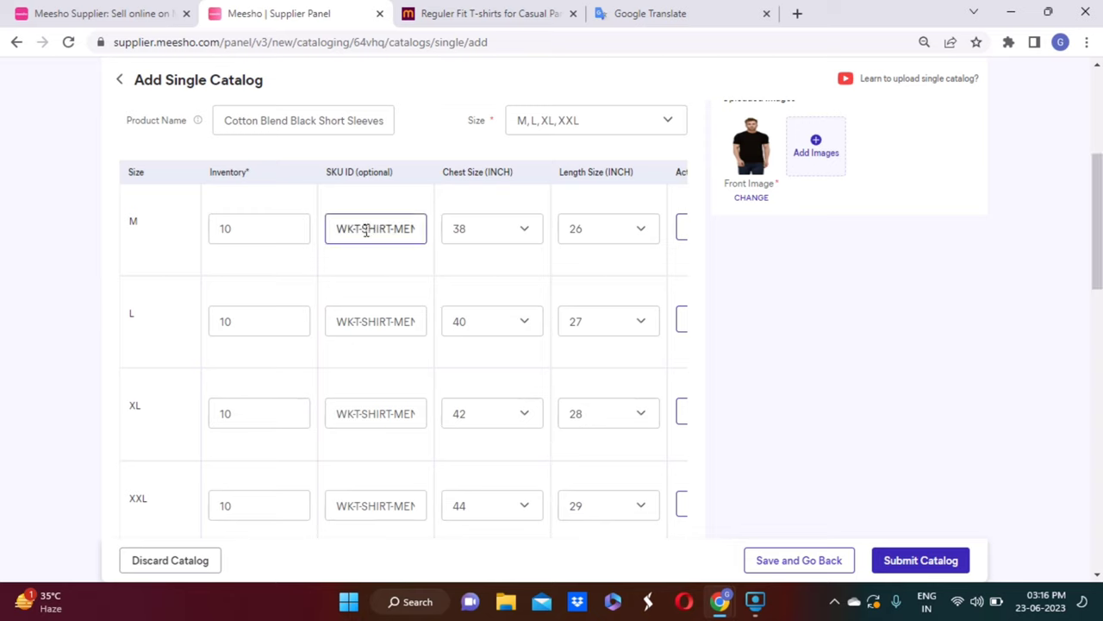
key("End")
left_click(408, 321)
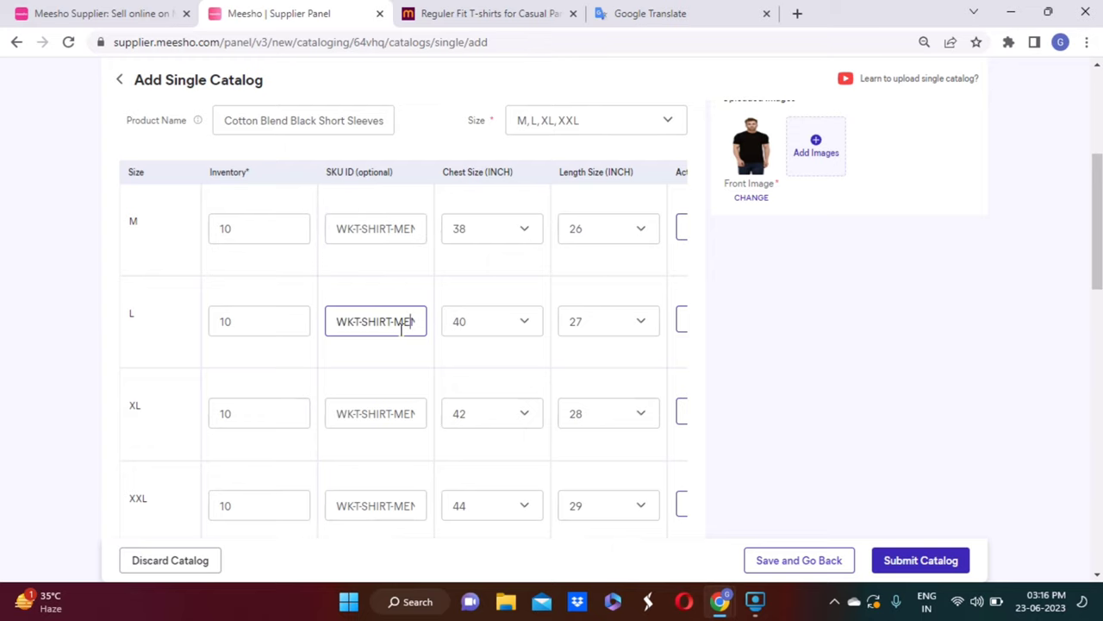
key("End")
left_click(435, 295)
scroll(403, 318, "down", 3)
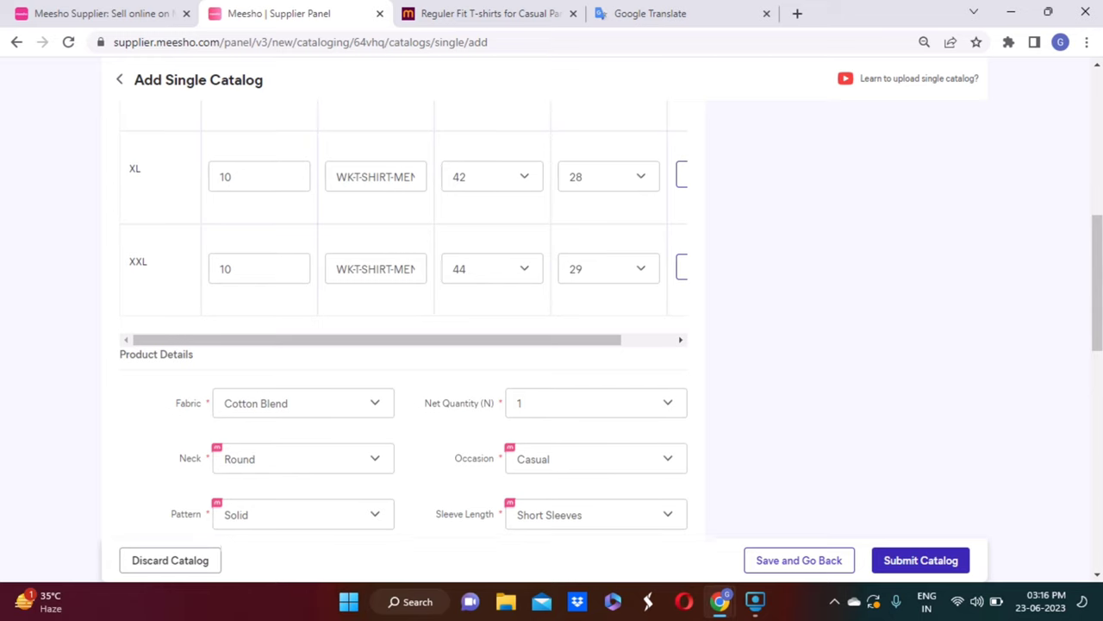
scroll(428, 389, "down", 1)
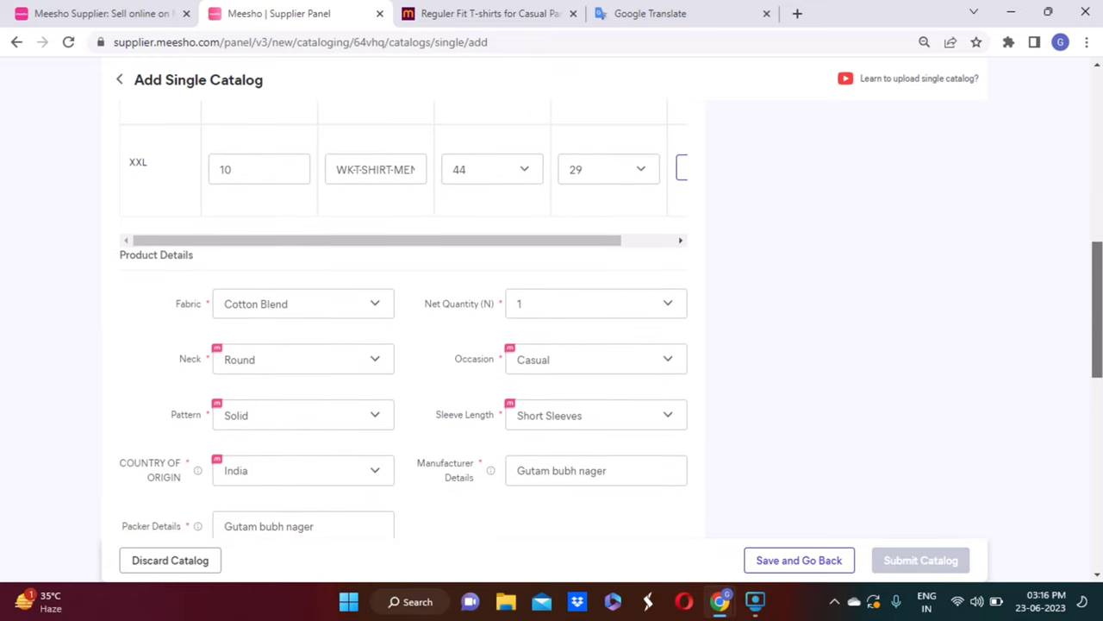
scroll(448, 439, "down", 3)
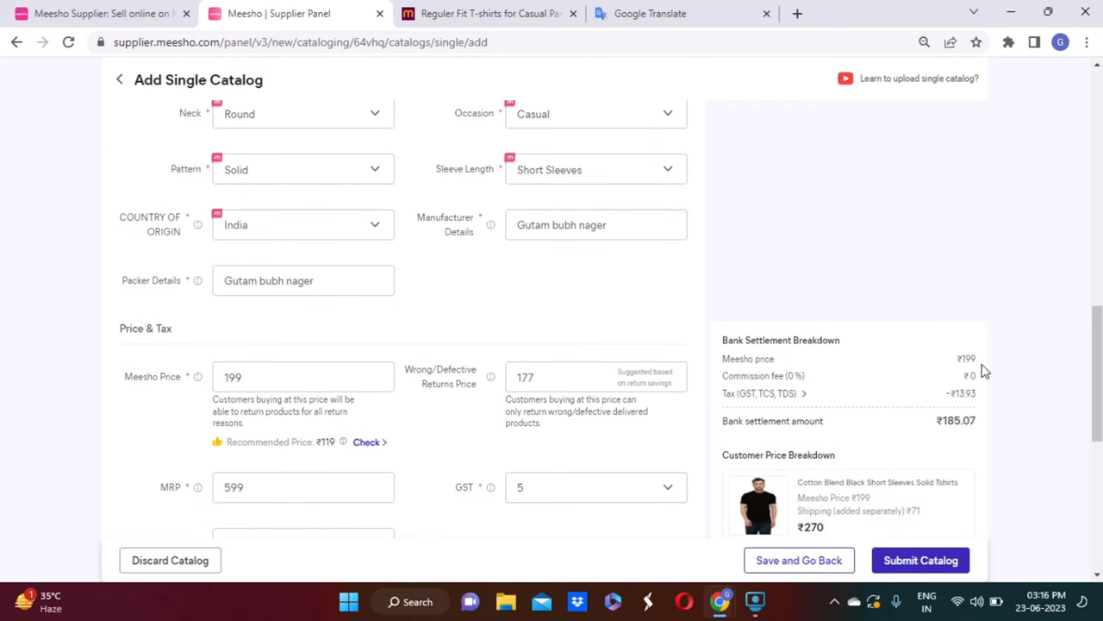
left_click_drag(1098, 372, 1098, 446)
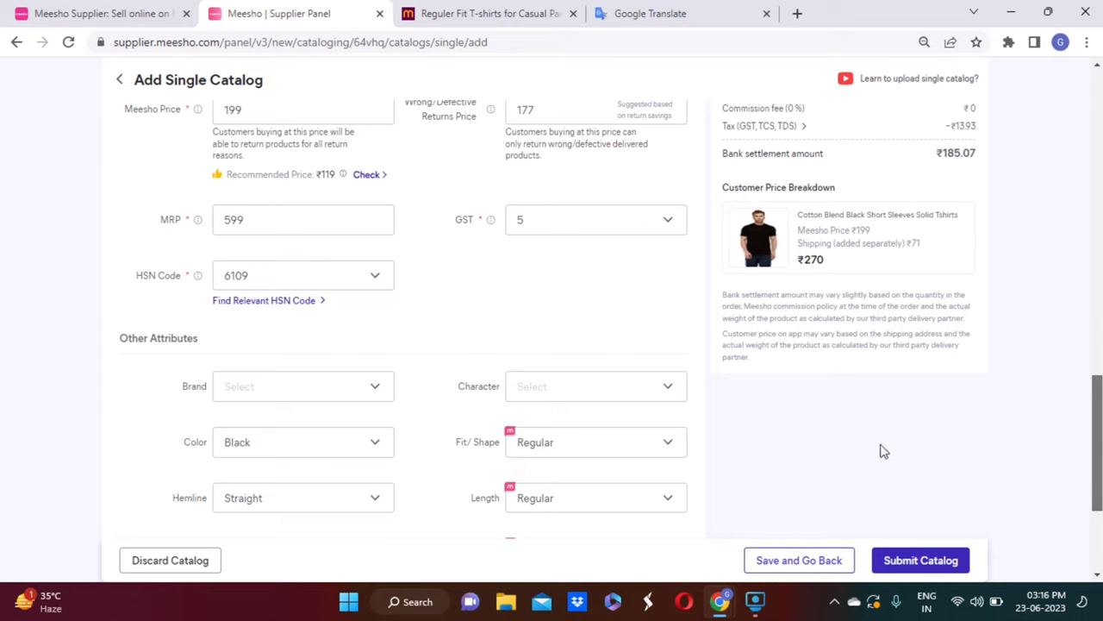
scroll(1043, 399, "down", 2)
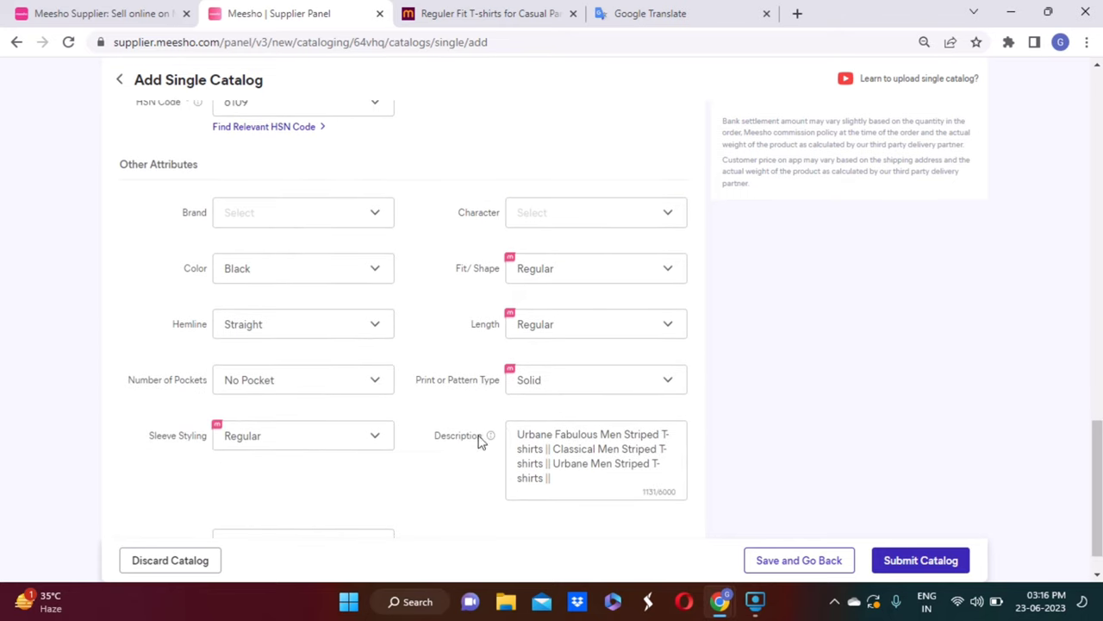
Add the images T-shirt-BK-01, T-shirt-BK-02 and T-shirt-BK-03 to the black T-shirt's uploaded images
left_click_drag(1098, 478, 1088, 164)
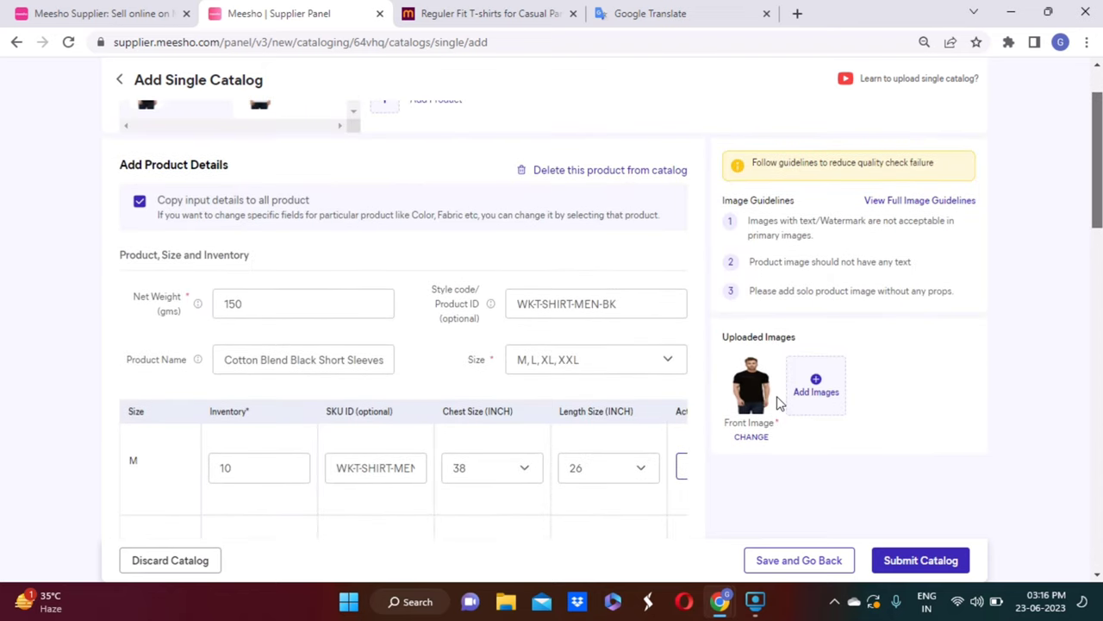
left_click(810, 389)
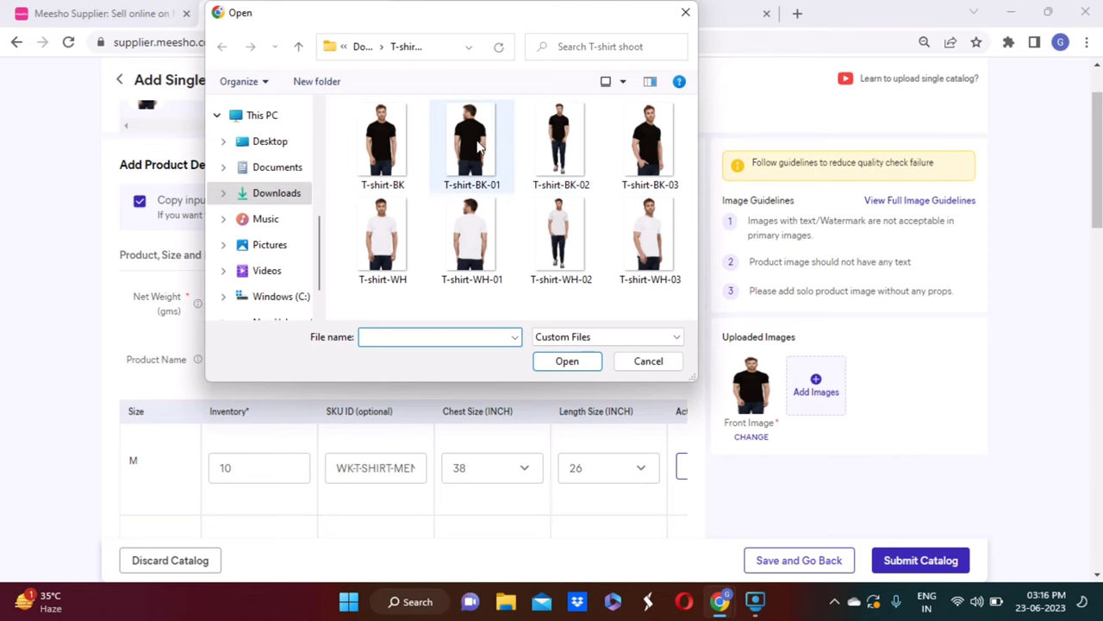
double_click(477, 147)
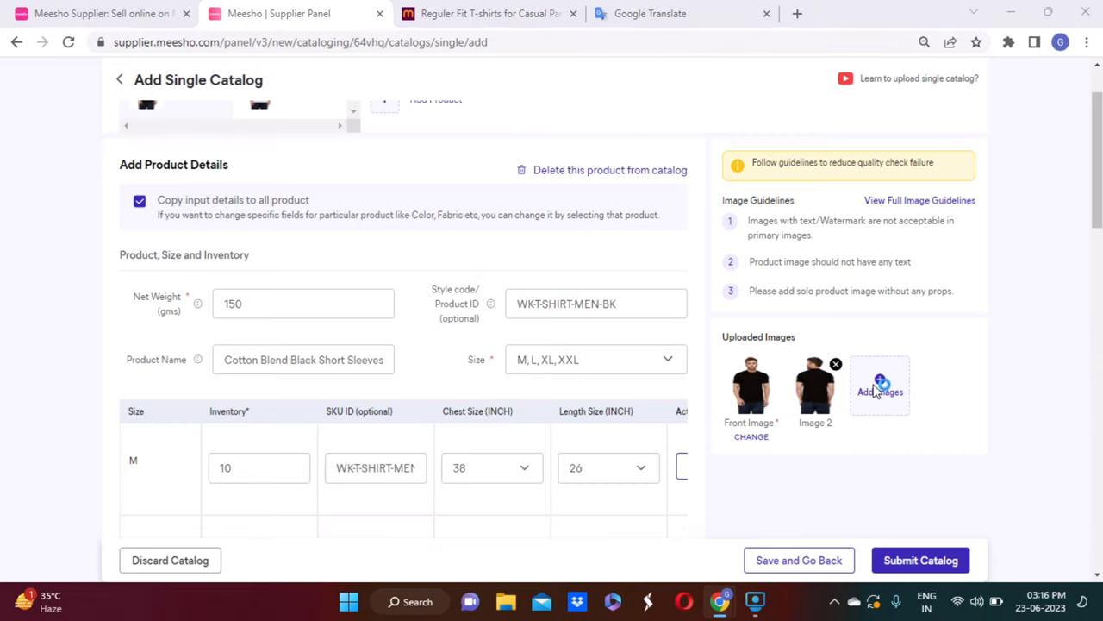
left_click(879, 386)
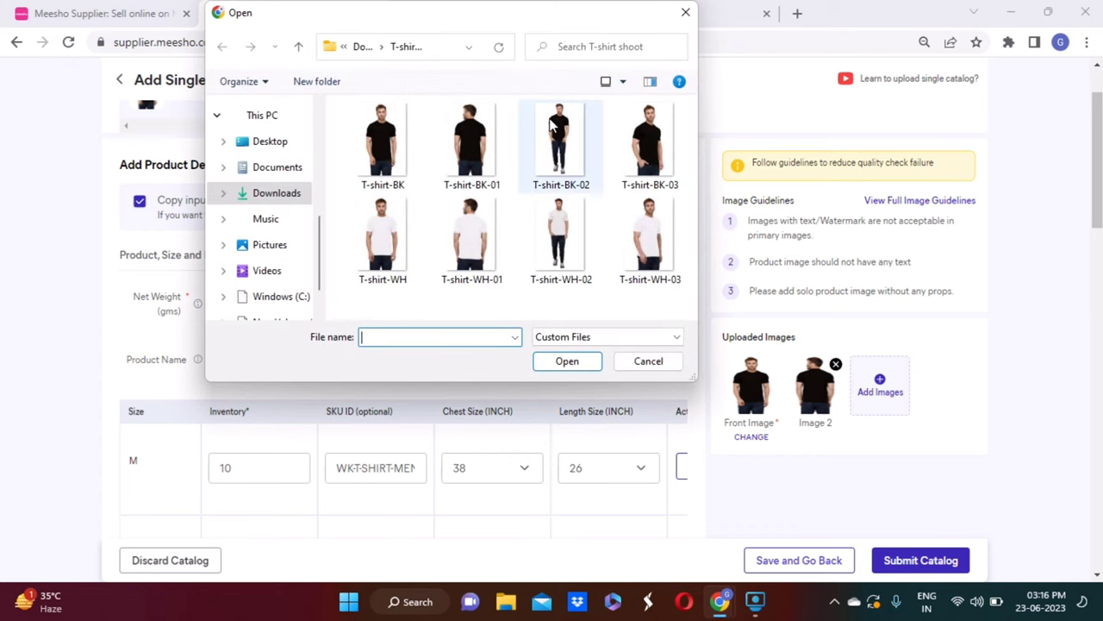
double_click(562, 142)
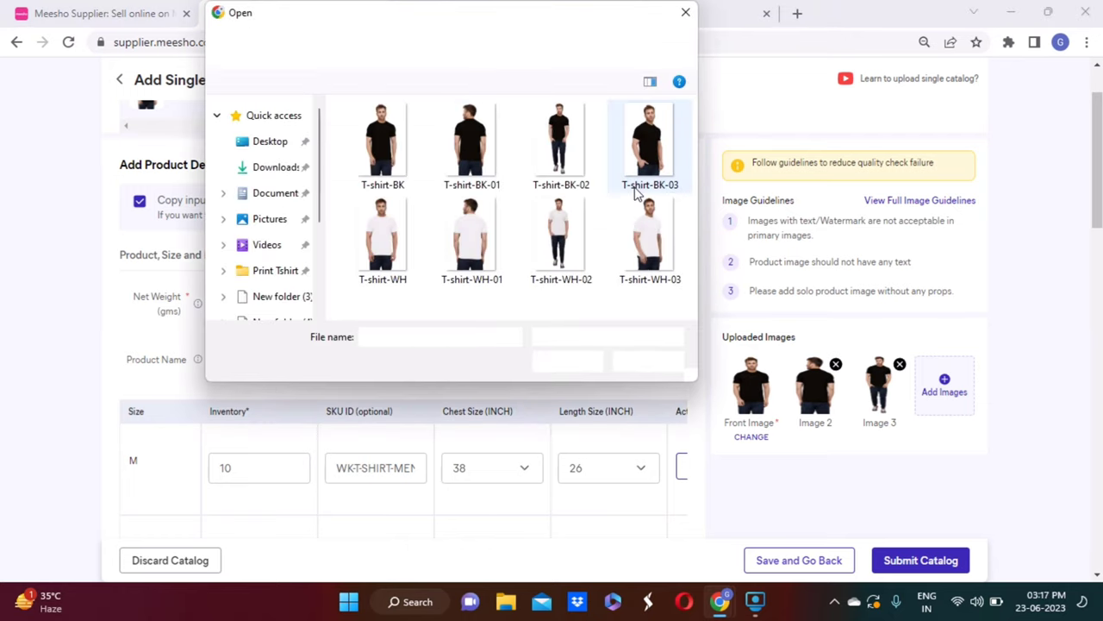
double_click(645, 140)
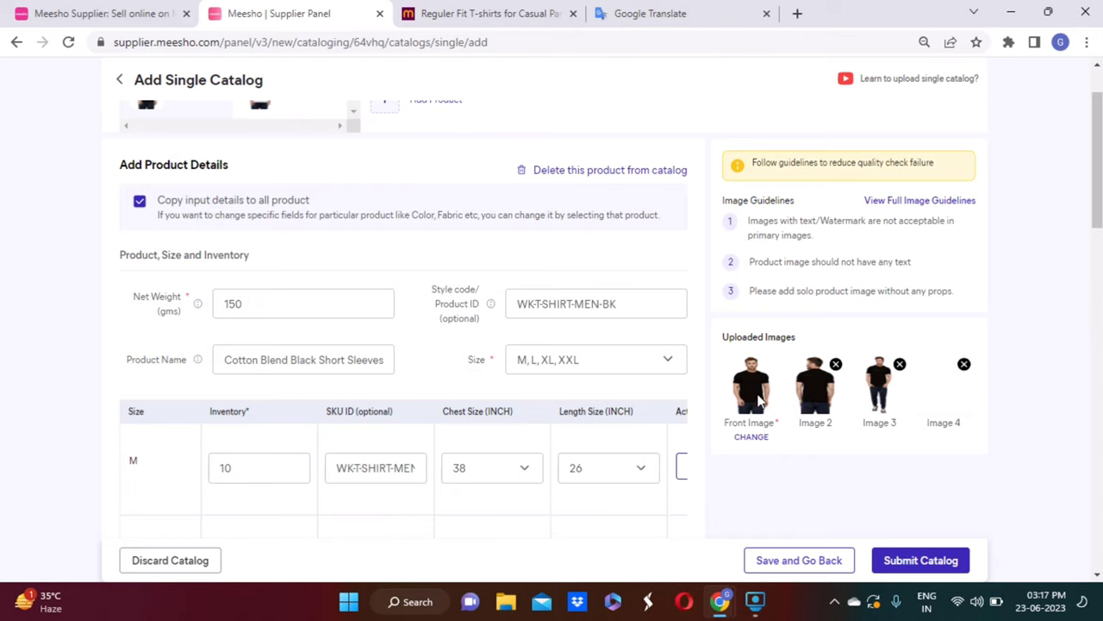
Select the black T-shirt's whole style code, and switch to the details of Product 2, the white T-shirt
left_click(579, 308)
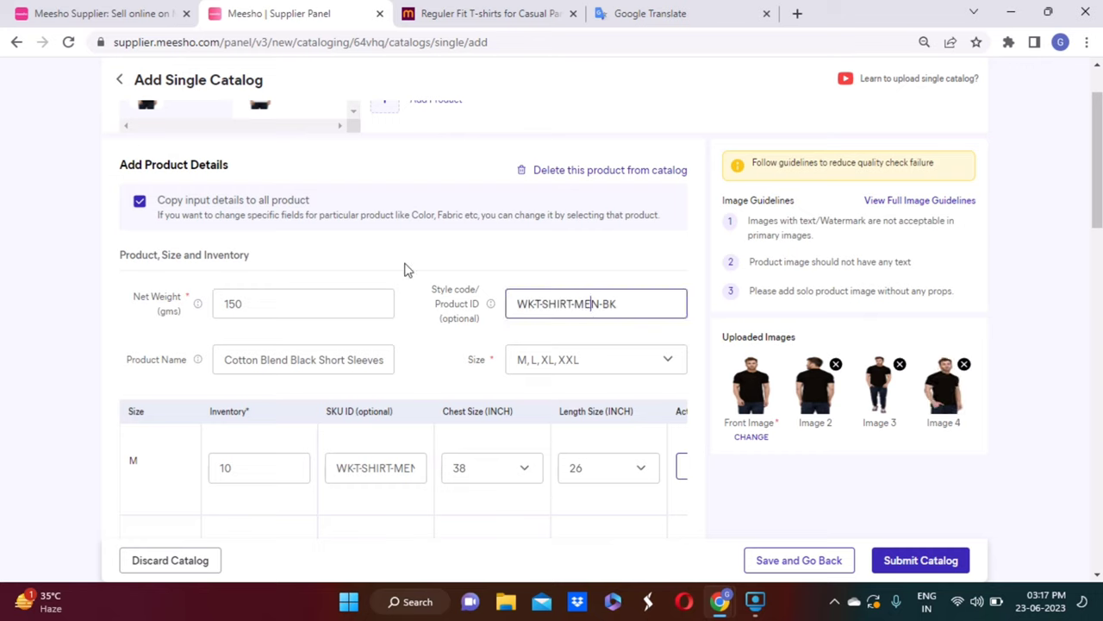
left_click(535, 309)
key("ctrl+a")
scroll(919, 271, "up", 1)
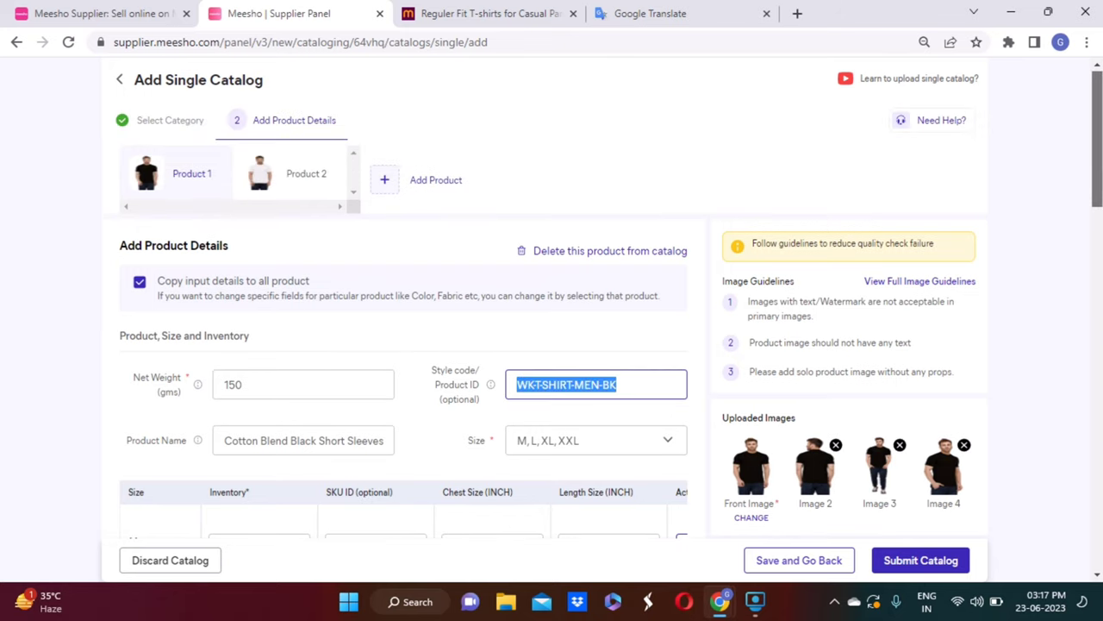
left_click(302, 185)
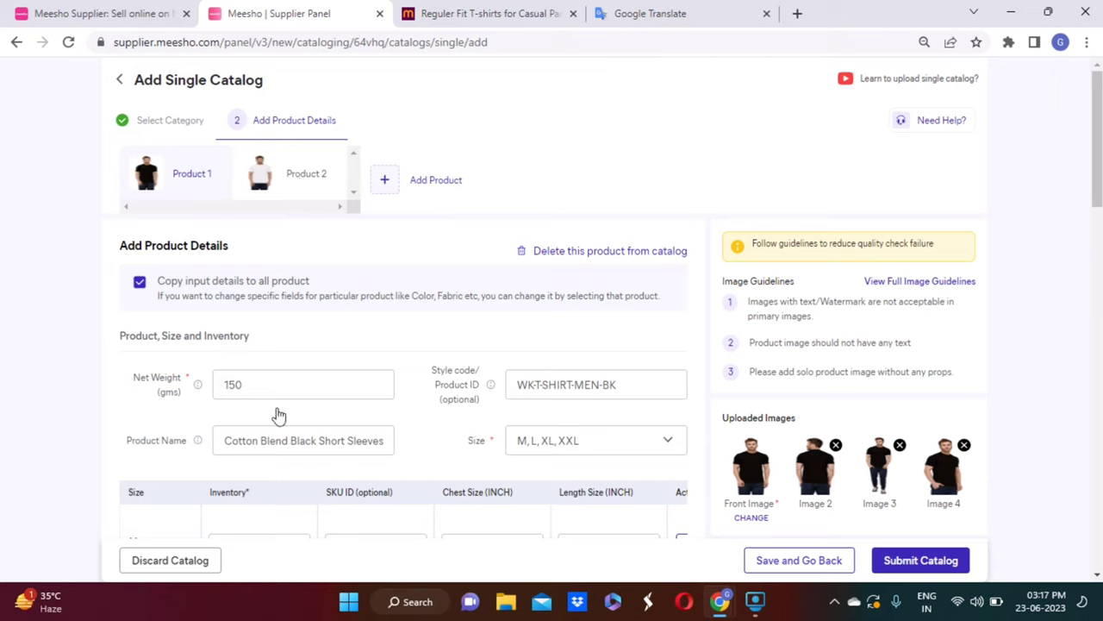
left_click(296, 175)
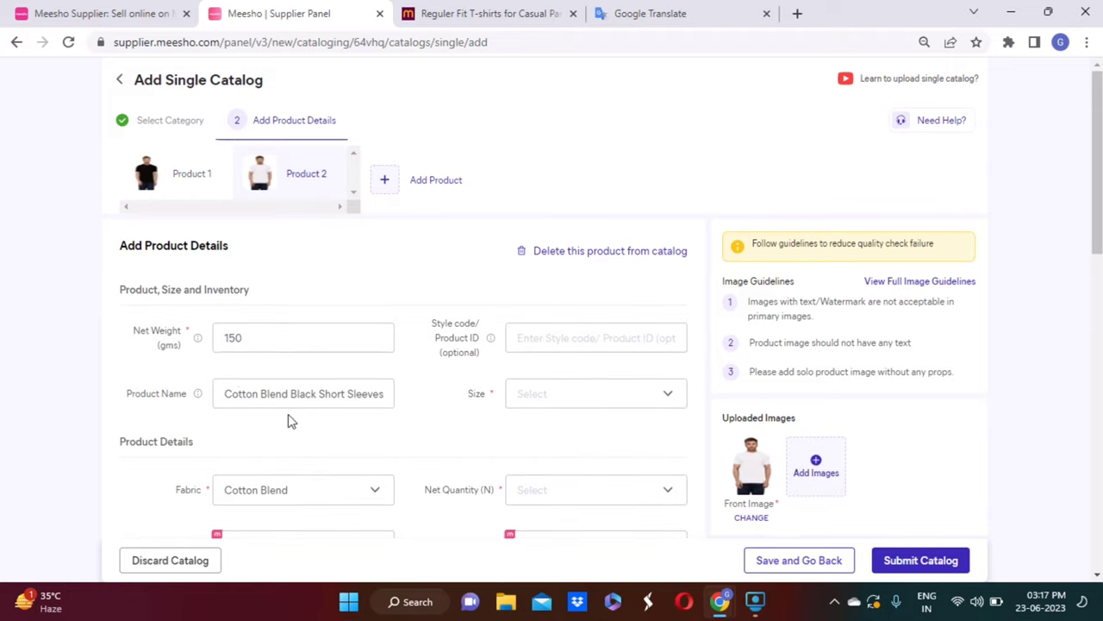
Set the white T-shirt's style code to WK-T-SHIRT-MEN-WH, based on the suggested WK-T-SHIRT-MEN-BK entry
left_click(544, 339)
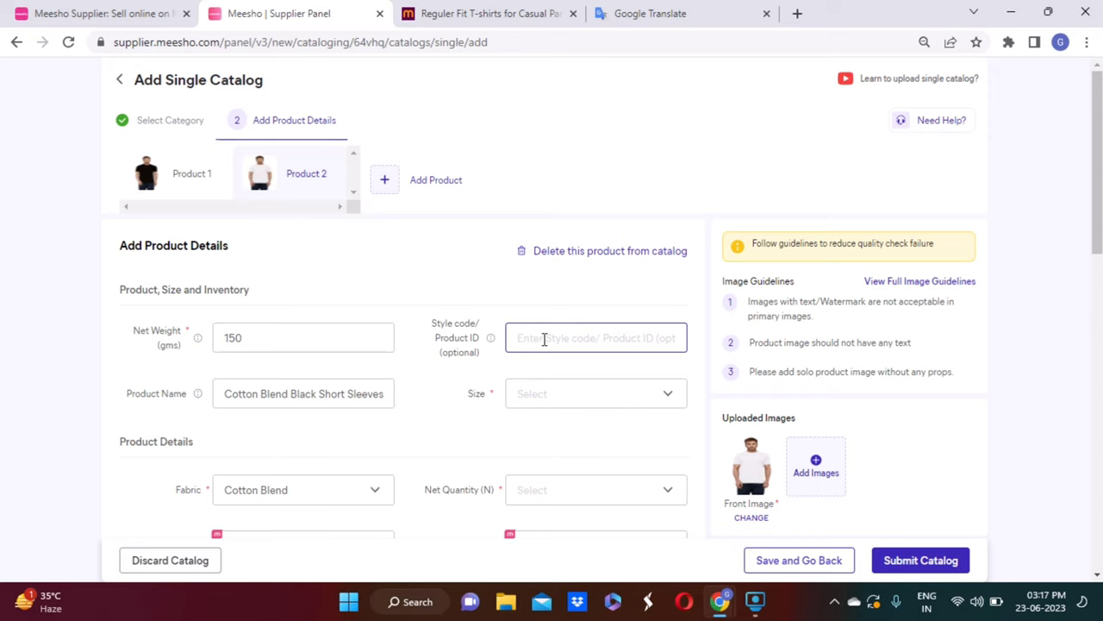
left_click(543, 337)
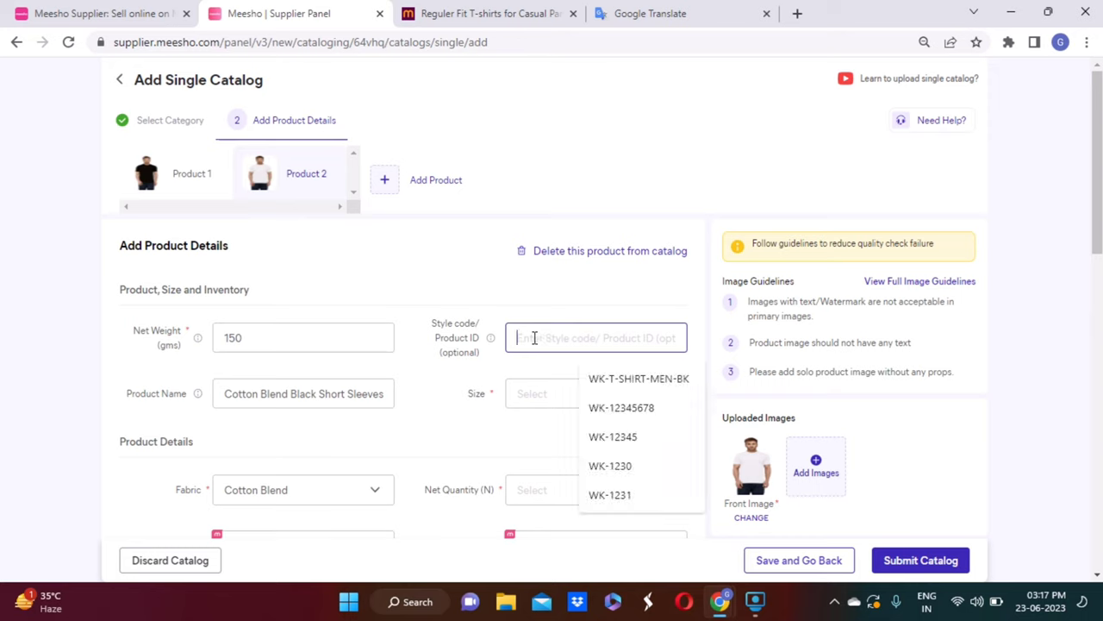
key("Down")
key("Return")
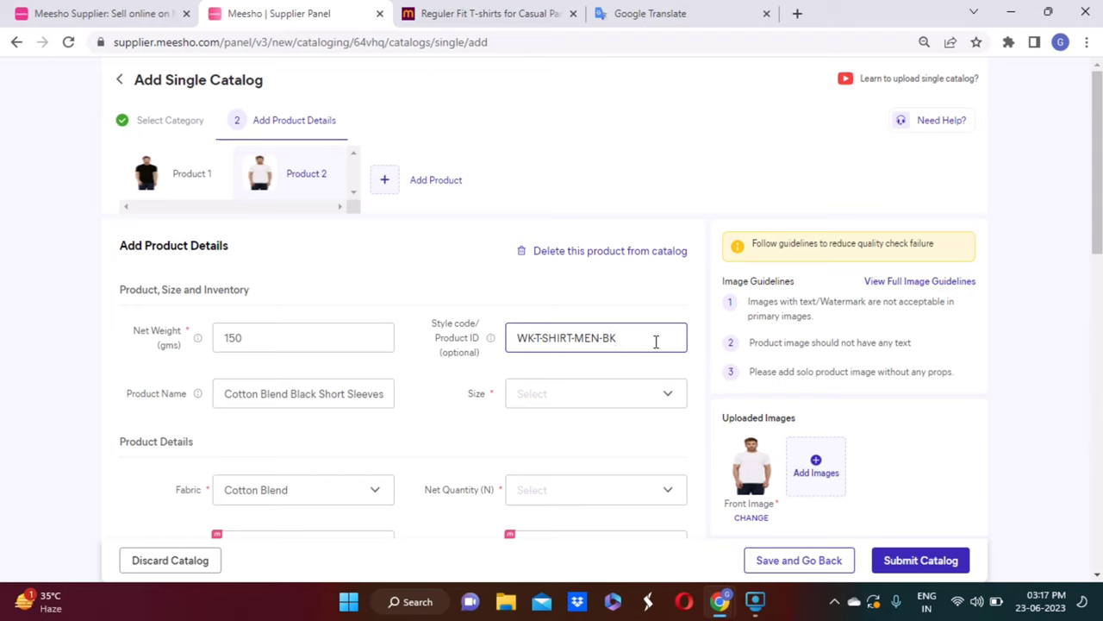
key("BackSpace")
key("BackSpace")
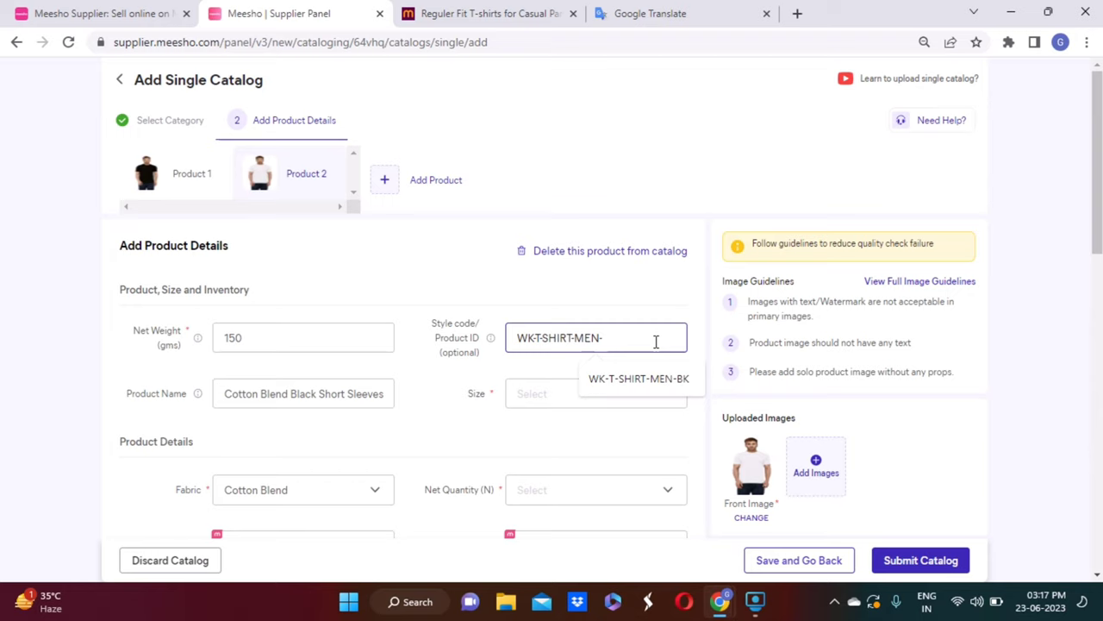
type("WH")
key("ctrl+a")
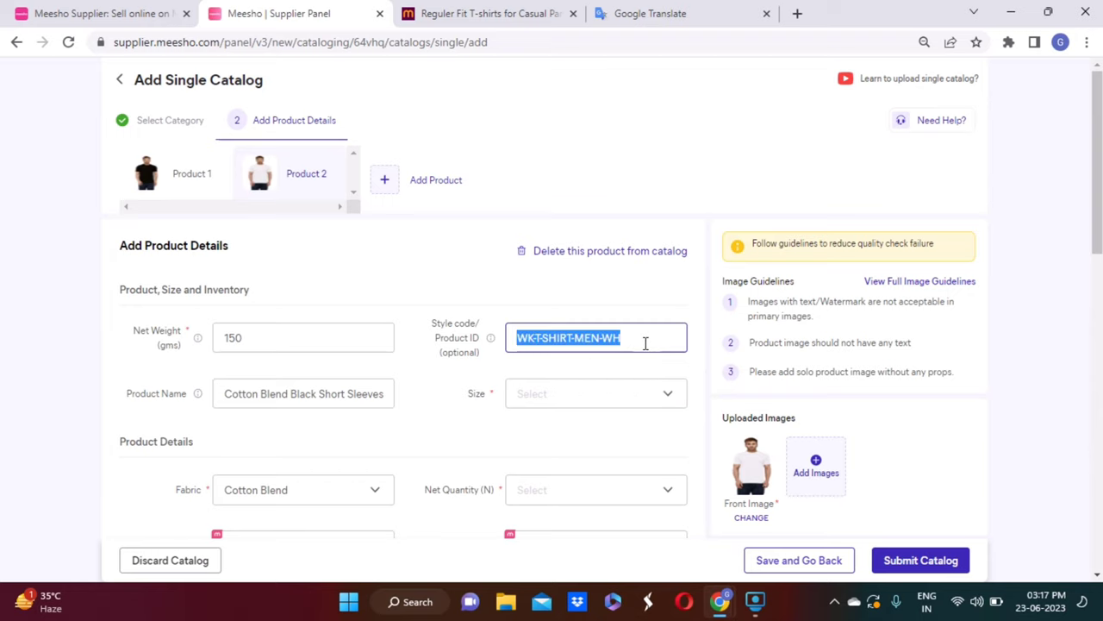
left_click(461, 395)
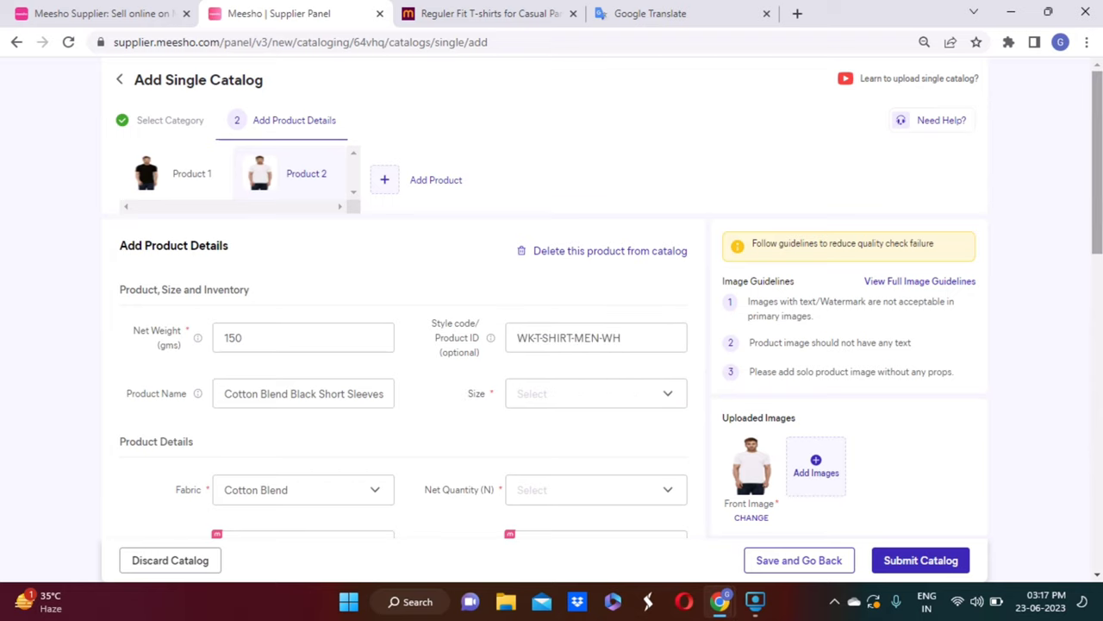
Replace the word Black with White in Product 2's product name
scroll(1097, 173, "down", 1)
scroll(574, 333, "down", 1)
left_click(304, 312)
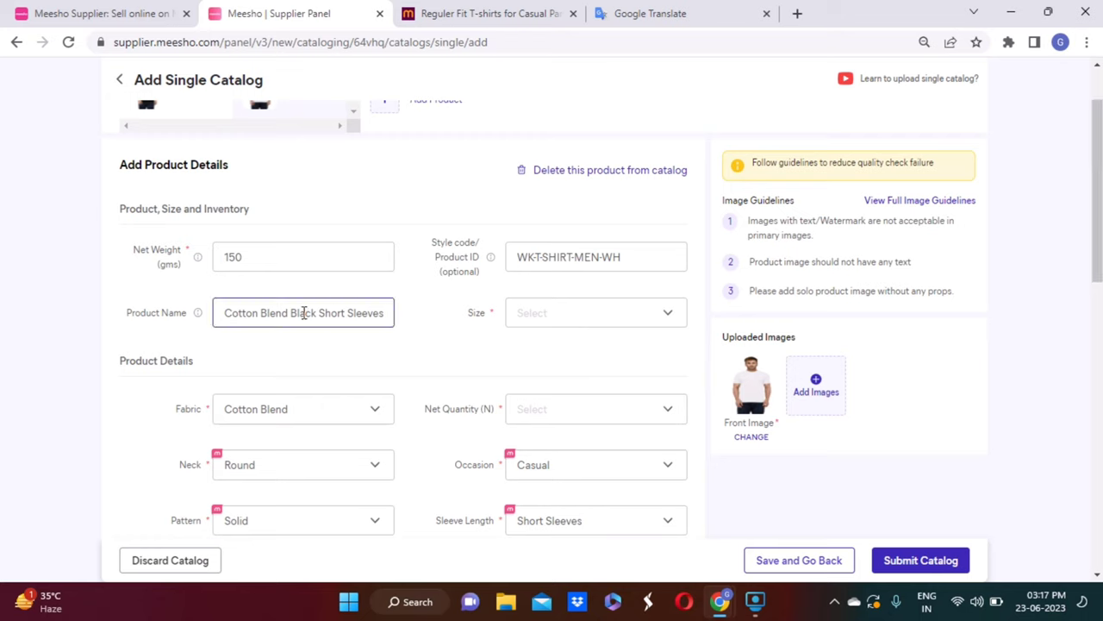
double_click(303, 313)
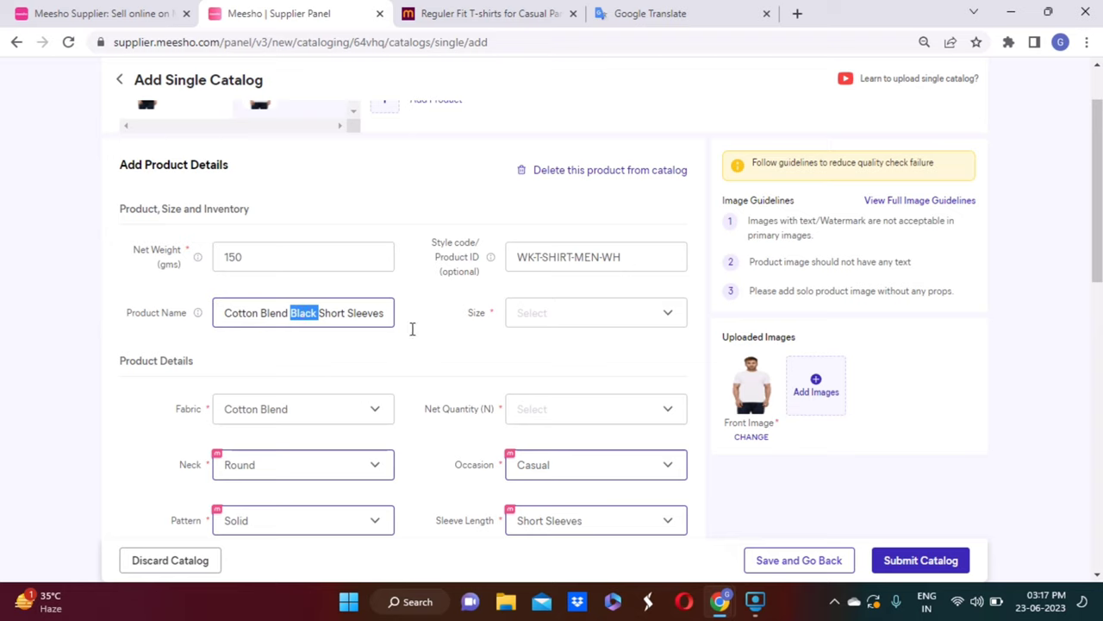
type("Whit")
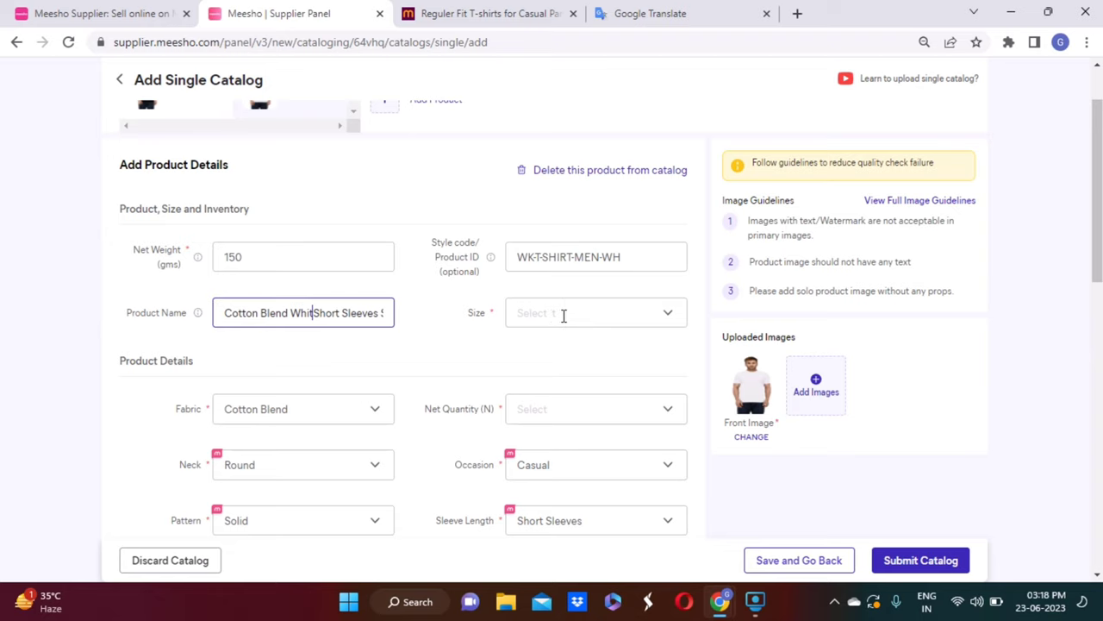
type("e")
Choose the sizes M, L, XL and XXL for the white T-shirt and apply the selection
left_click(563, 315)
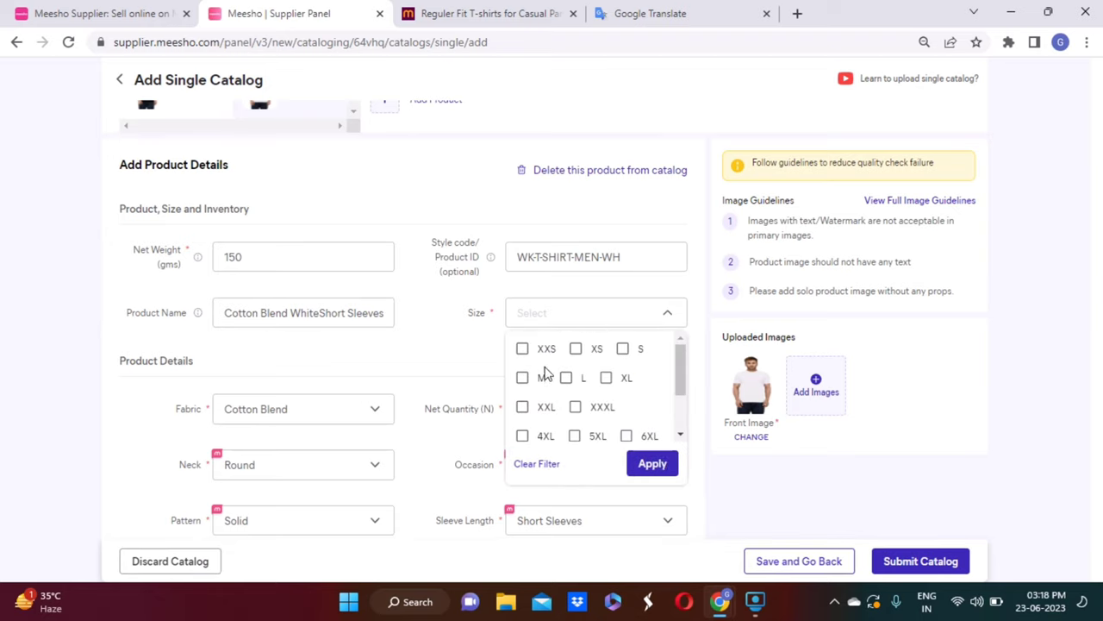
left_click(522, 377)
left_click(568, 379)
left_click(606, 378)
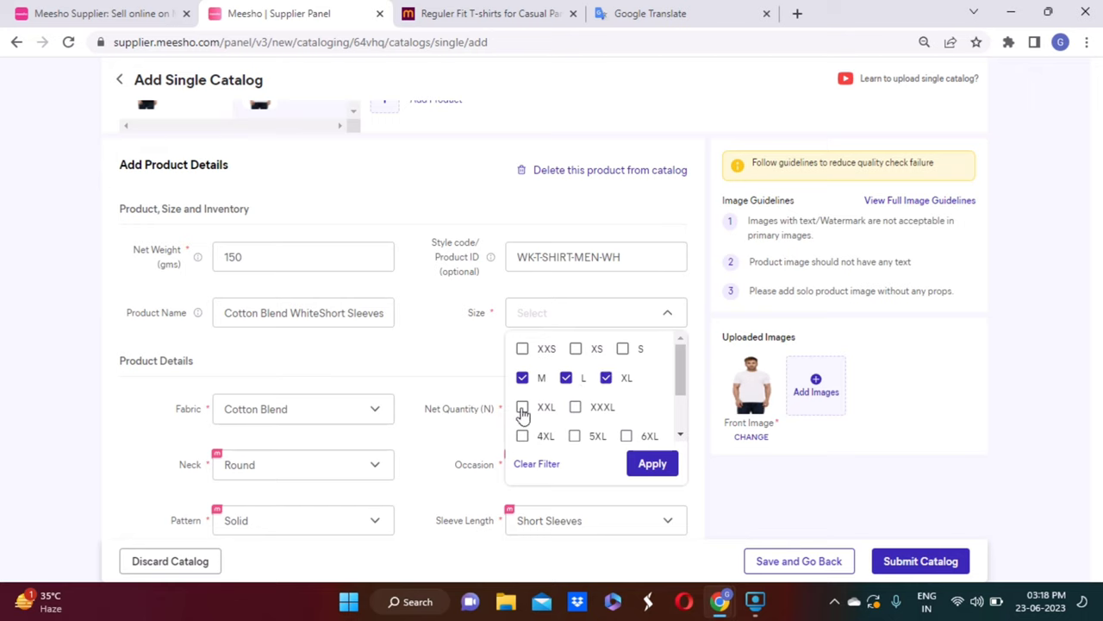
left_click(522, 409)
left_click(427, 422)
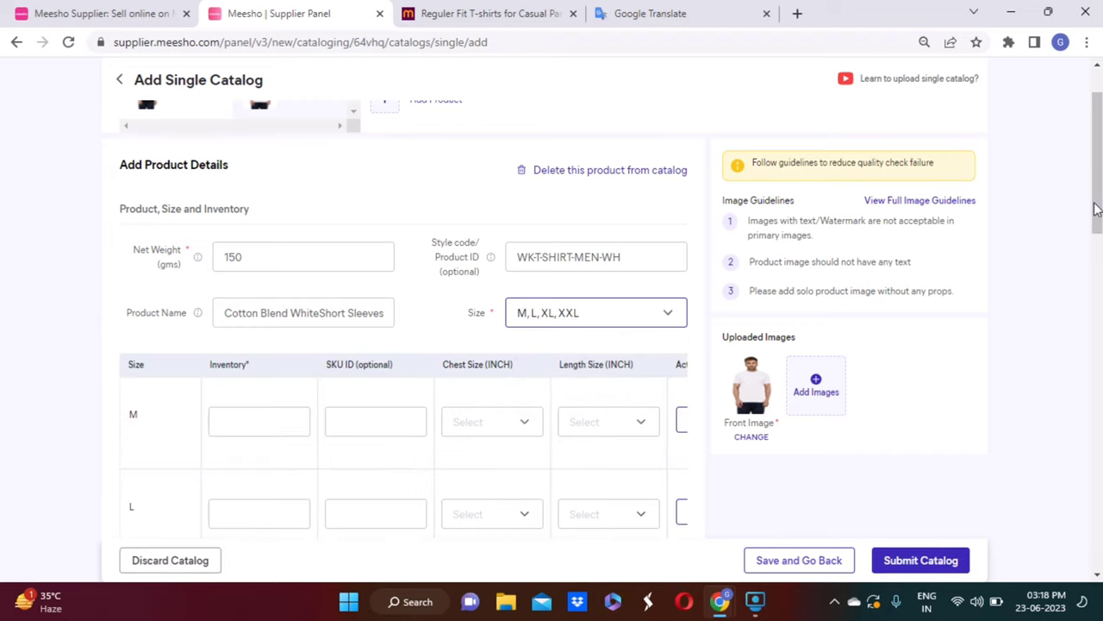
Set the white T-shirt's inventory to 10 for sizes M, XL and XXL
scroll(1098, 226, "down", 1)
scroll(1099, 226, "down", 2)
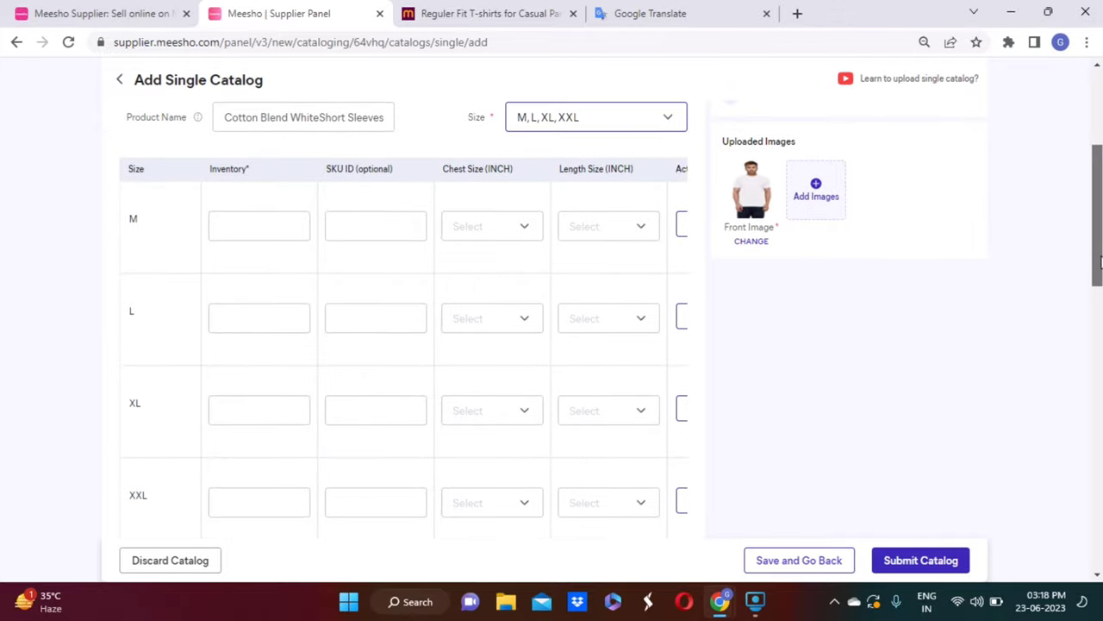
left_click(257, 215)
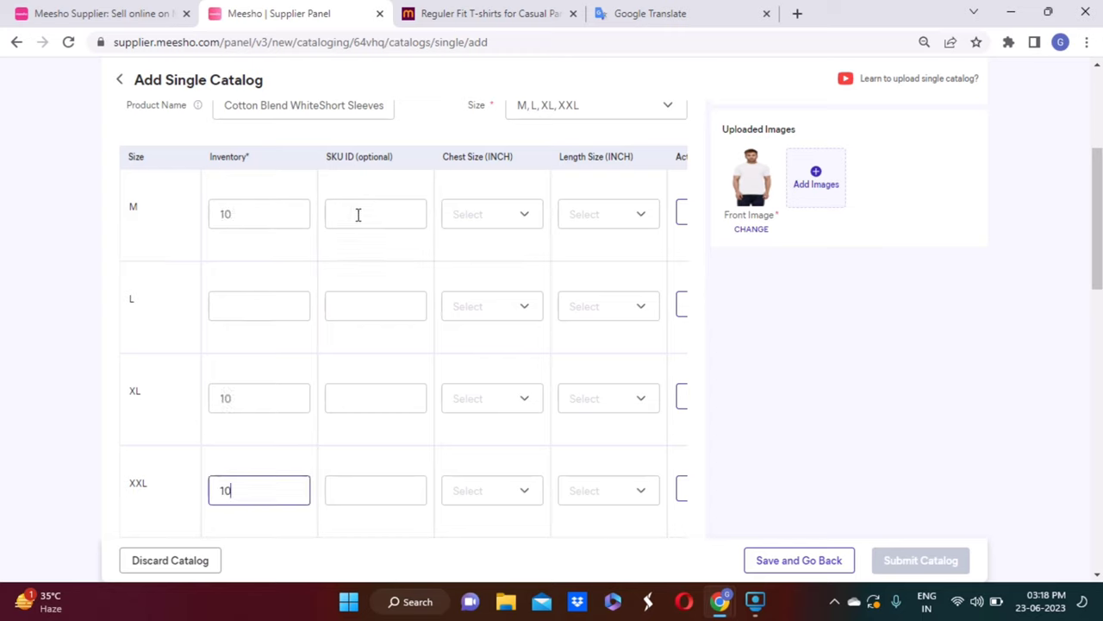
Set the SKU ID for size M of the white T-shirt to WK-T-SHIRT-MEN-WH-M
left_click(355, 214)
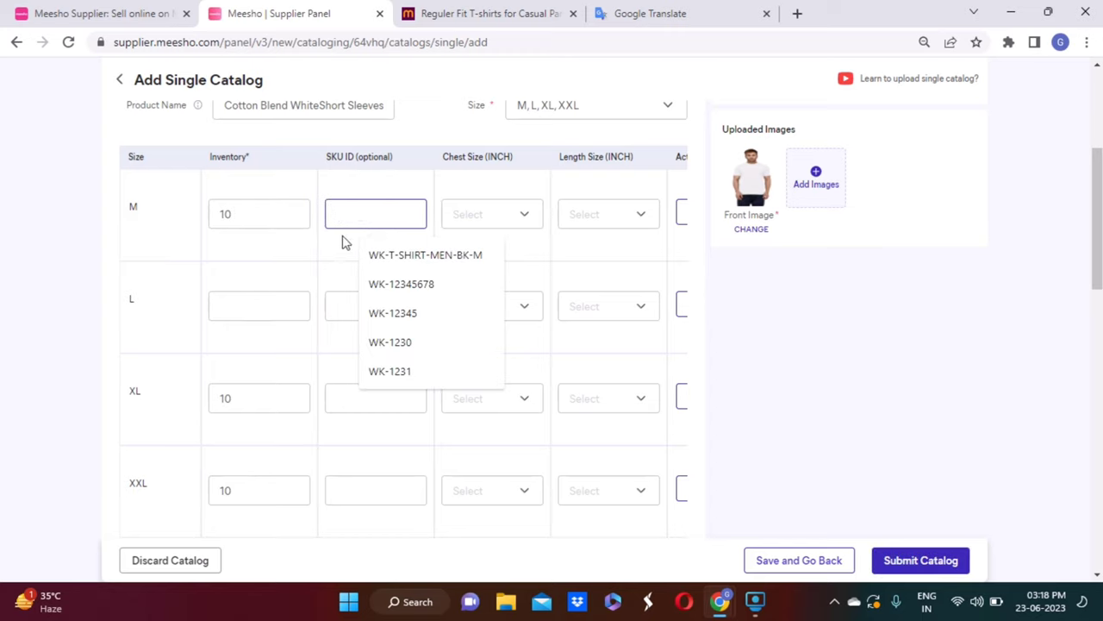
key("ctrl+v")
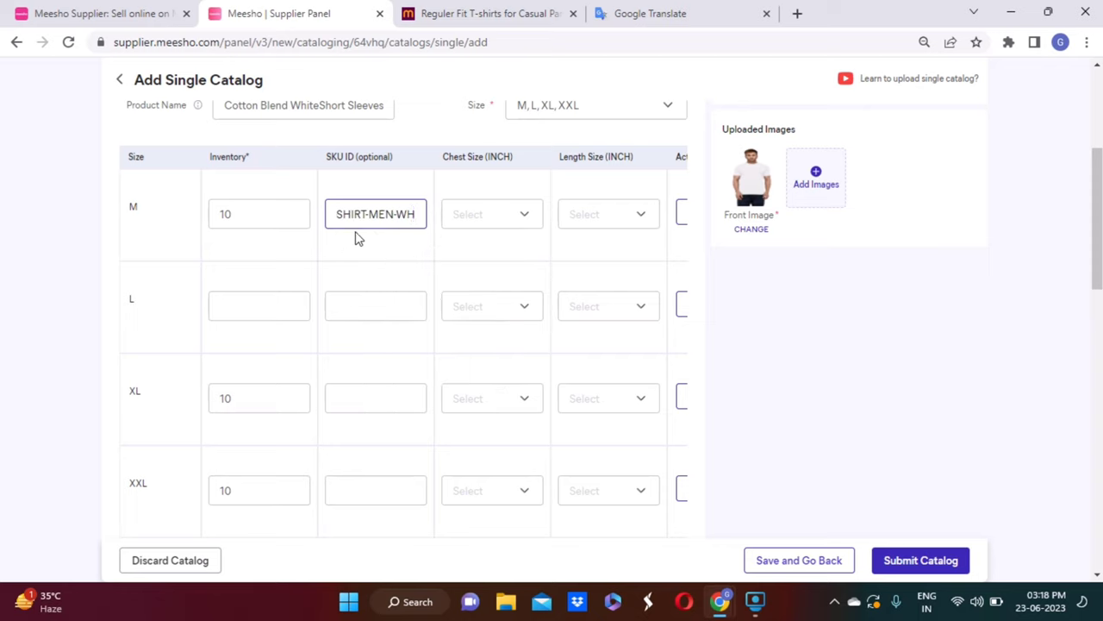
type("-")
Set the inventory for size L to 10 and paste the base code WK-T-SHIRT-MEN-WH- as the SKU ID for L, XL and XXL
left_click(267, 298)
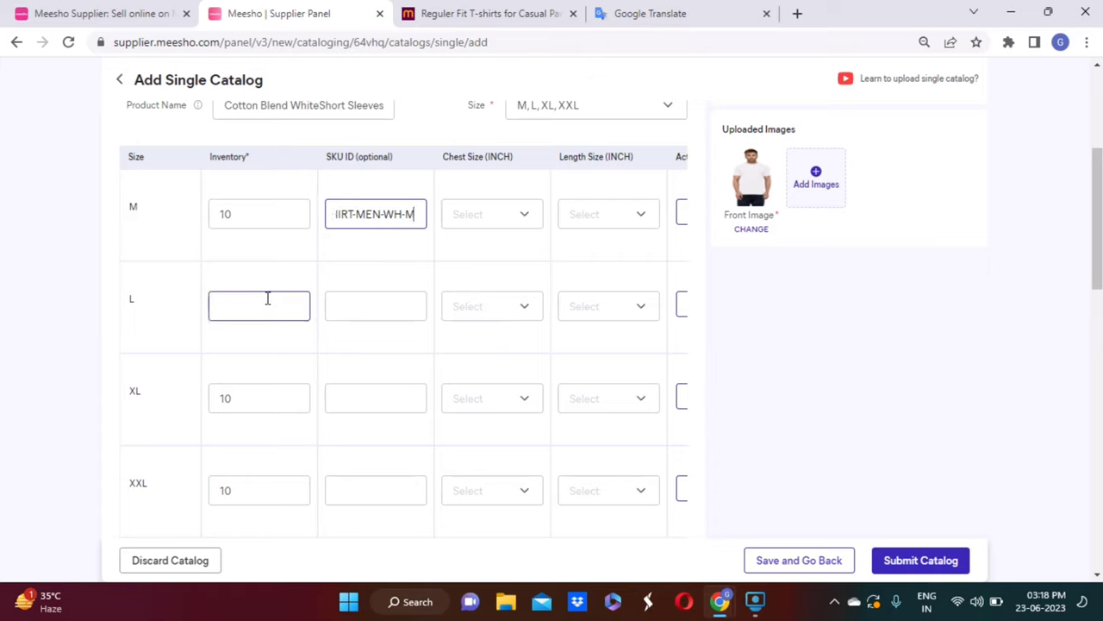
left_click(366, 308)
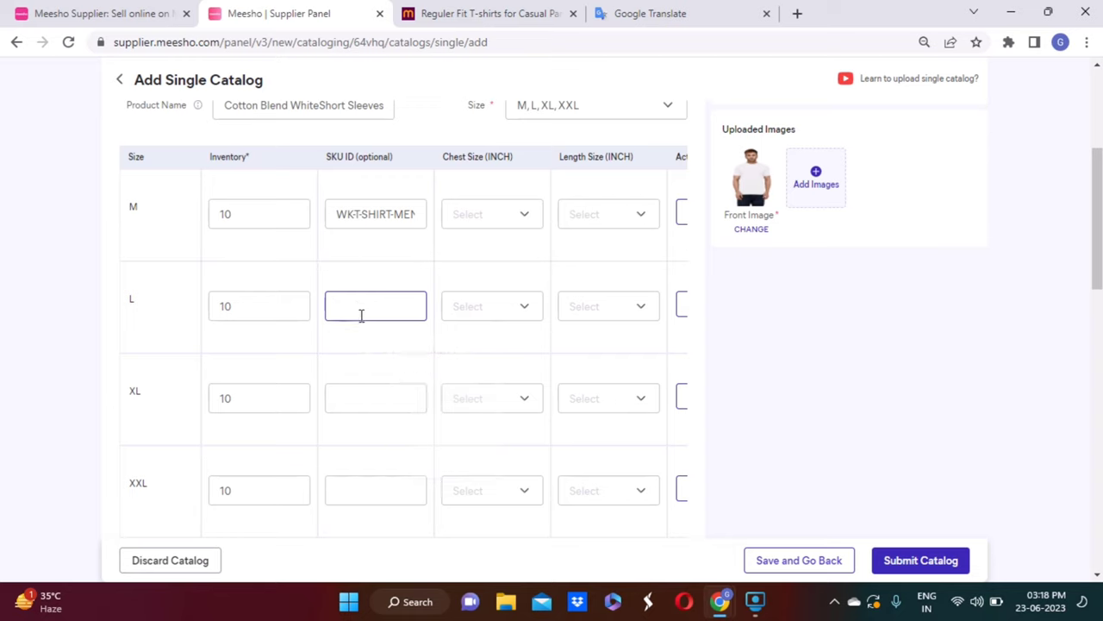
key("ctrl+v")
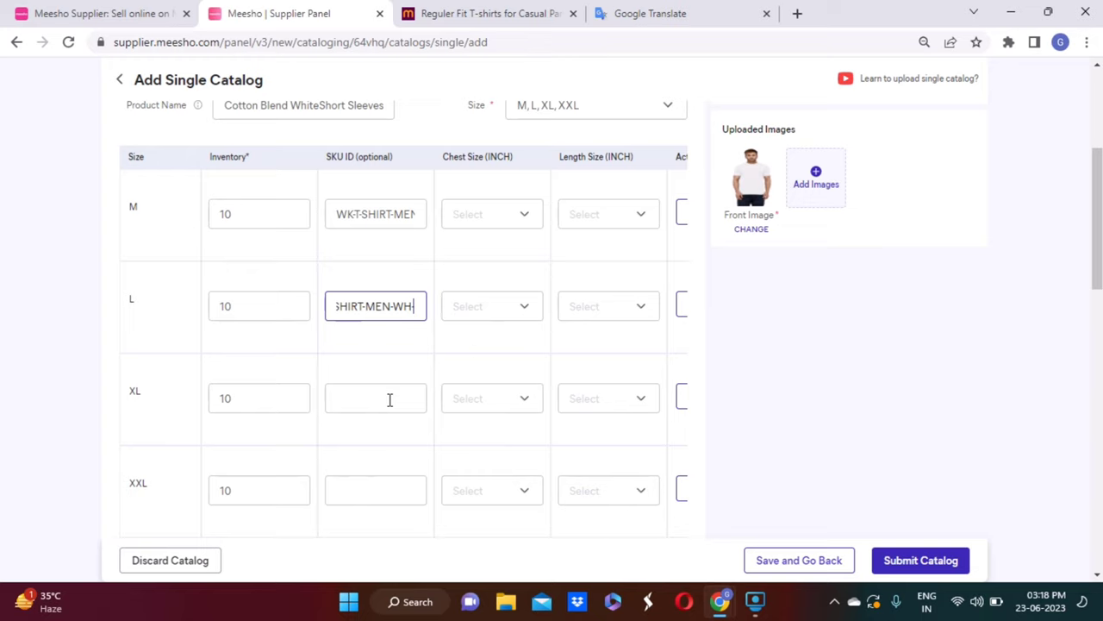
left_click(390, 399)
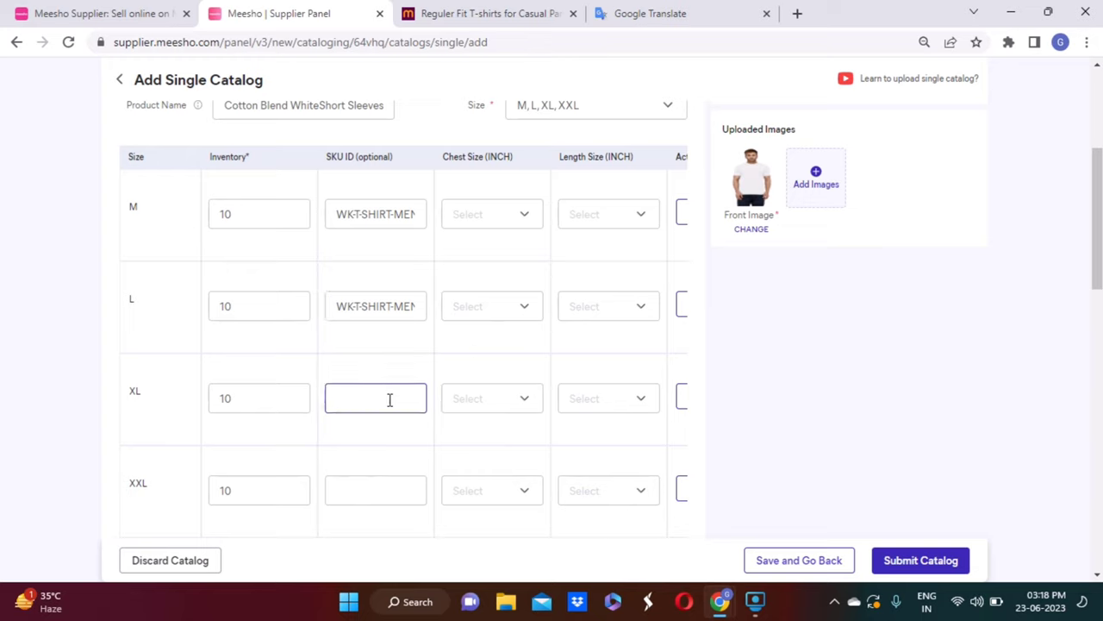
key("ctrl+v")
left_click(352, 497)
key("ctrl+v")
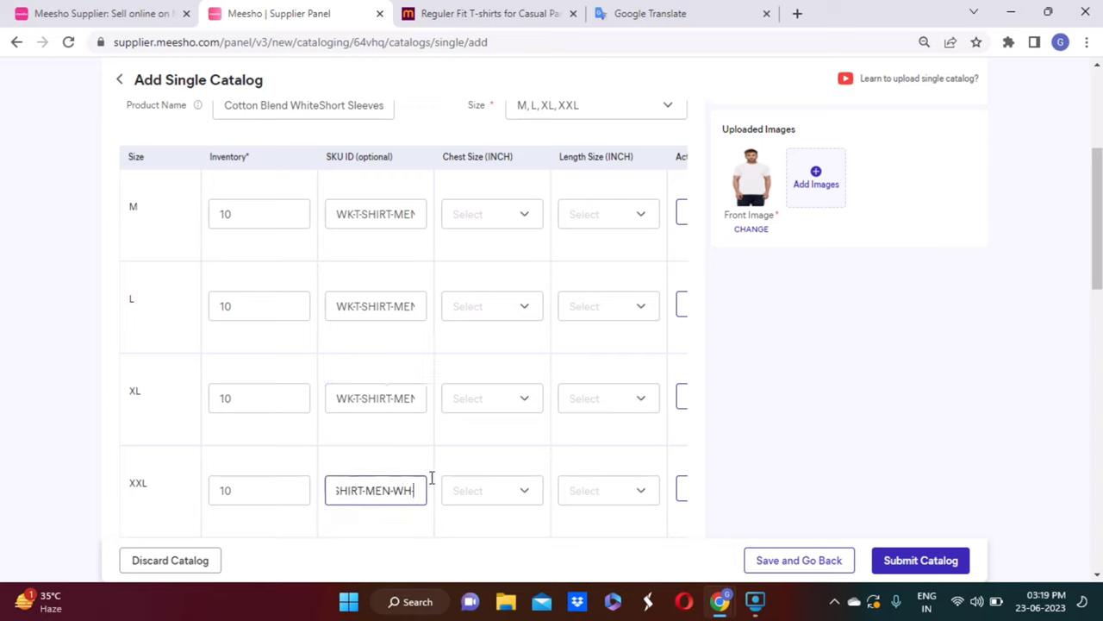
Complete the SKU IDs for sizes L and M so they end in WH-L and WH-M
left_click(373, 408)
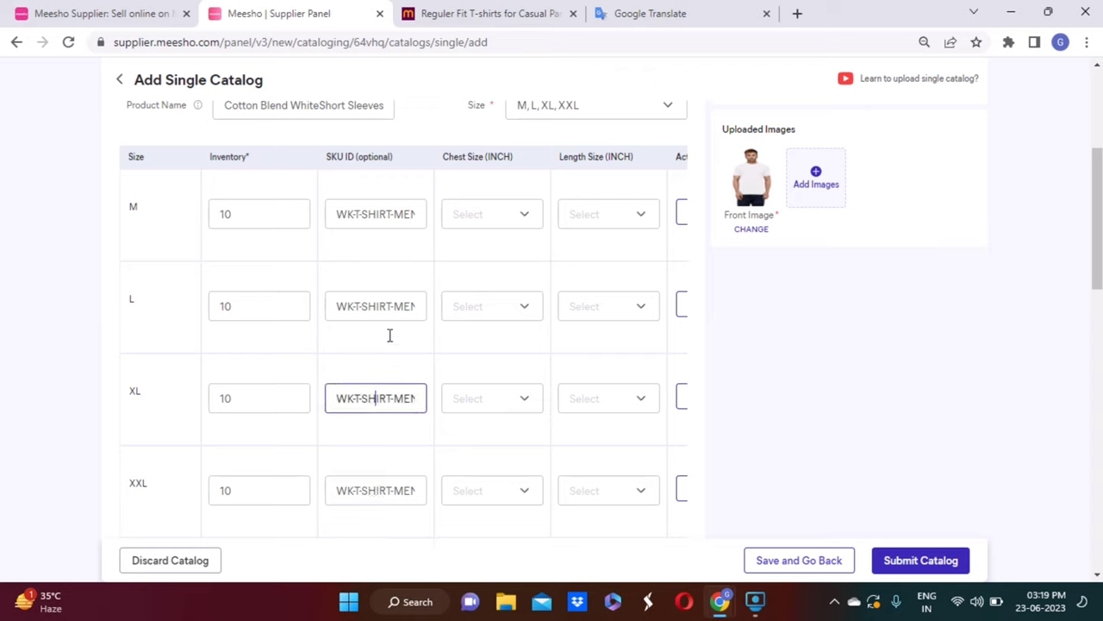
left_click(391, 307)
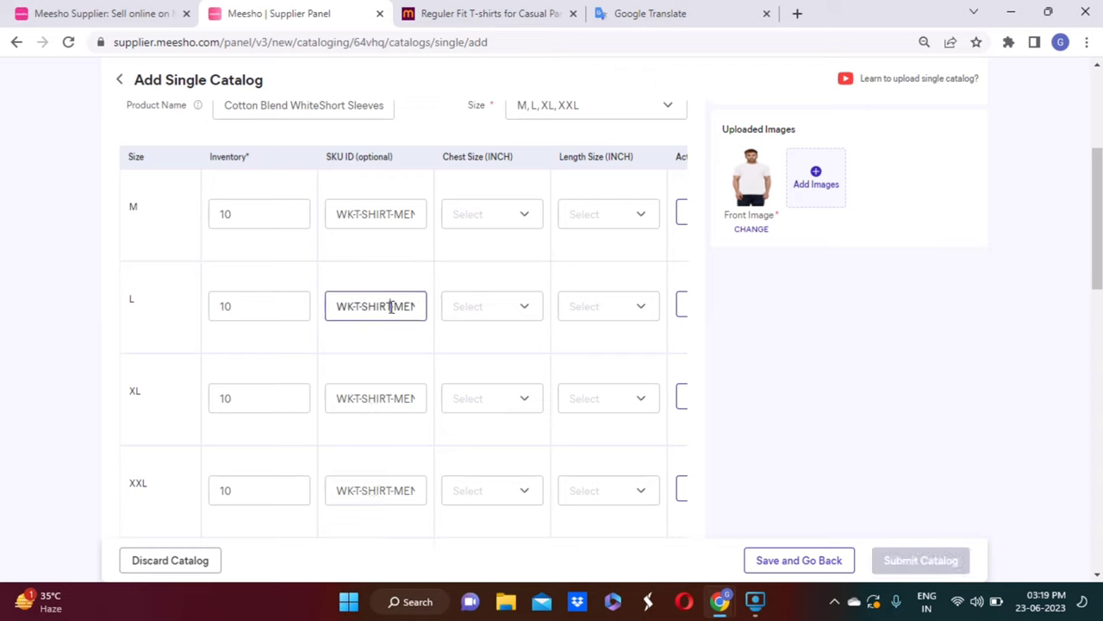
key("End")
key("BackSpace")
type("L")
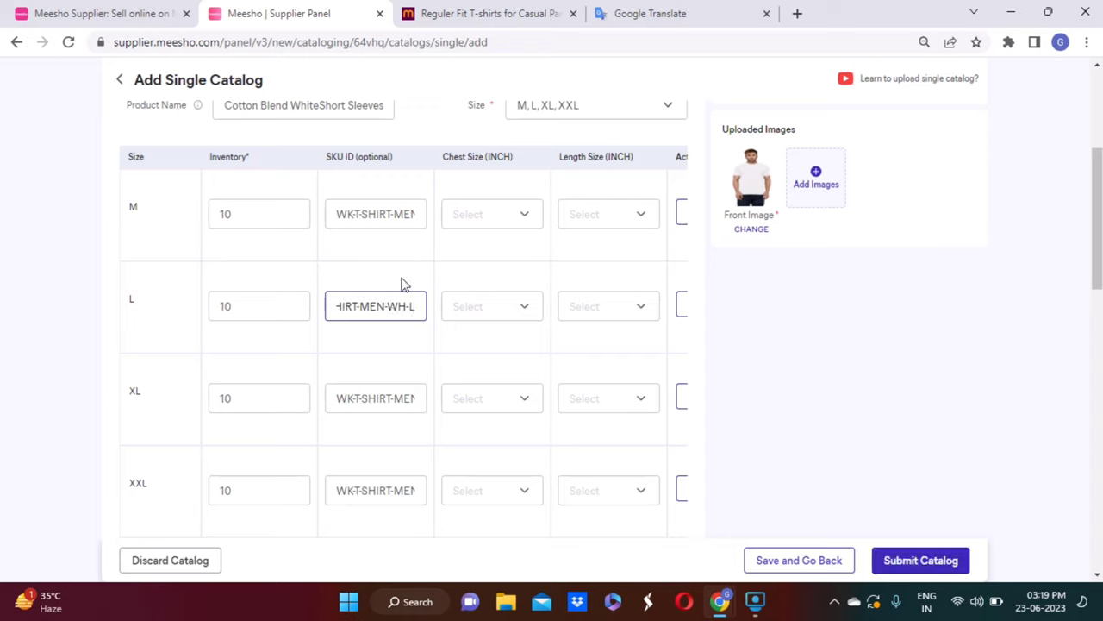
left_click(404, 219)
type("-WH-M")
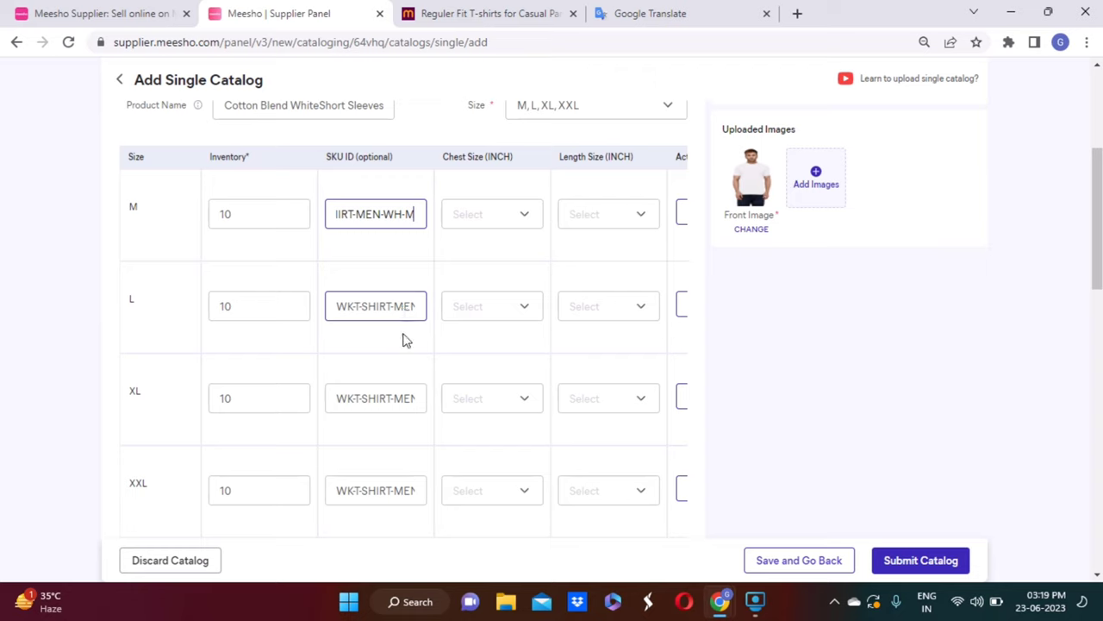
Complete the SKU IDs for sizes XL and XXL so they end in WH-XL and WH-XXL
left_click(389, 398)
key("End")
type("-WH-XL")
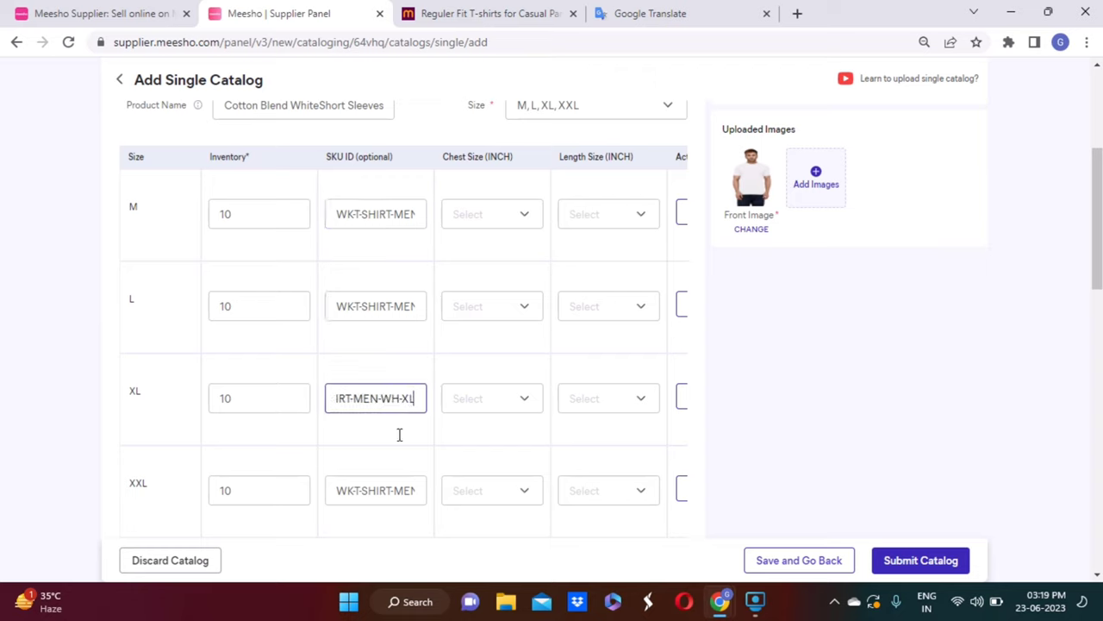
left_click(397, 491)
key("End")
type("-WH-XXL")
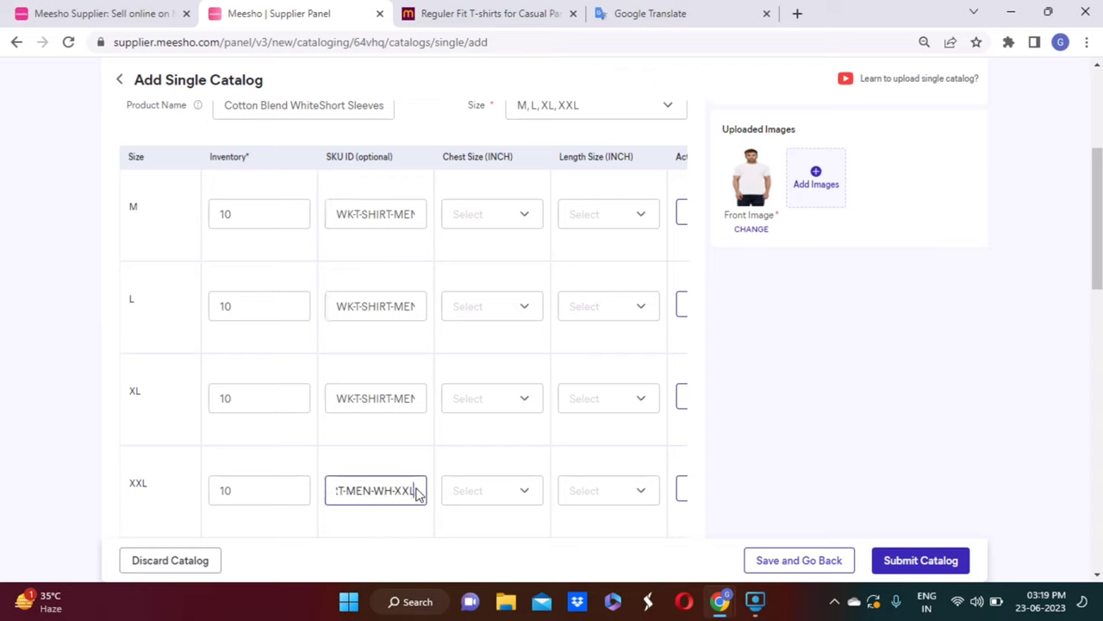
Set the white T-shirt's chest size to 38 inches for M and 40 inches for L
left_click(481, 222)
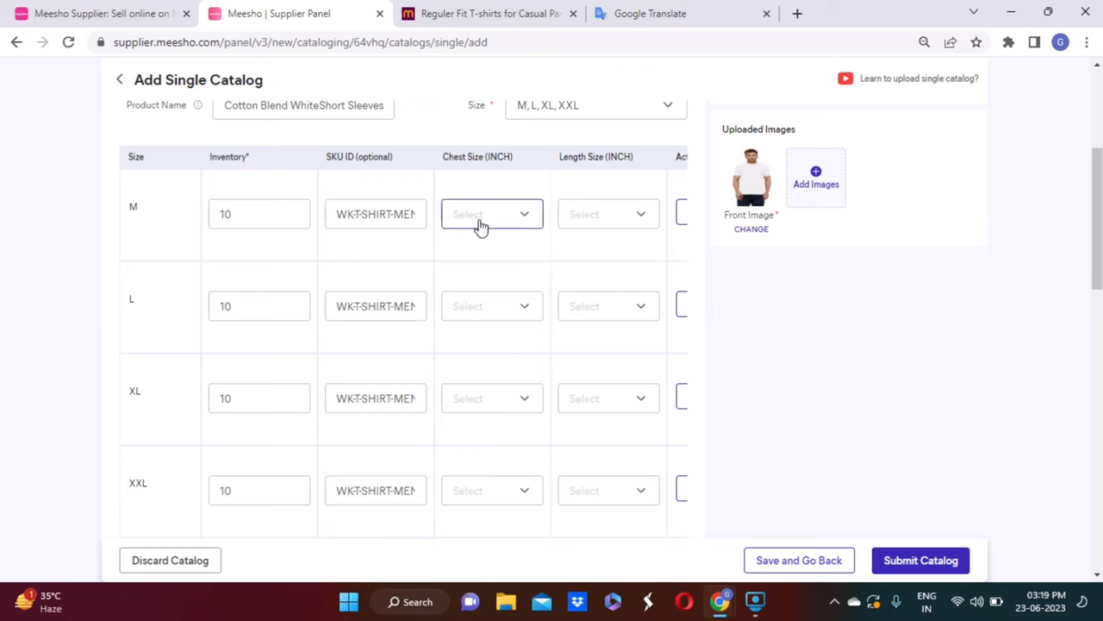
left_click(502, 223)
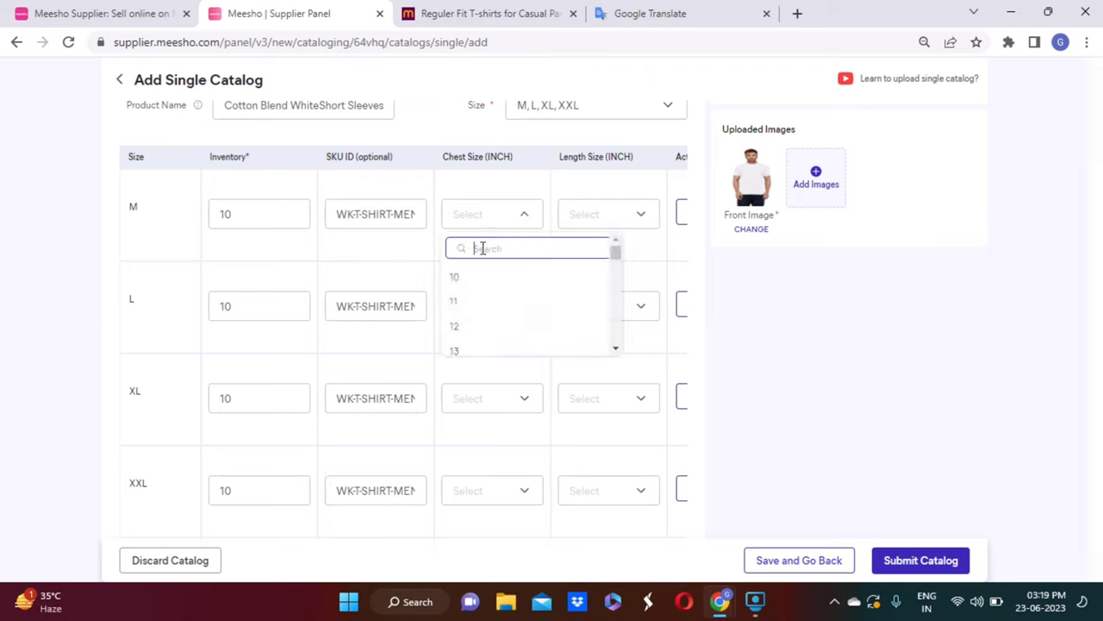
type("38")
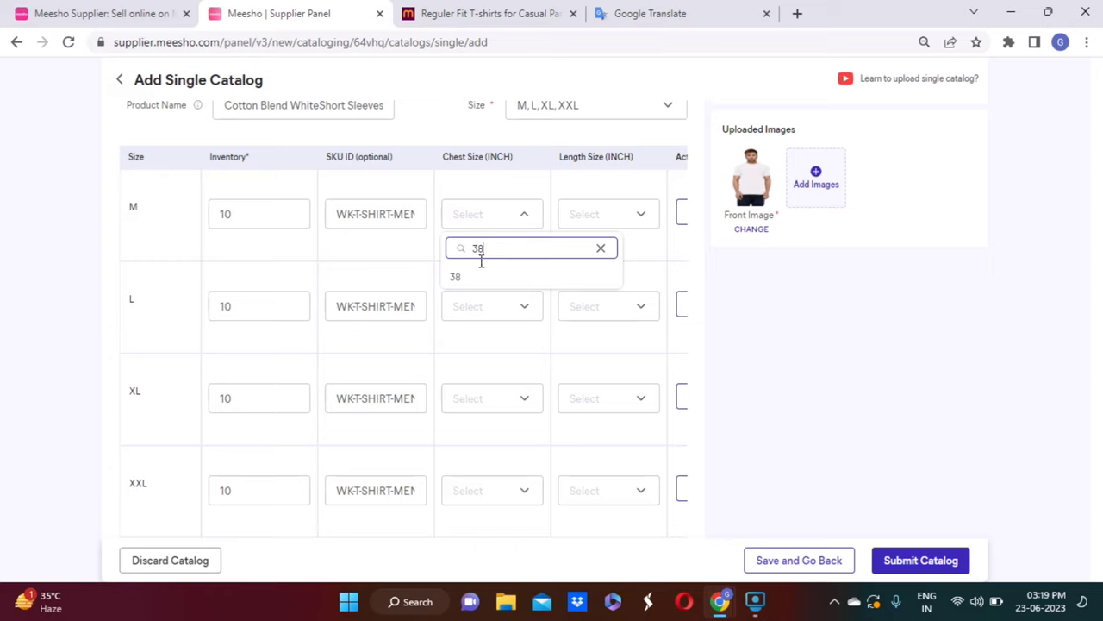
left_click(470, 279)
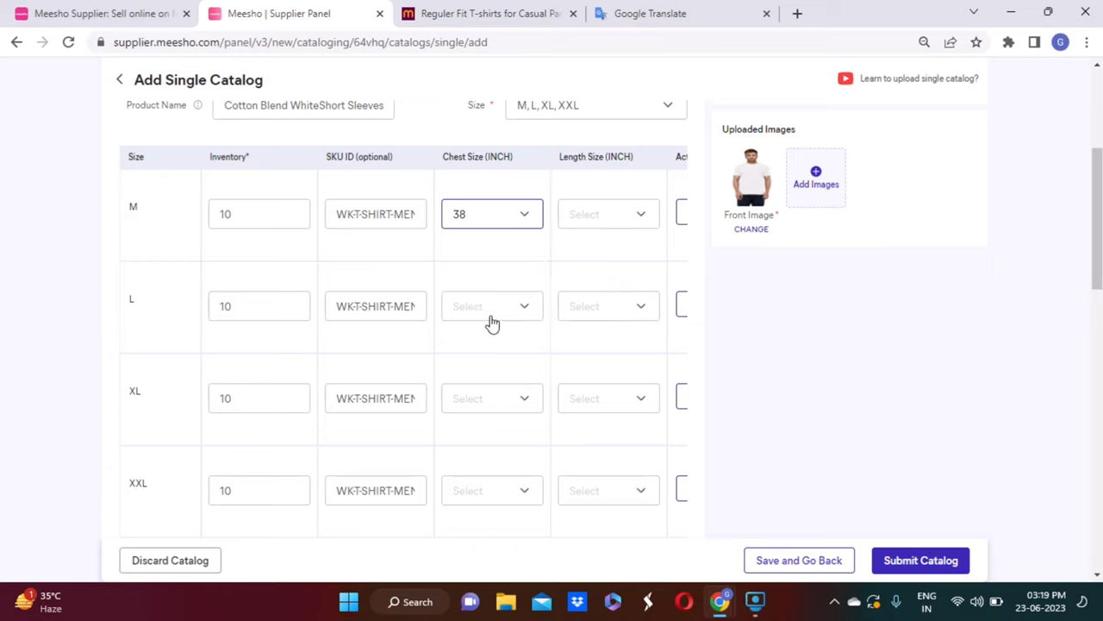
left_click(502, 318)
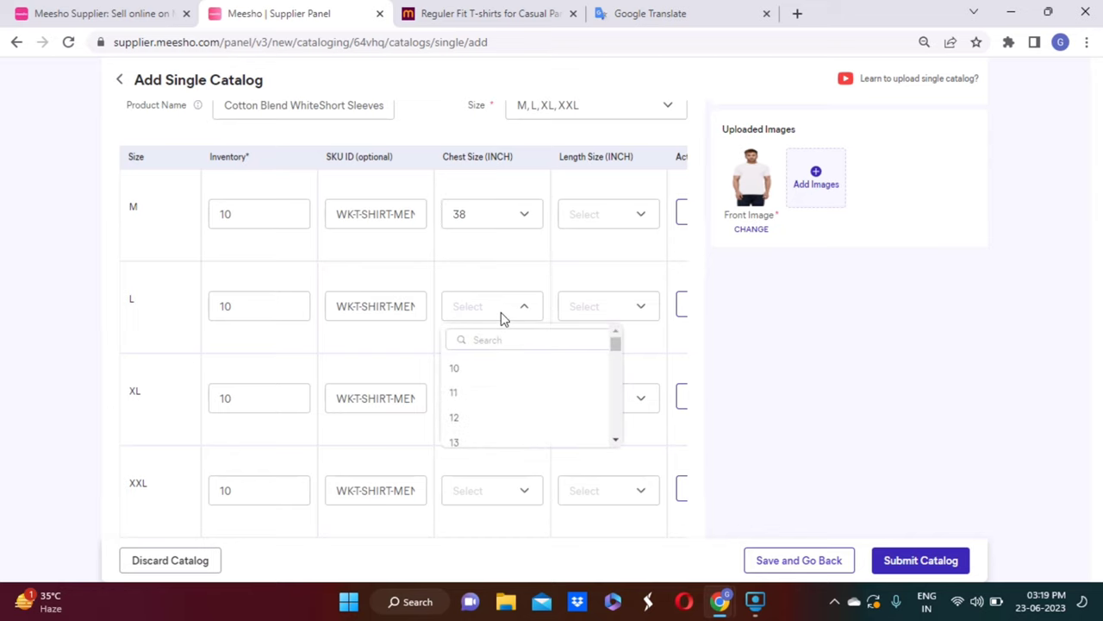
left_click(498, 338)
type("40")
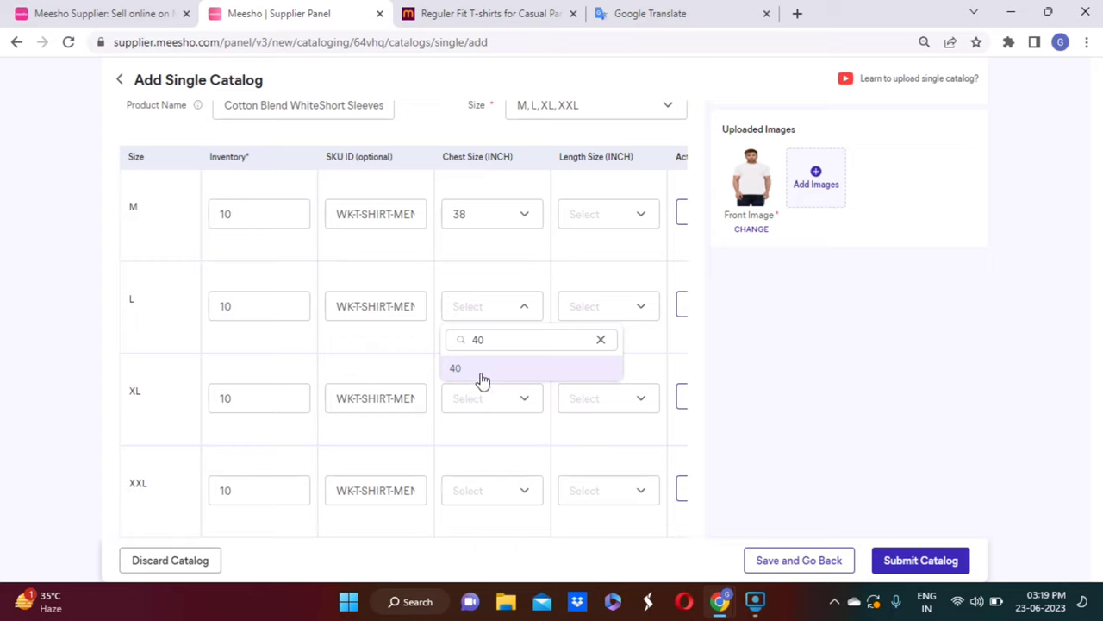
key("Return")
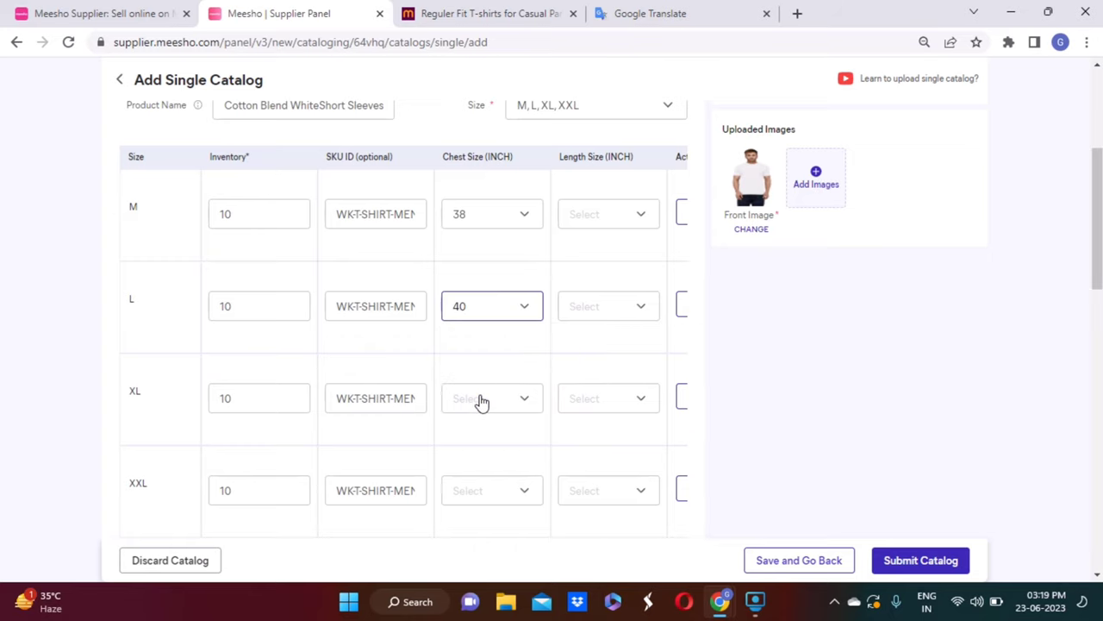
Set the white T-shirt's chest size to 44 inches for XXL
left_click(475, 399)
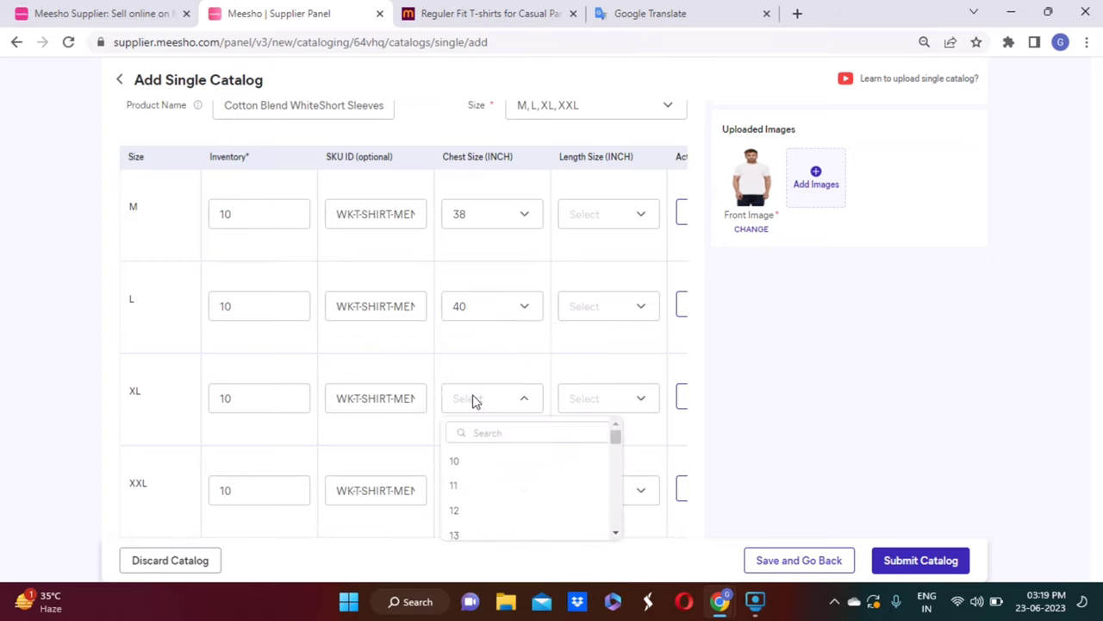
left_click(487, 426)
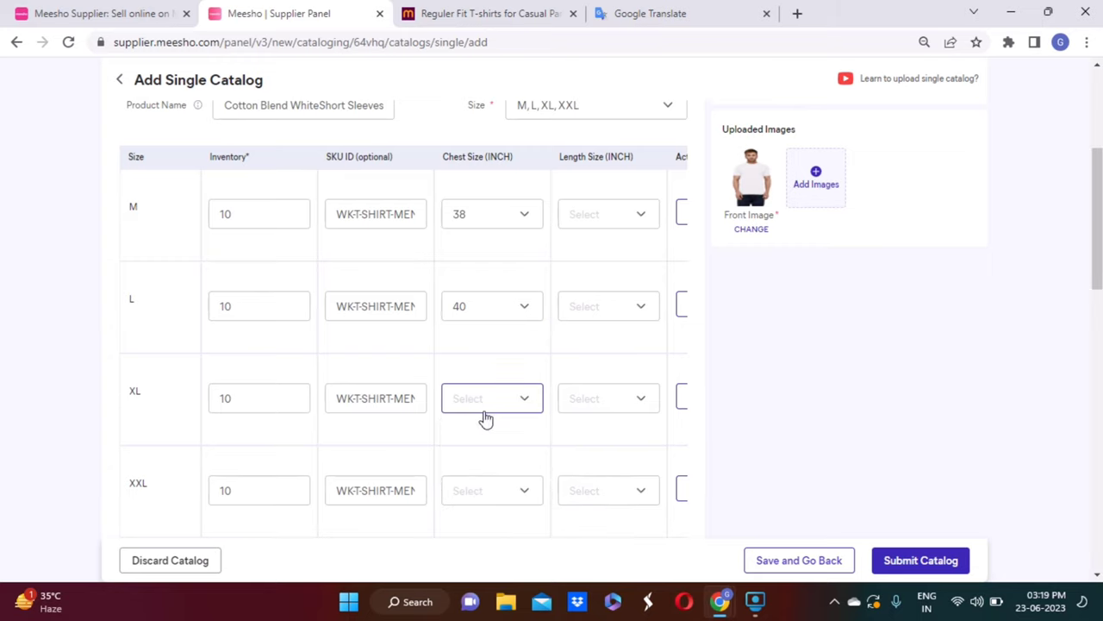
left_click(487, 412)
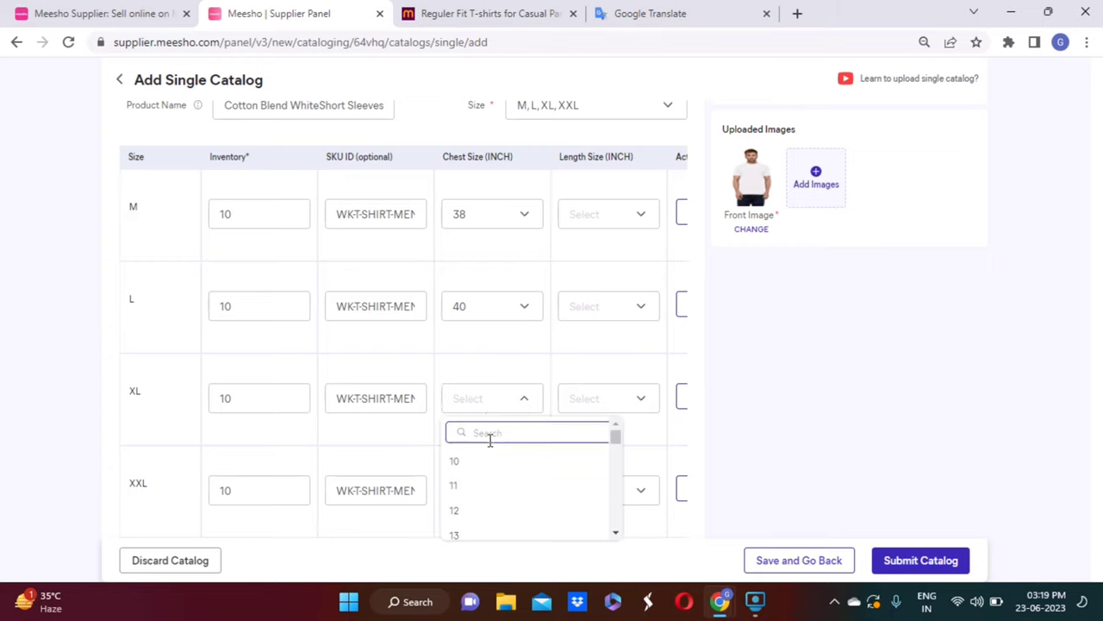
type("44")
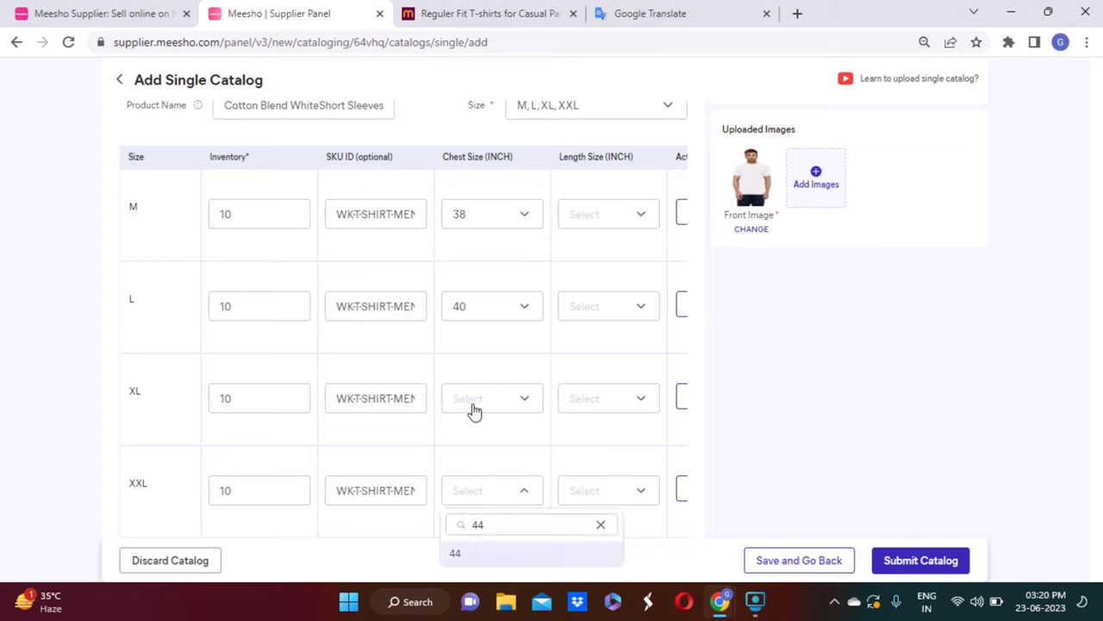
key("Return")
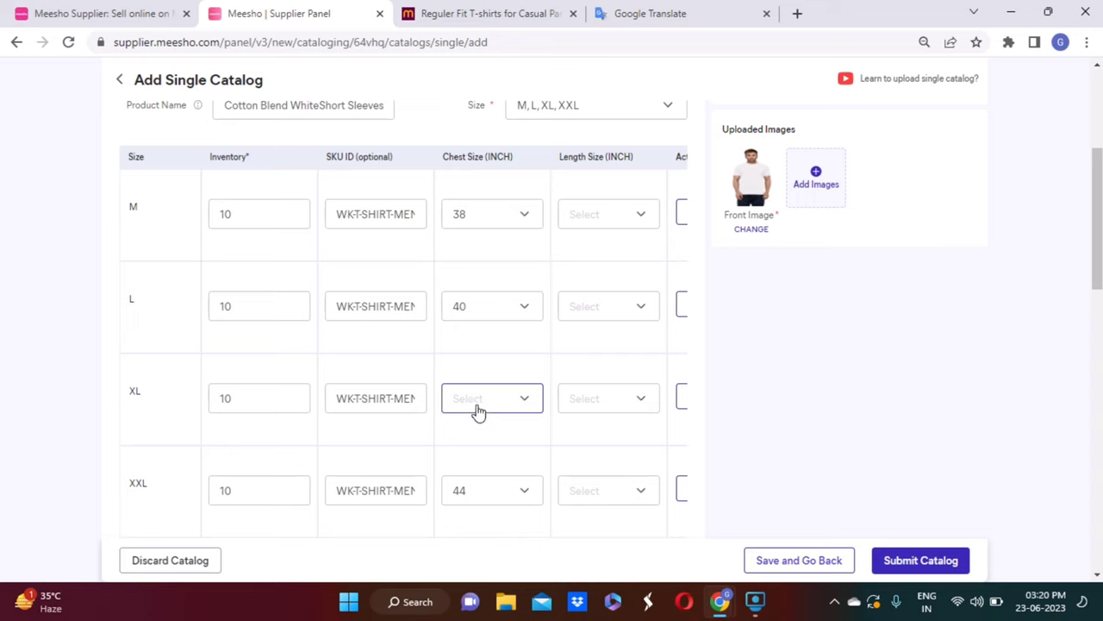
Set the white T-shirt's chest size to 42 inches for XL
left_click(479, 417)
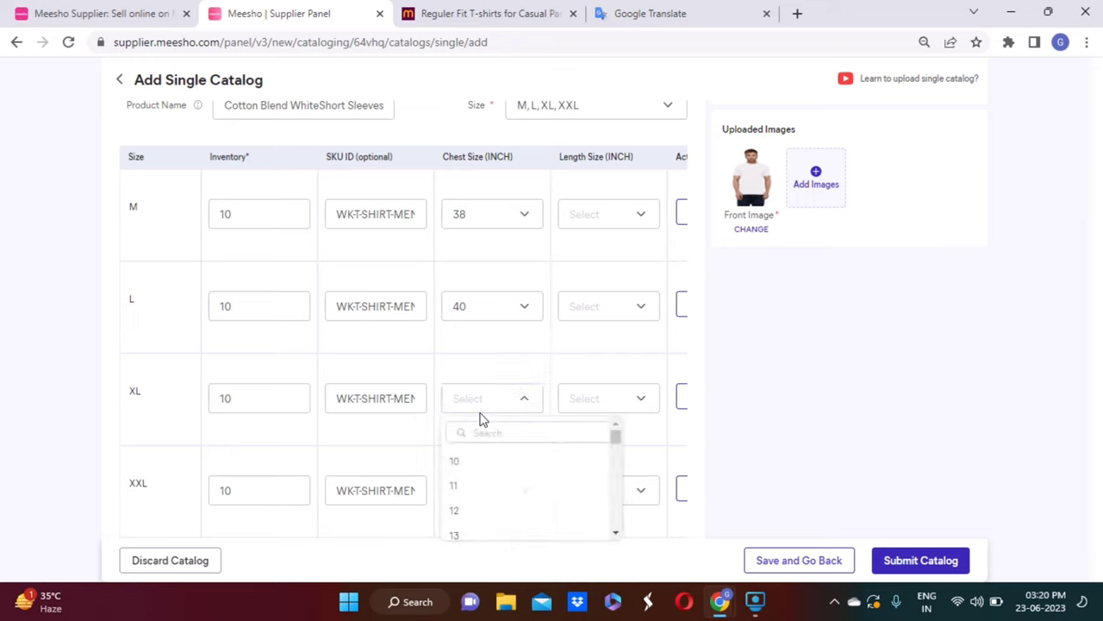
left_click(482, 430)
type("4")
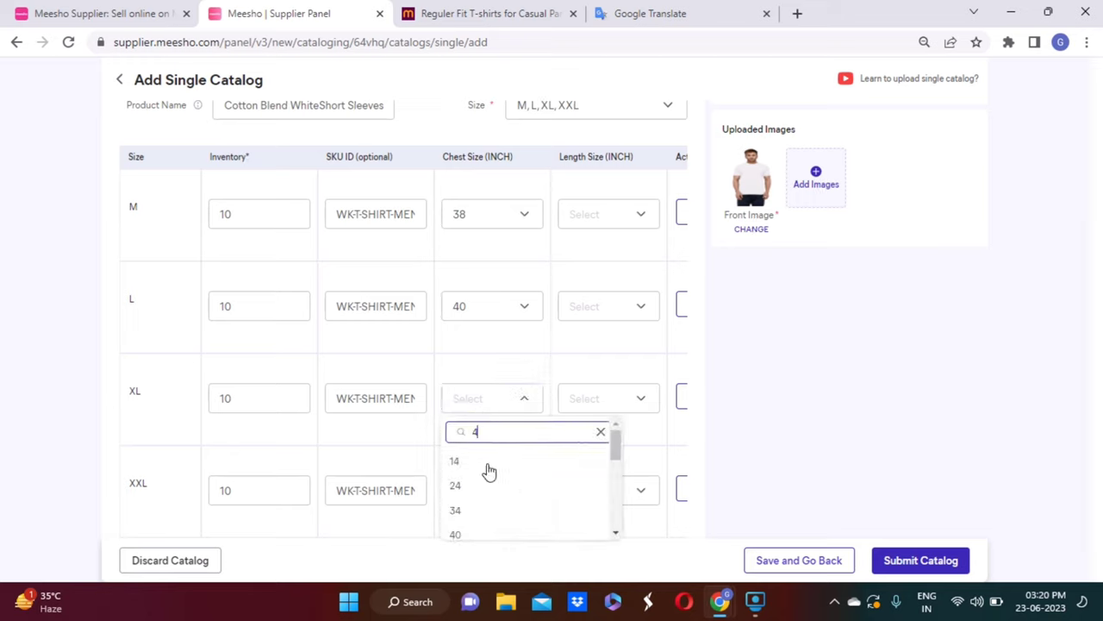
type("2")
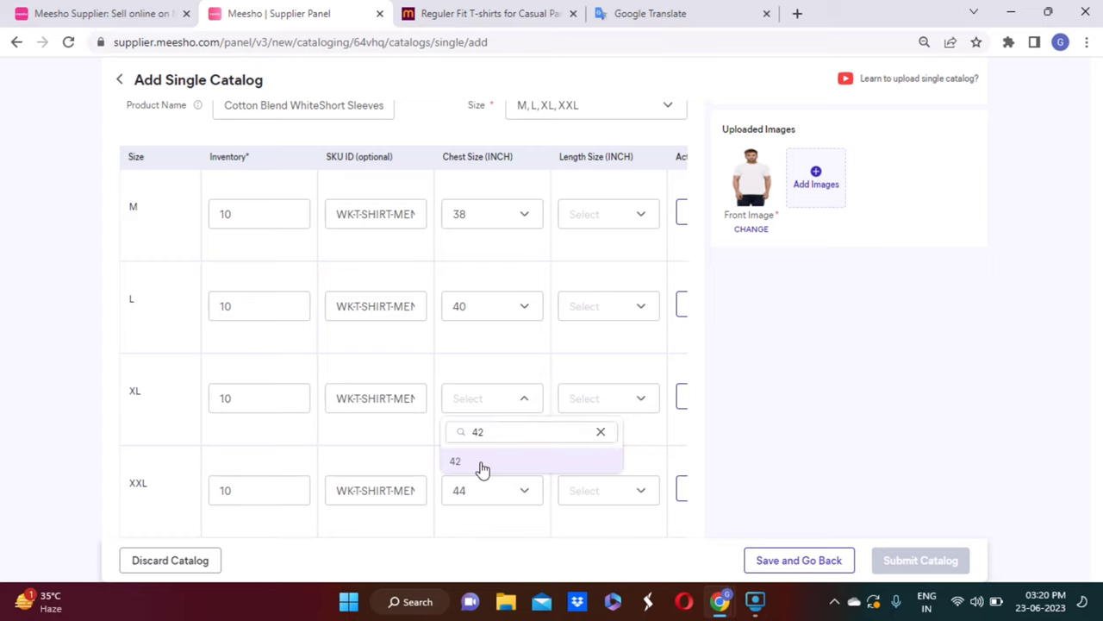
key("Return")
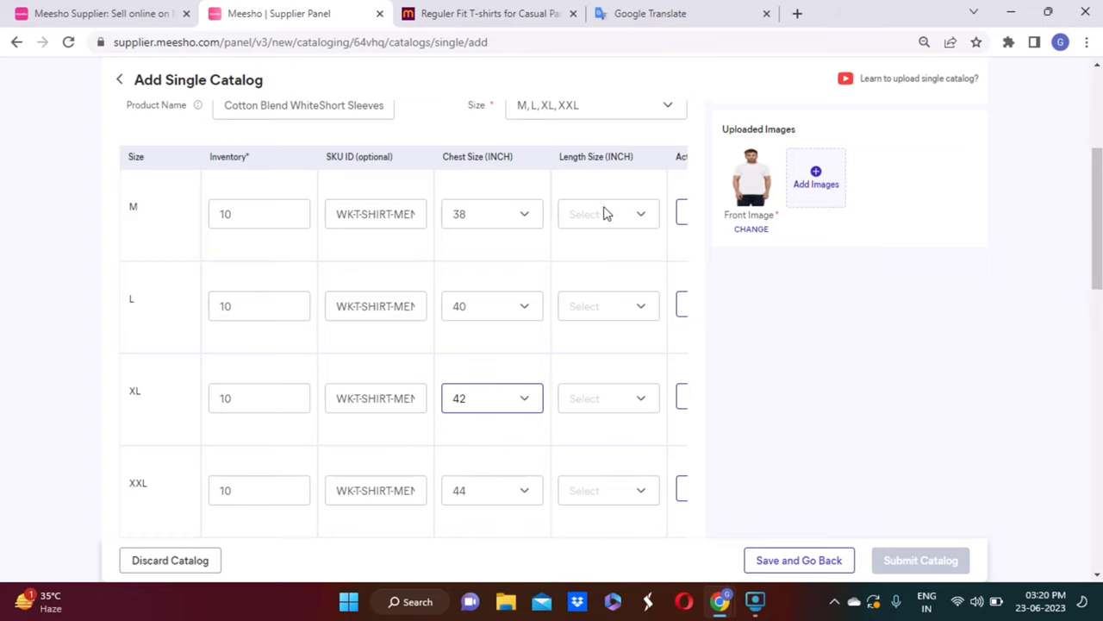
Set the white T-shirt's length size to 26 inches for M and 27 inches for L
left_click(604, 251)
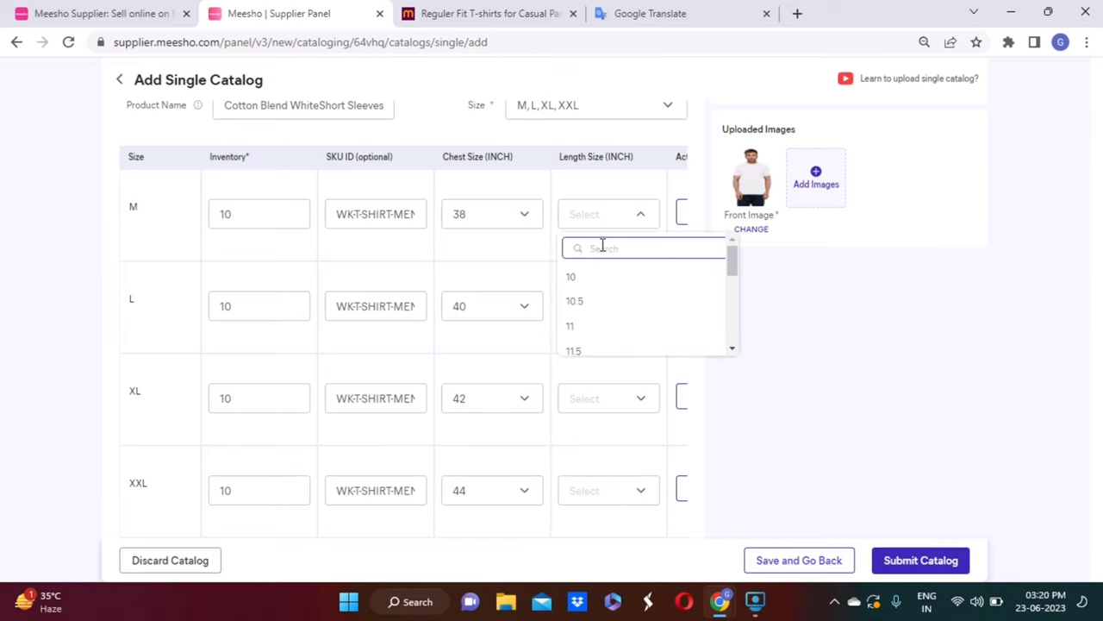
type("26")
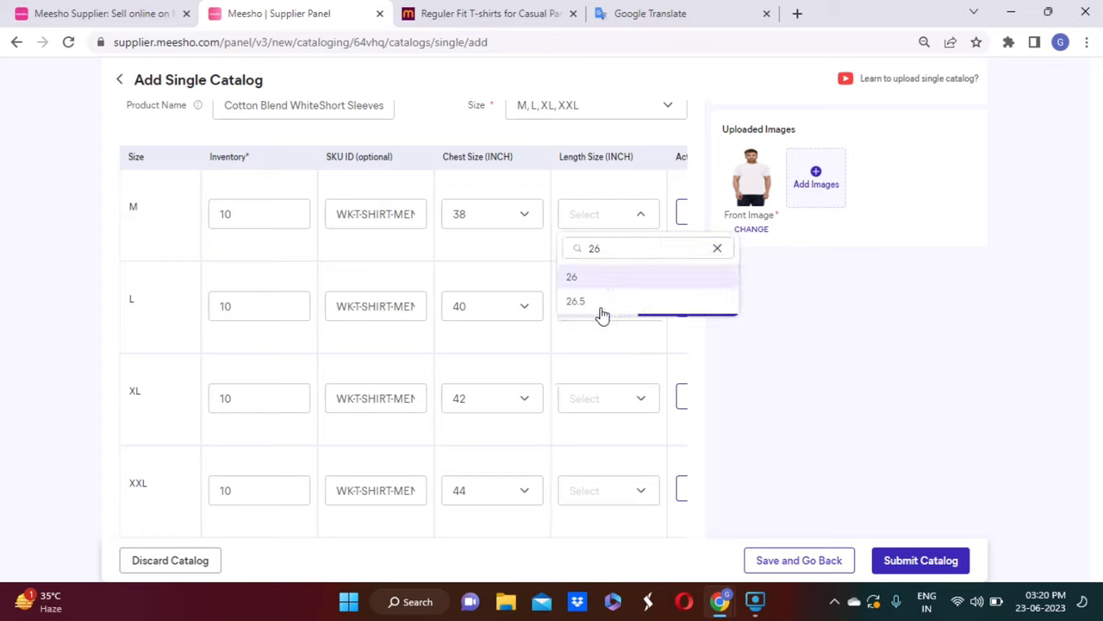
key("Return")
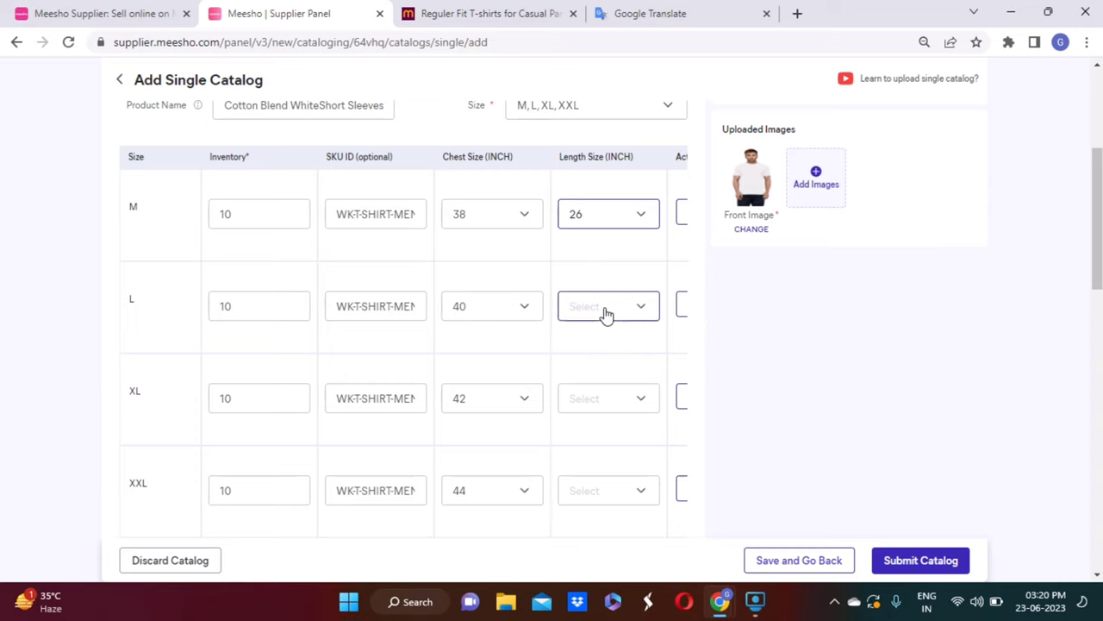
left_click(605, 312)
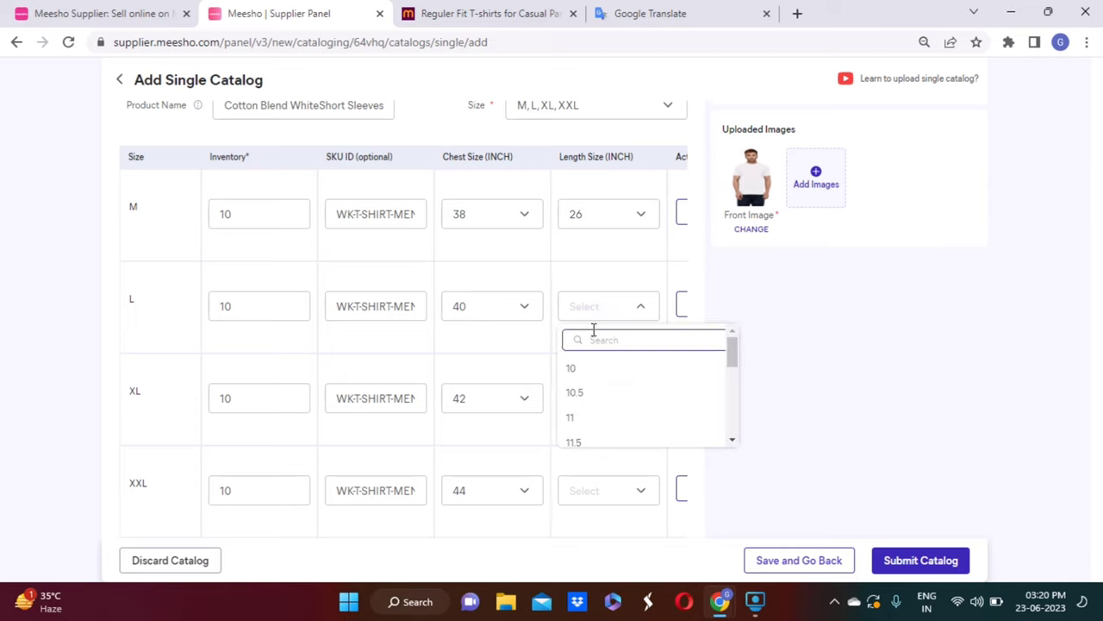
type("27")
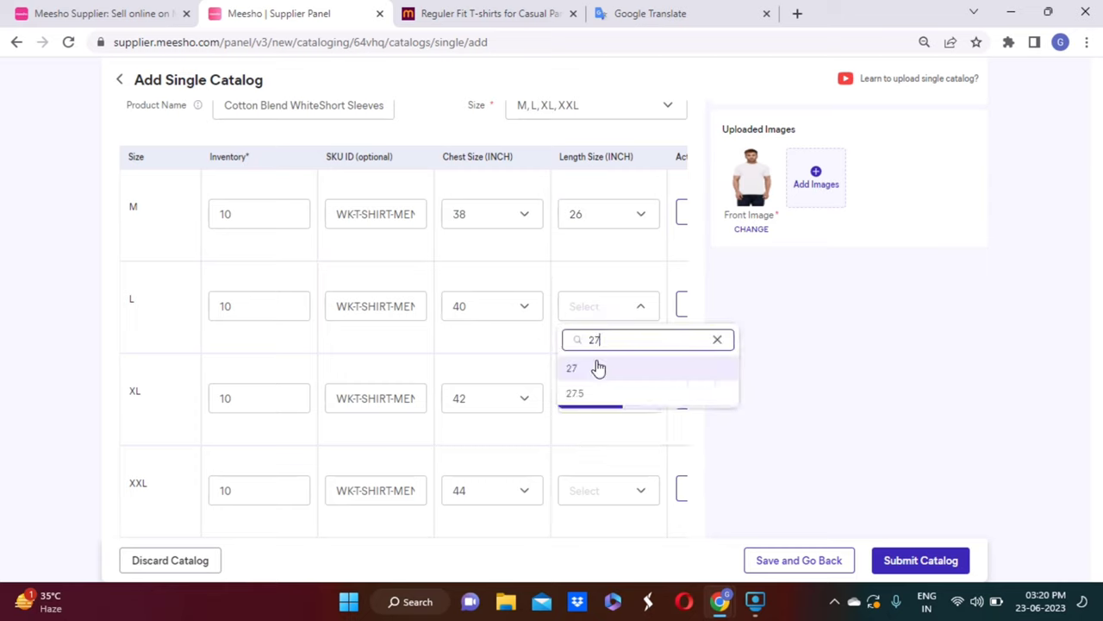
key("Return")
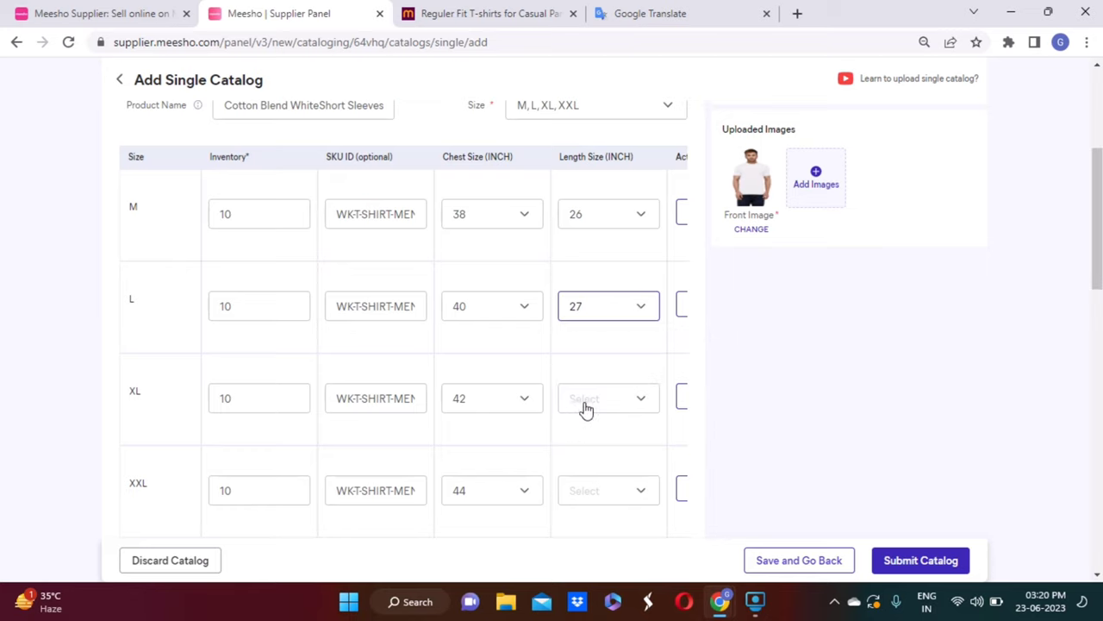
Set the white T-shirt's length size to 28 inches for XL and 29 inches for XXL
left_click(586, 409)
left_click(590, 414)
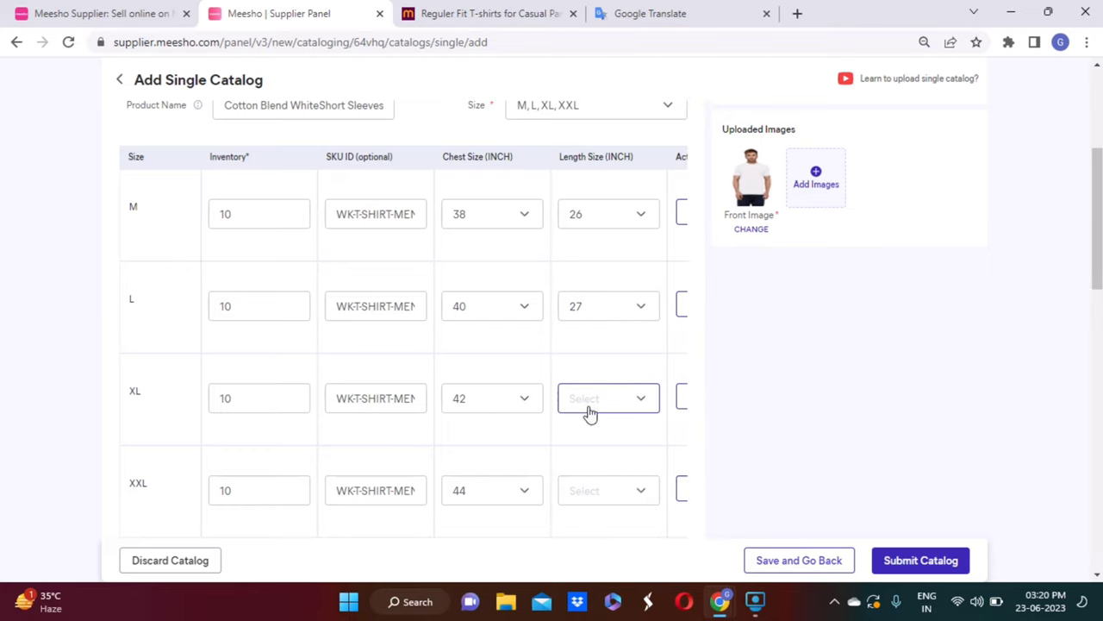
left_click(593, 412)
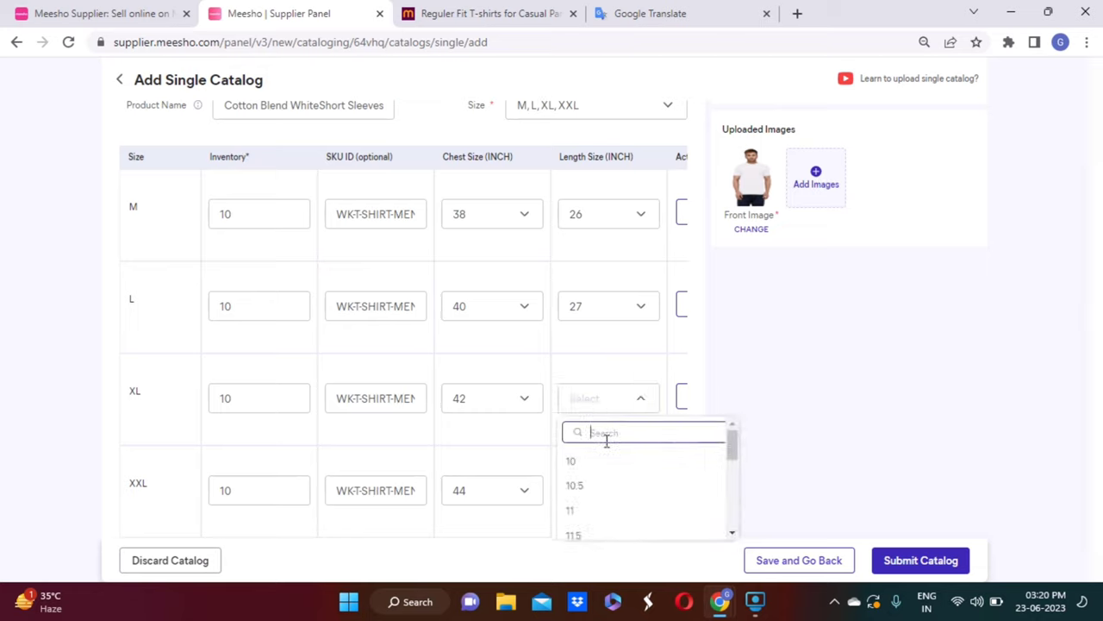
type("28")
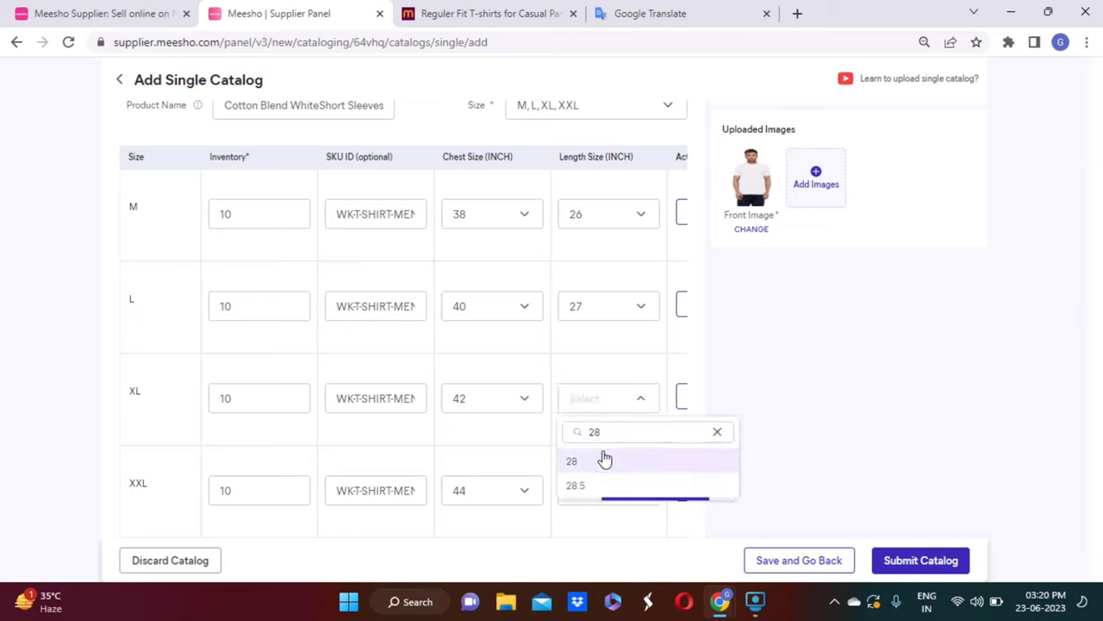
left_click(595, 474)
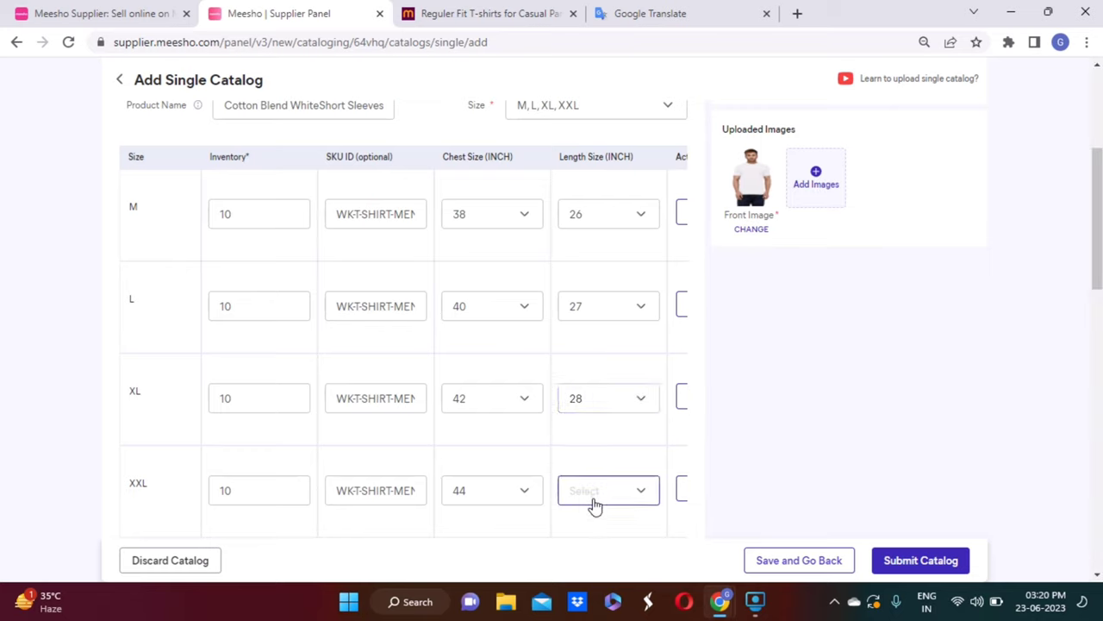
left_click(594, 503)
left_click(604, 467)
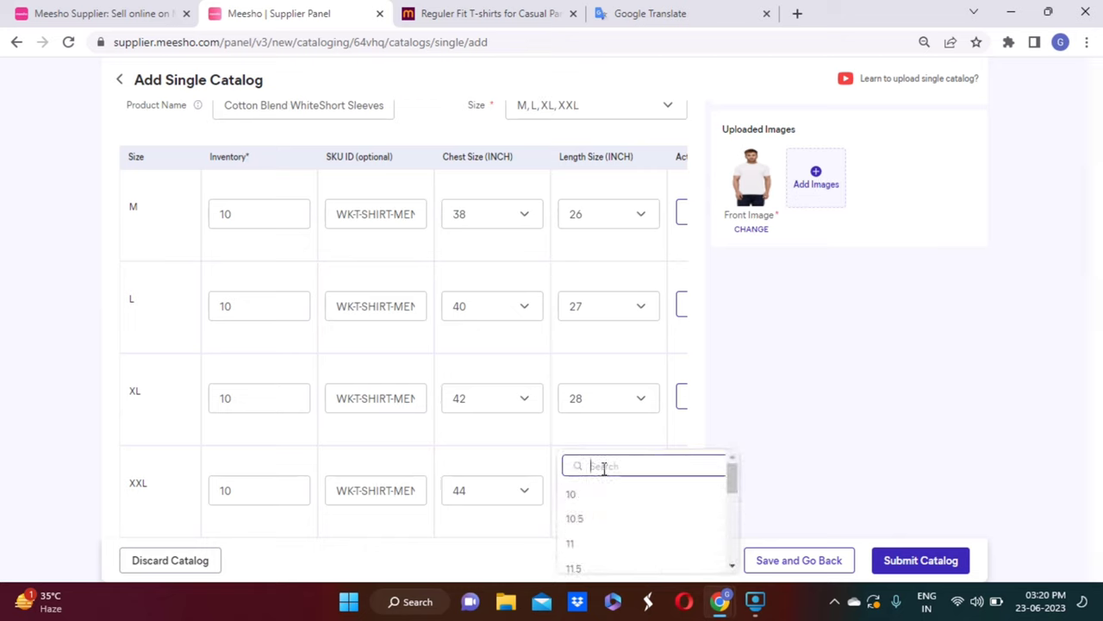
type("29")
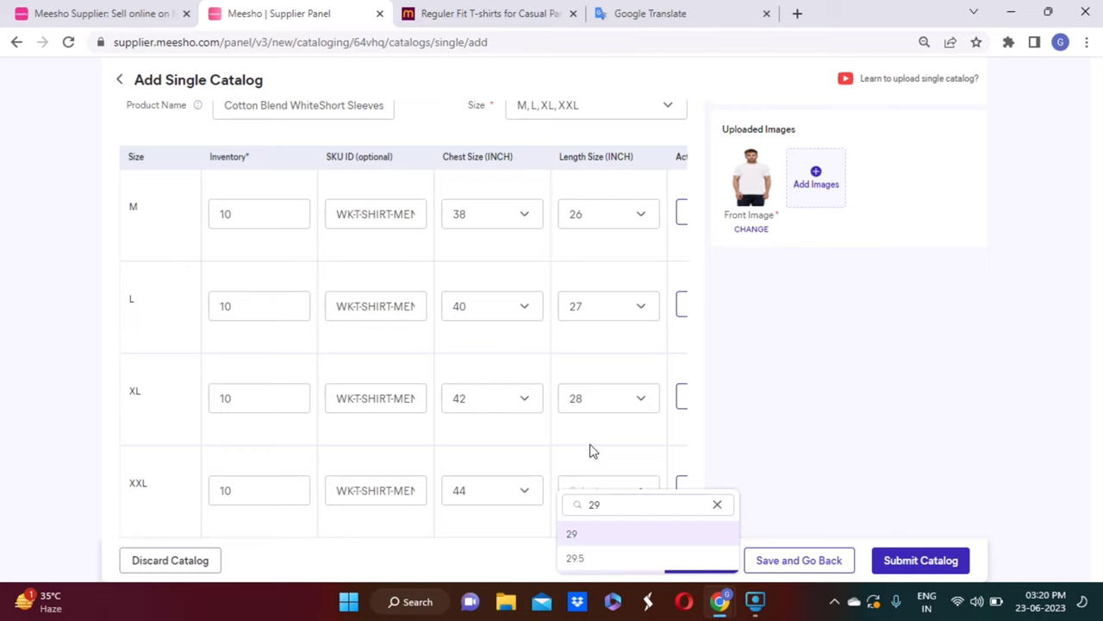
key("Return")
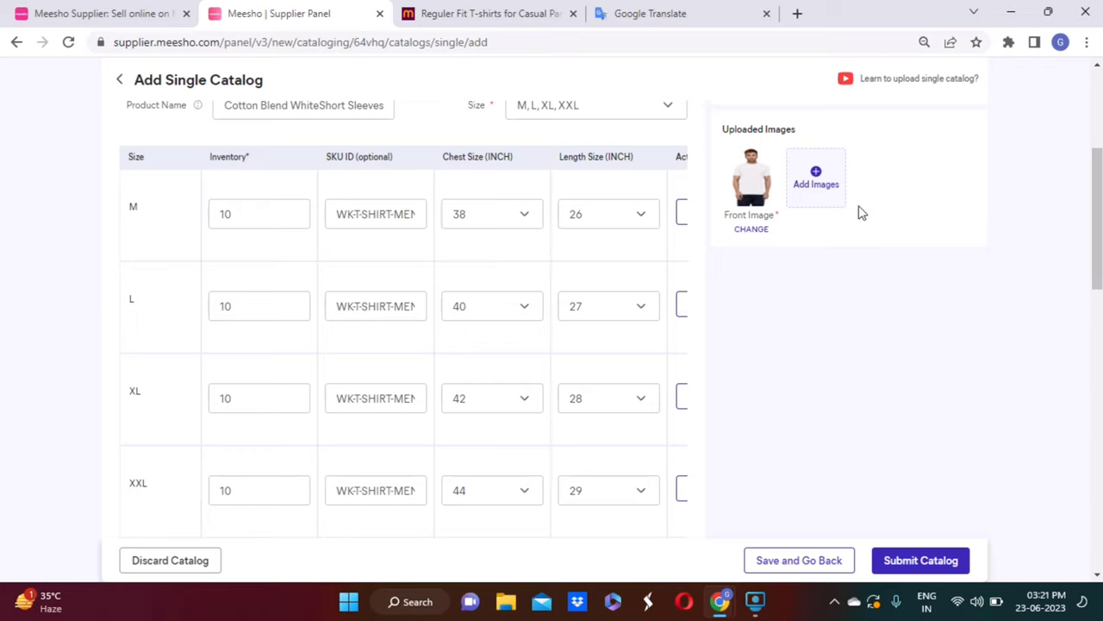
Add the photos T-shirt-WH-01, T-shirt-WH-02 and T-shirt-WH-03 to the white T-shirt as images 2 to 4
left_click(829, 187)
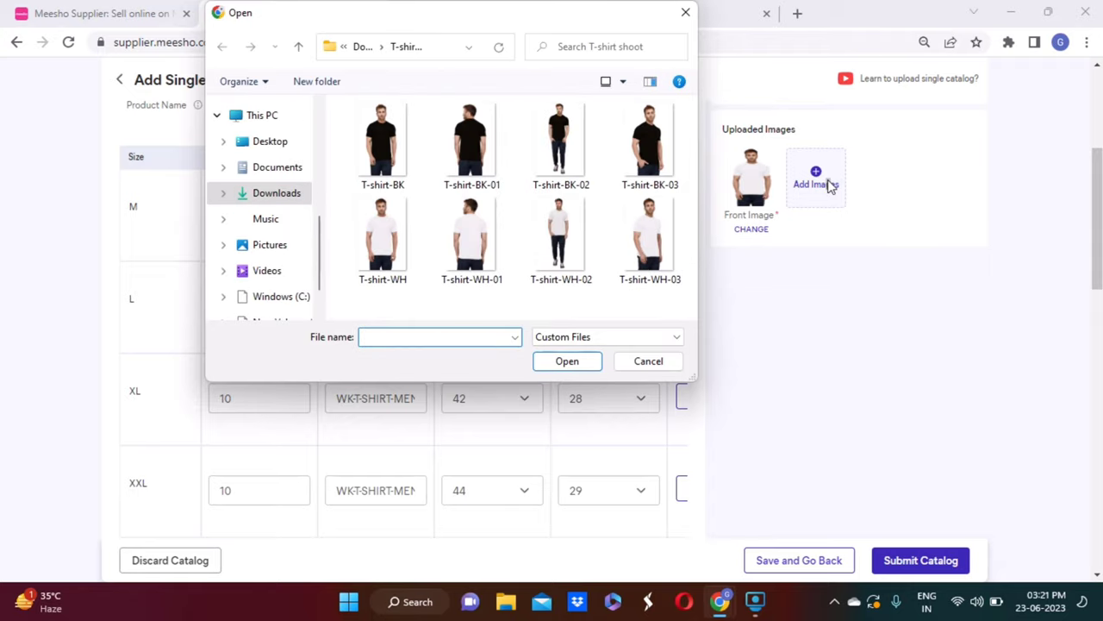
double_click(485, 241)
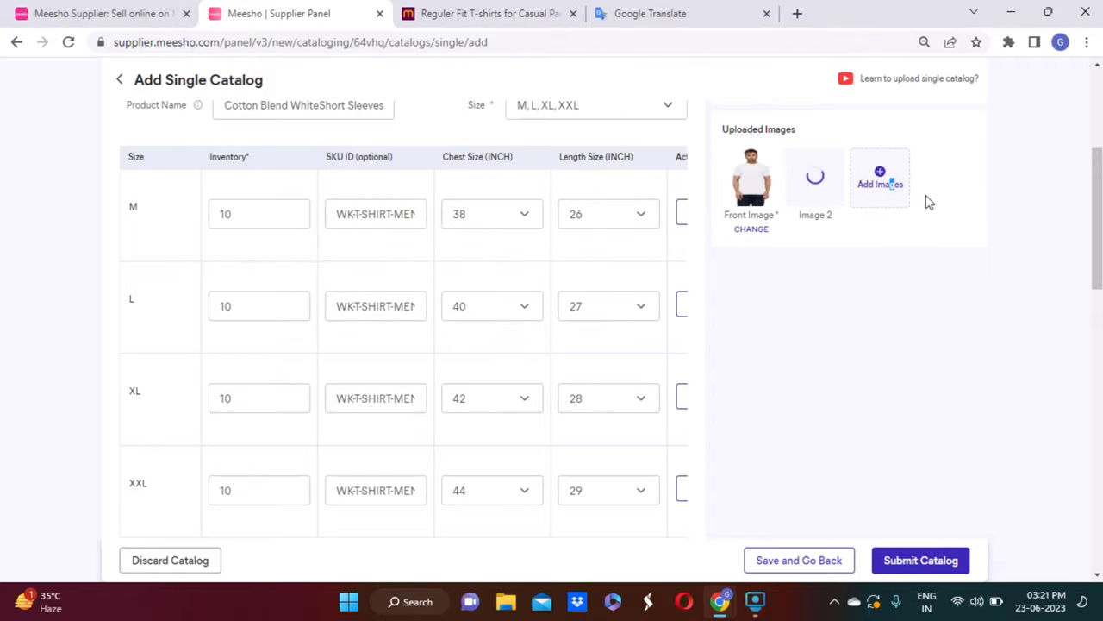
left_click(879, 181)
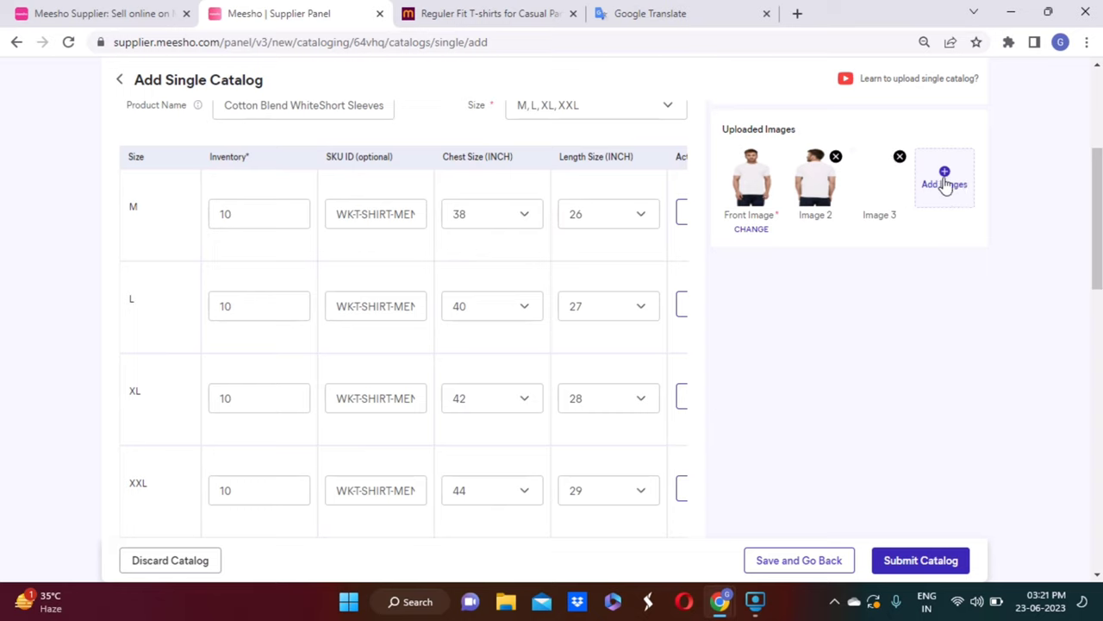
left_click(946, 184)
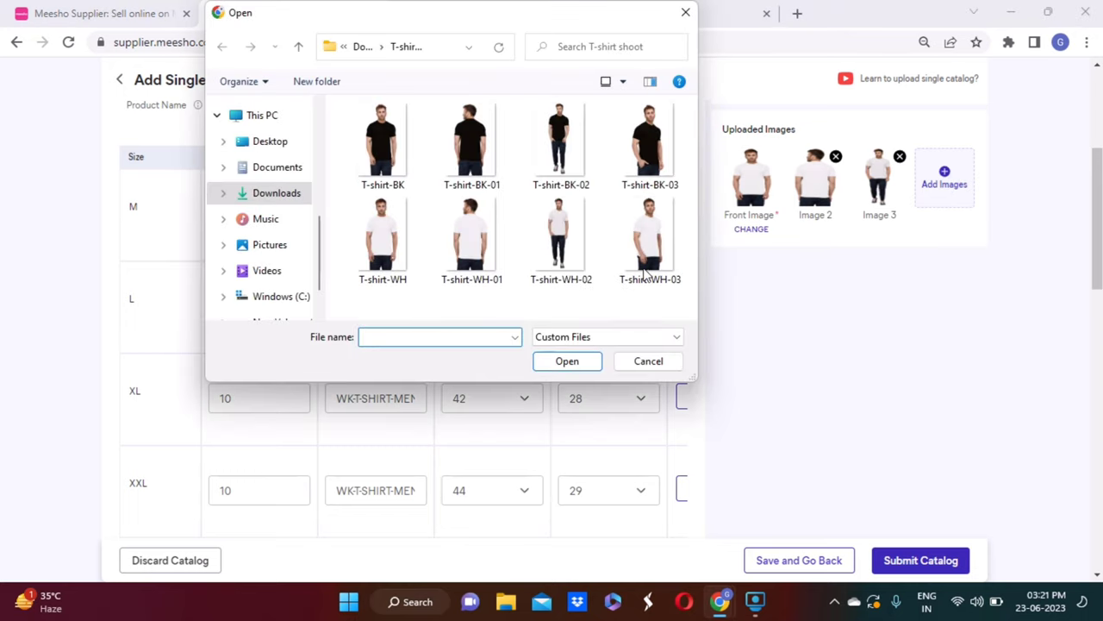
double_click(647, 259)
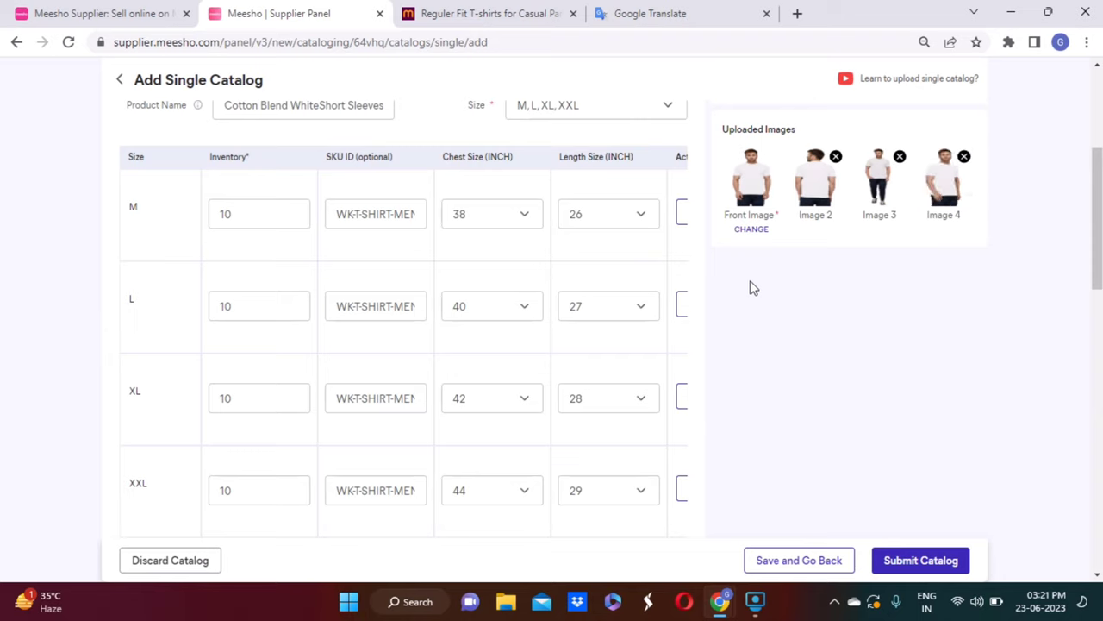
Set the white T-shirt's net quantity to 1 in the product details
left_click_drag(1096, 217, 1097, 321)
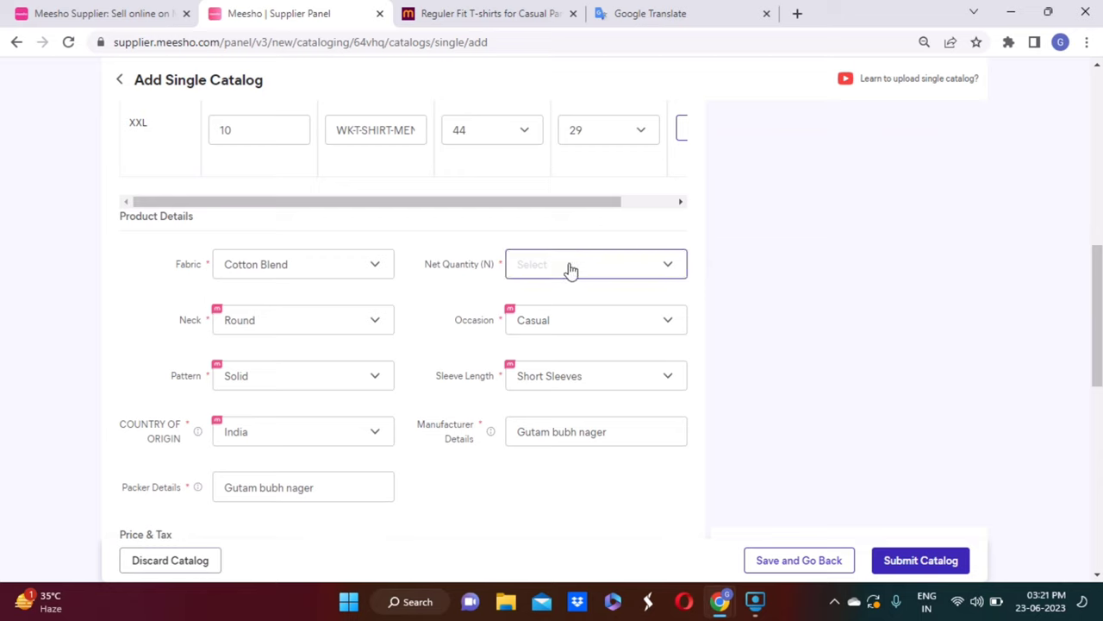
left_click(536, 290)
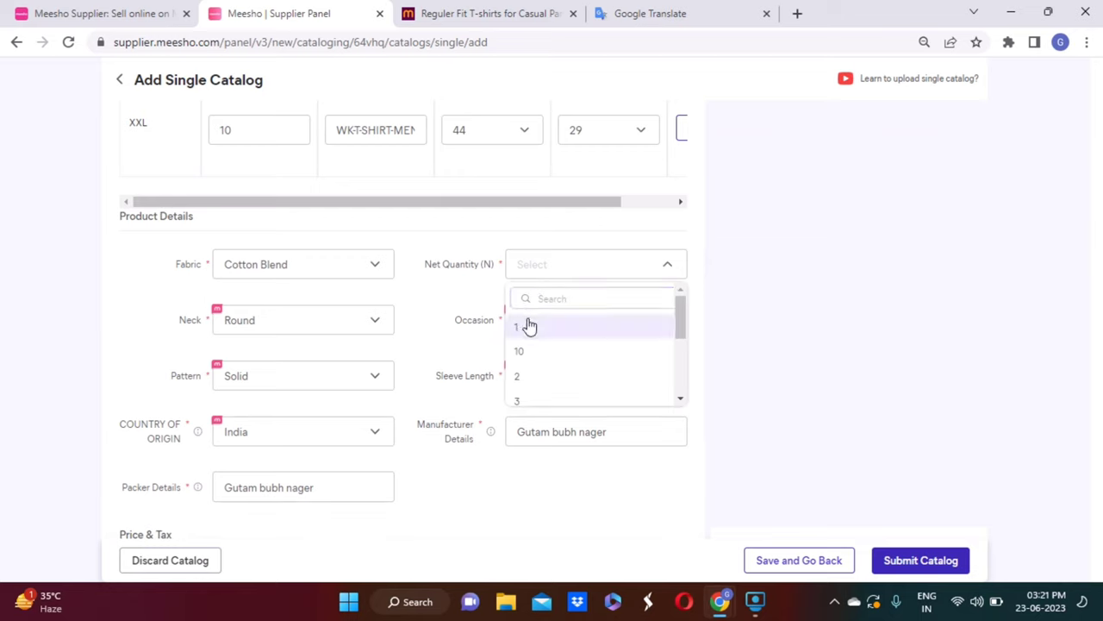
key("Return")
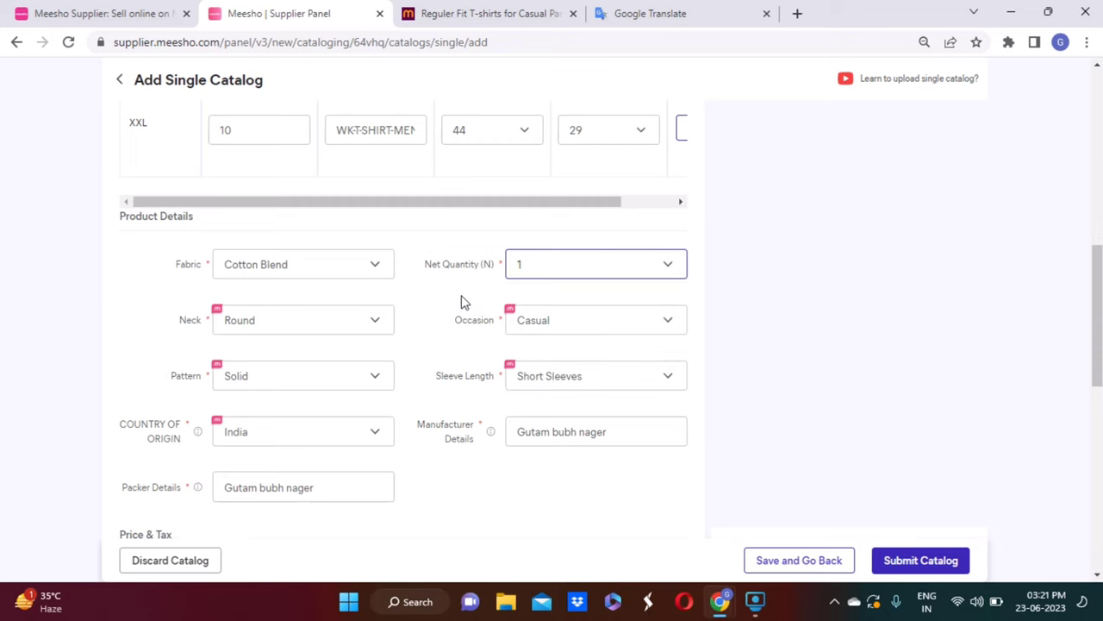
Set the white T-shirt's color to White and its number of pockets to No Pocket
left_click_drag(1099, 284, 1100, 118)
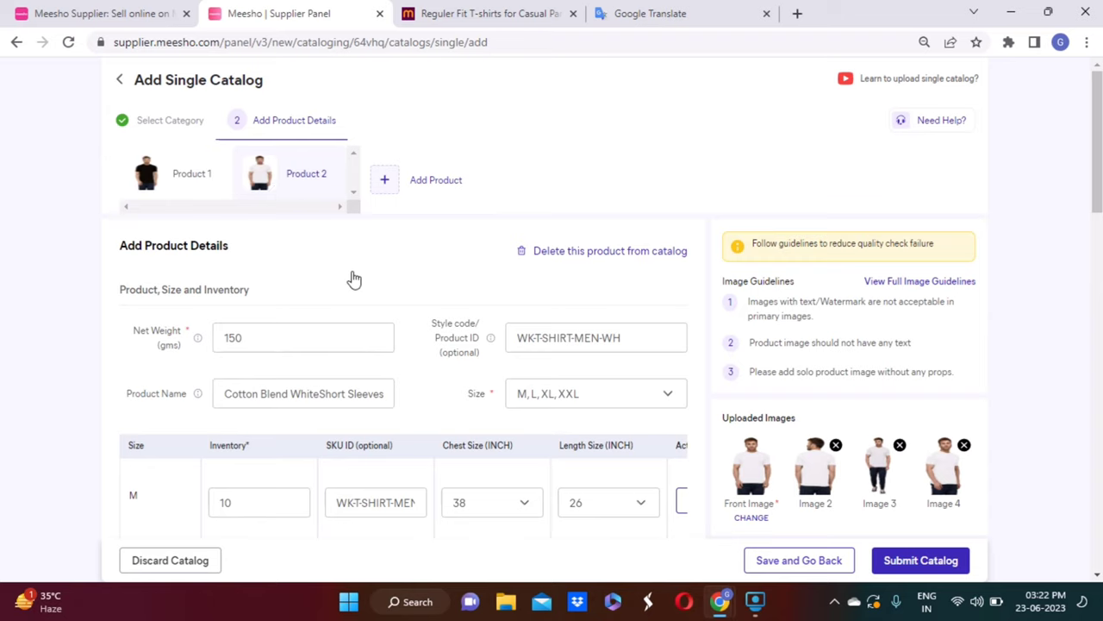
left_click_drag(1099, 151, 1086, 419)
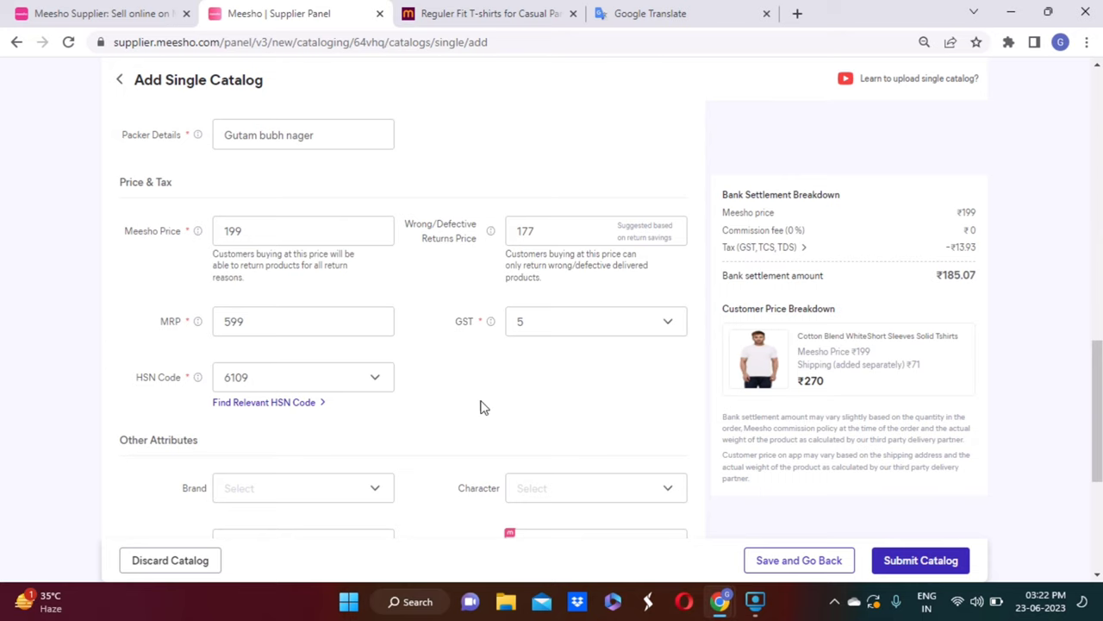
scroll(1099, 371, "down", 1)
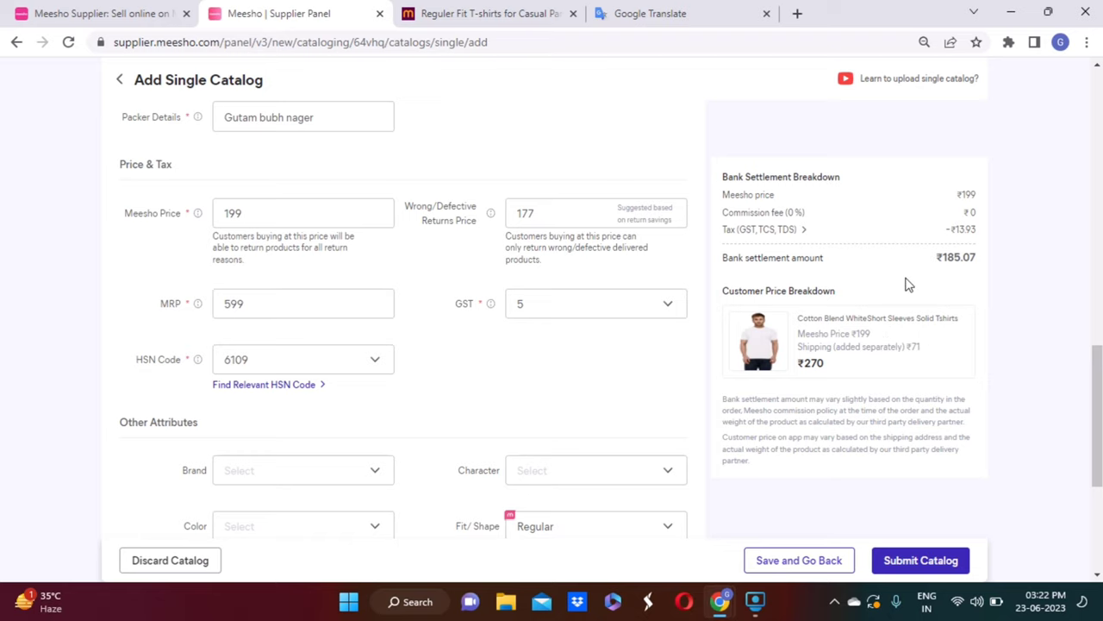
scroll(906, 284, "down", 1)
scroll(552, 319, "down", 2)
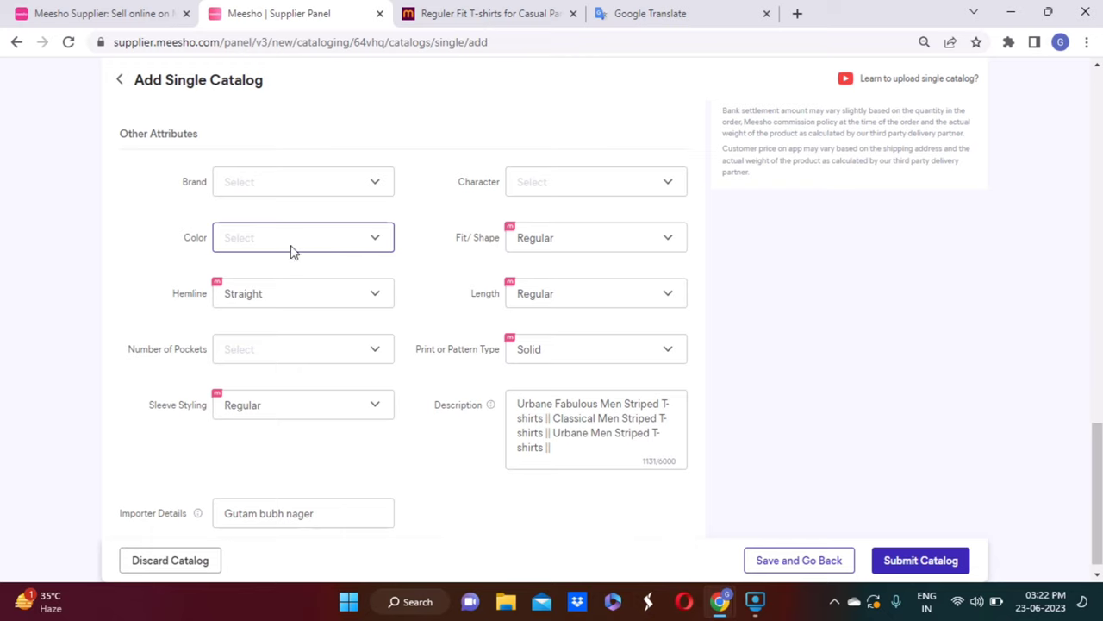
left_click(291, 250)
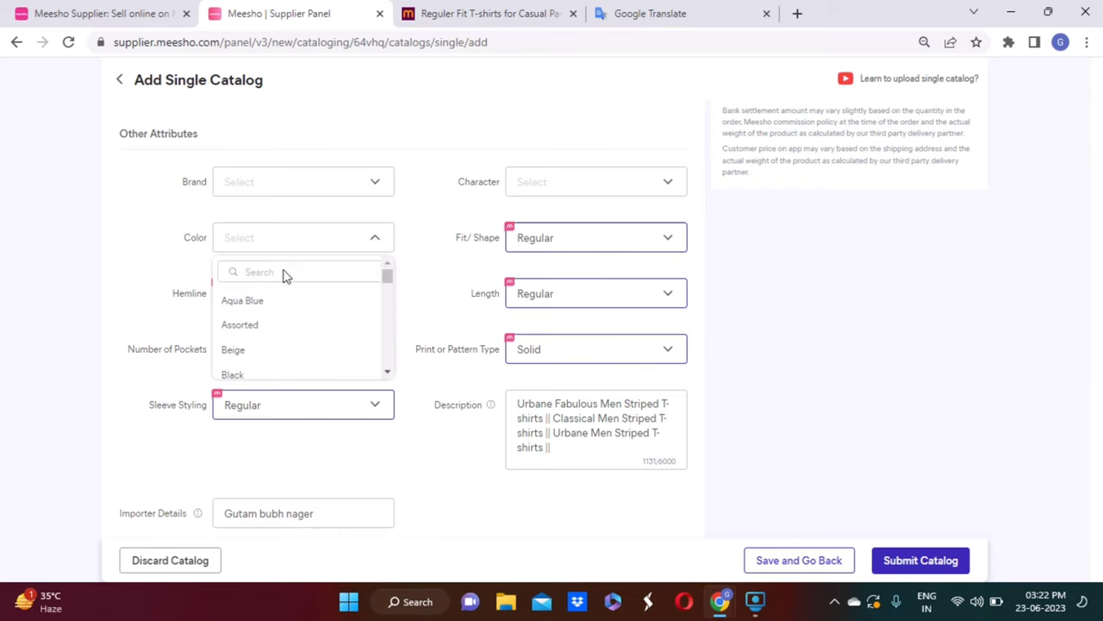
left_click(284, 272)
type("White")
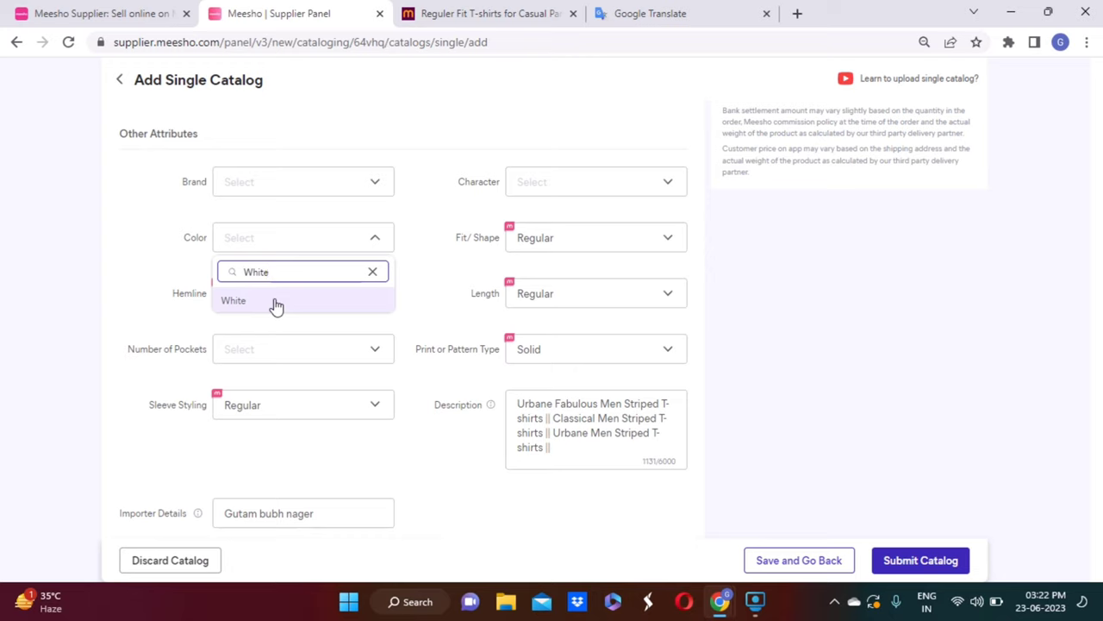
left_click(311, 215)
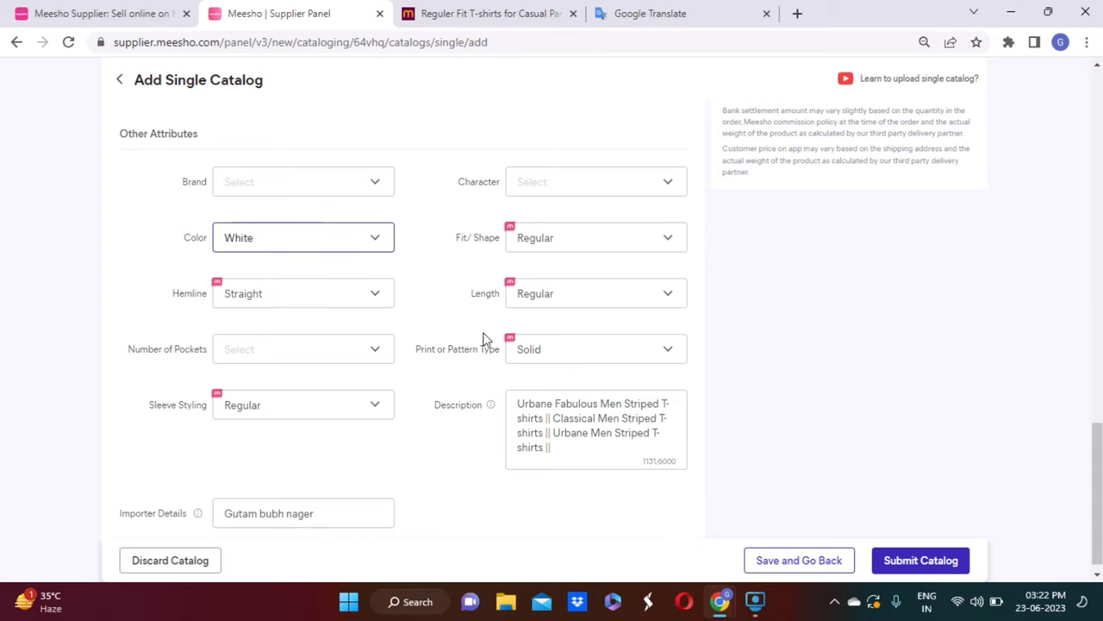
left_click(281, 365)
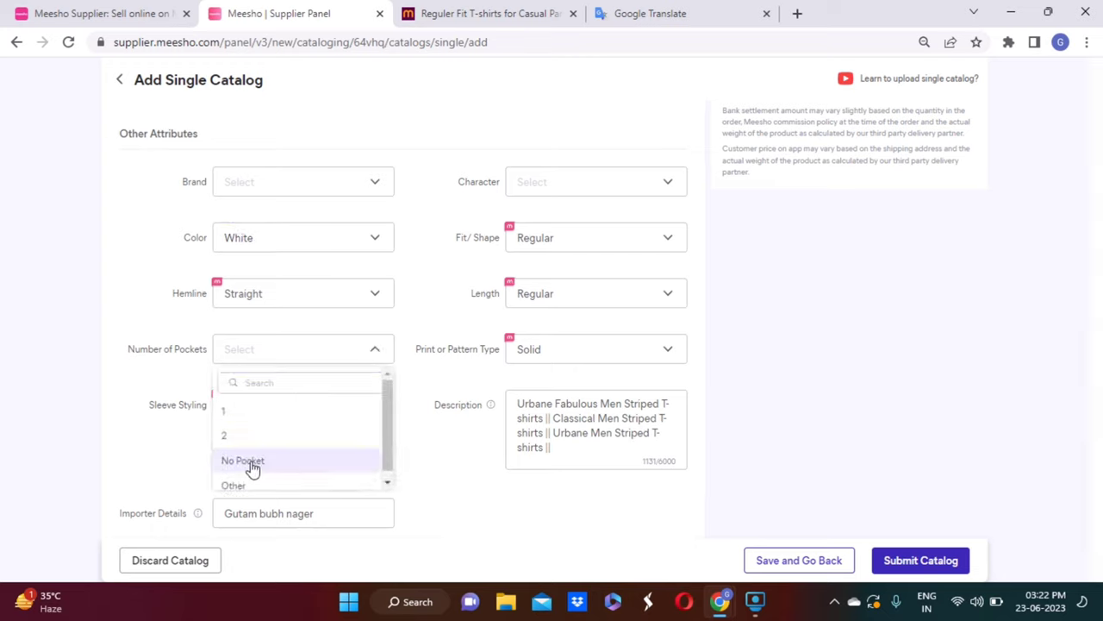
left_click(433, 447)
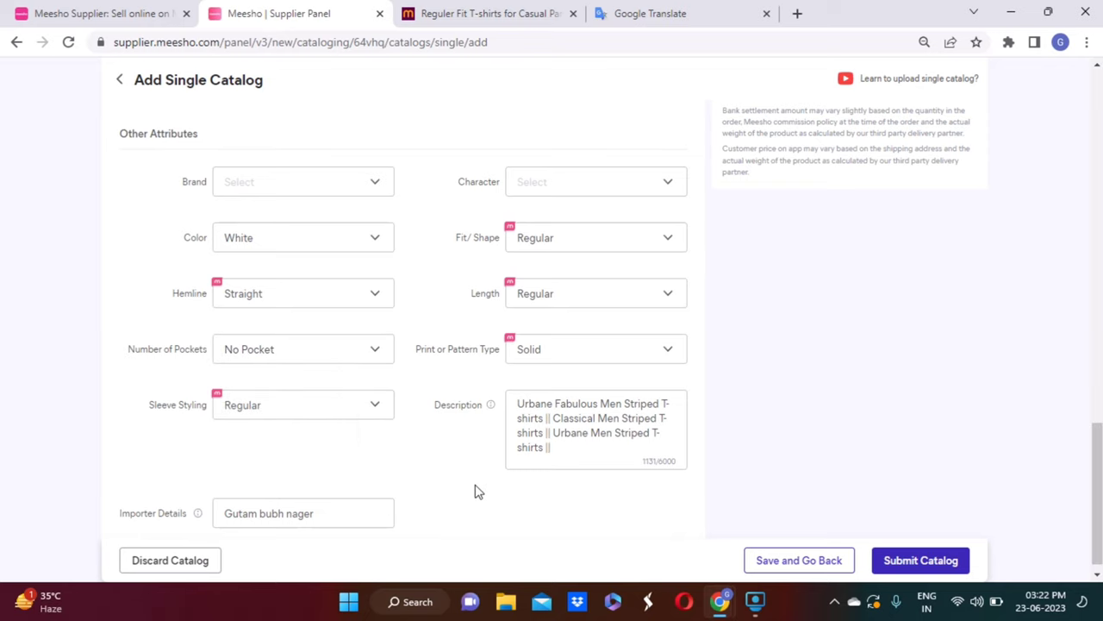
Switch to Product 1, the black T-shirt, and review its details down to the other attributes
scroll(1097, 483, "down", 1)
scroll(1096, 483, "up", 15)
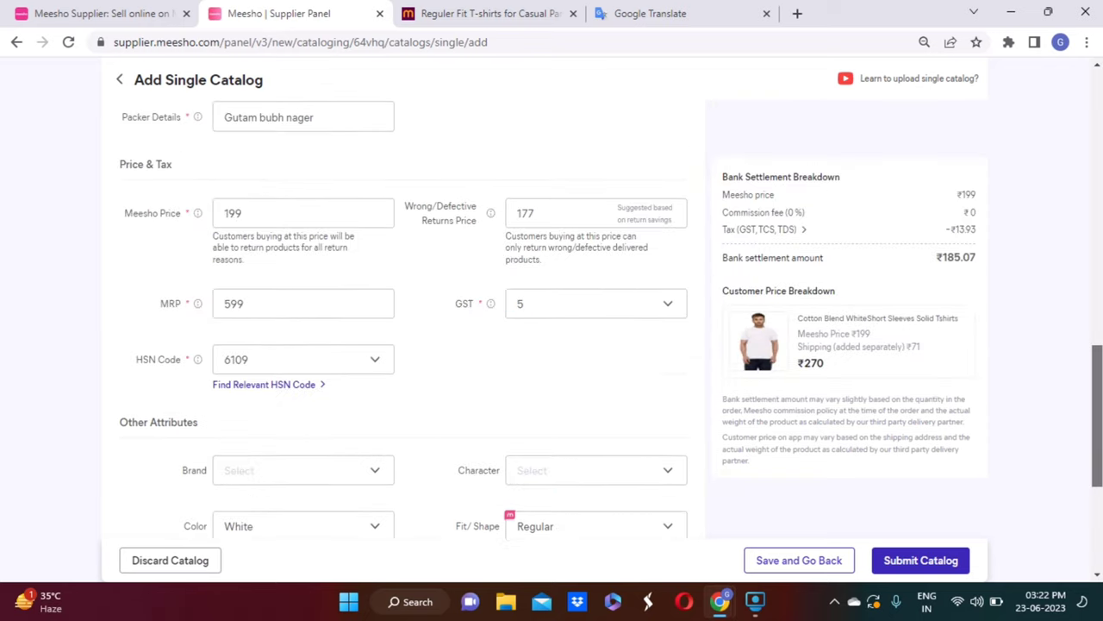
scroll(551, 345, "up", 2)
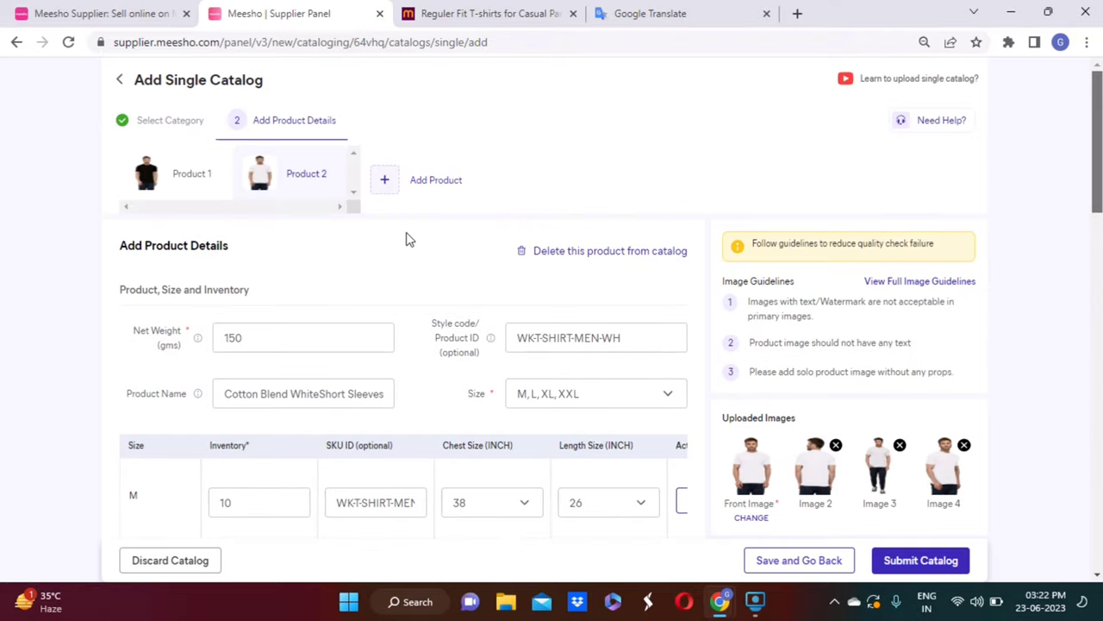
left_click(204, 177)
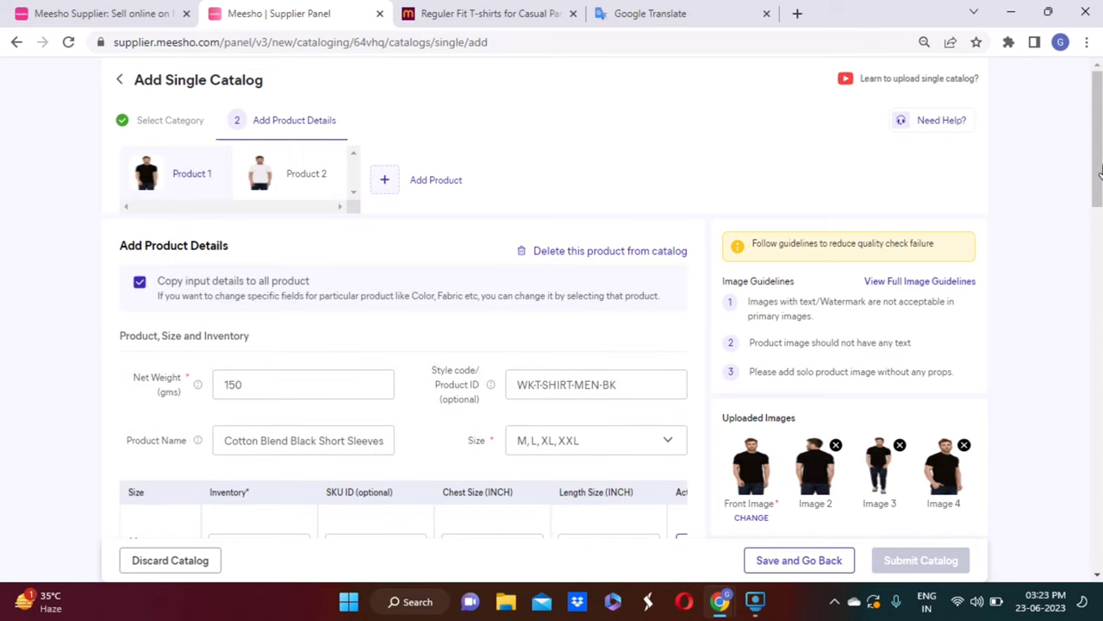
left_click_drag(1101, 152, 1101, 355)
scroll(207, 409, "down", 8)
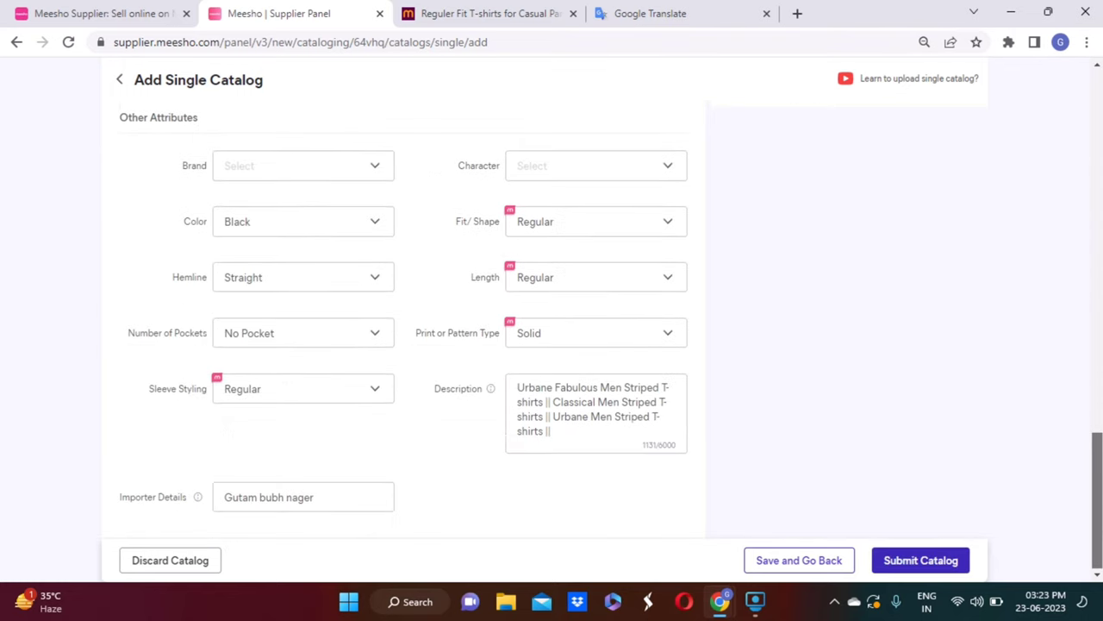
Submit the two-product catalog for quality check and dismiss the catalog boost offer
left_click(920, 560)
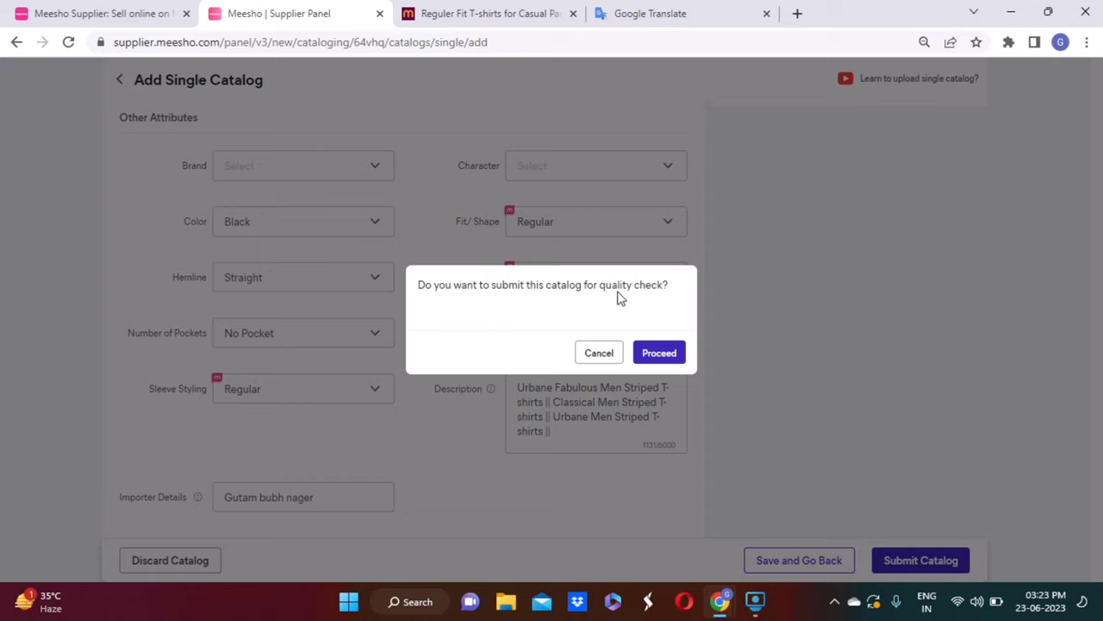
left_click(659, 358)
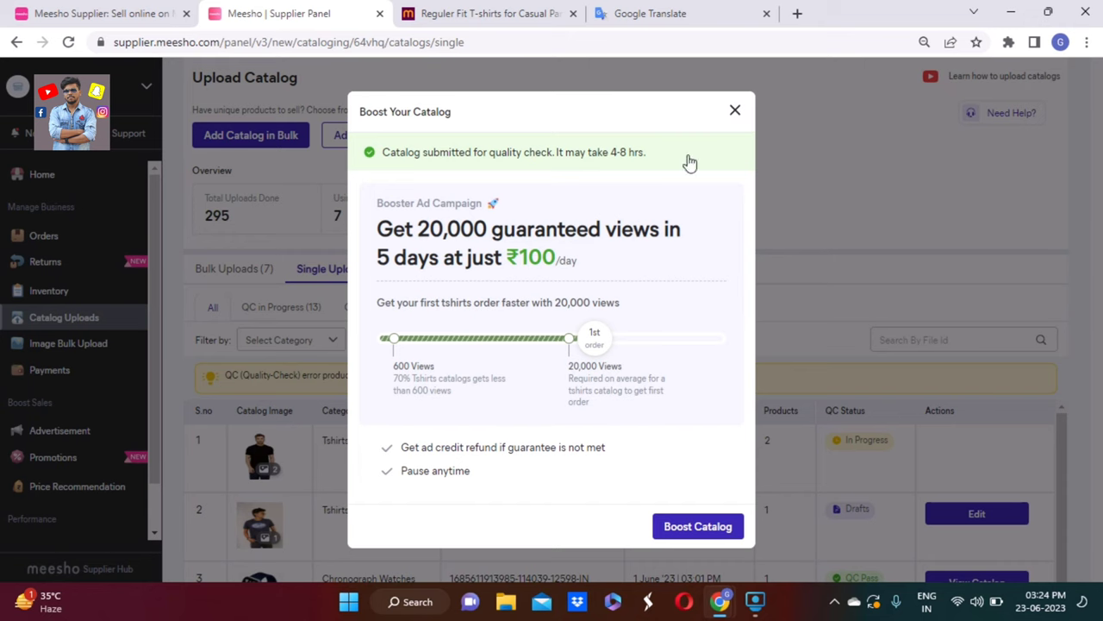
left_click(298, 463)
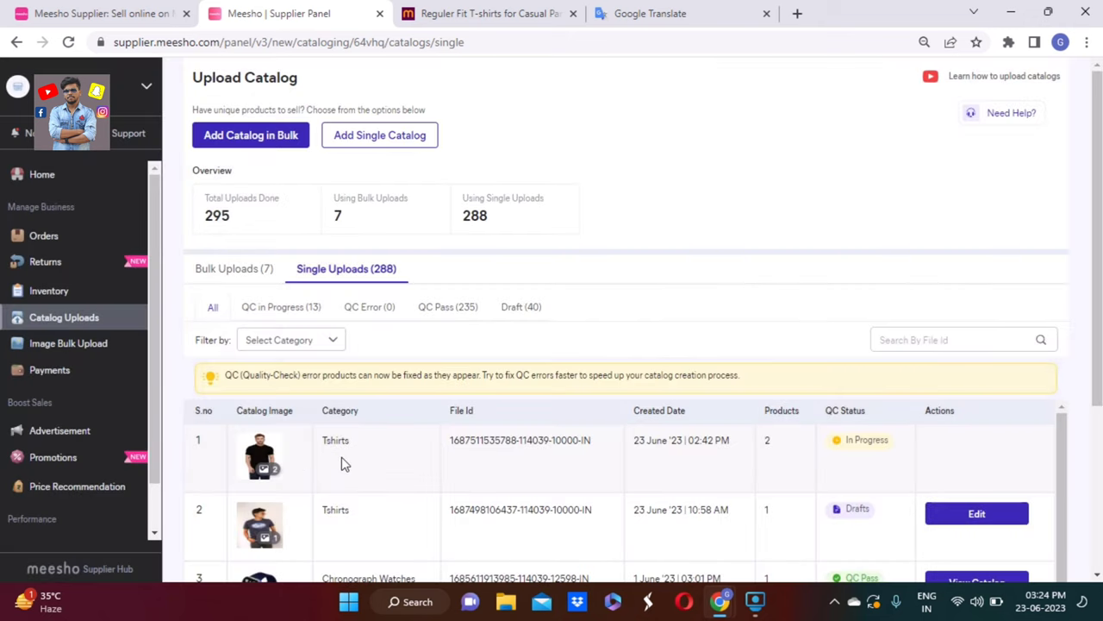